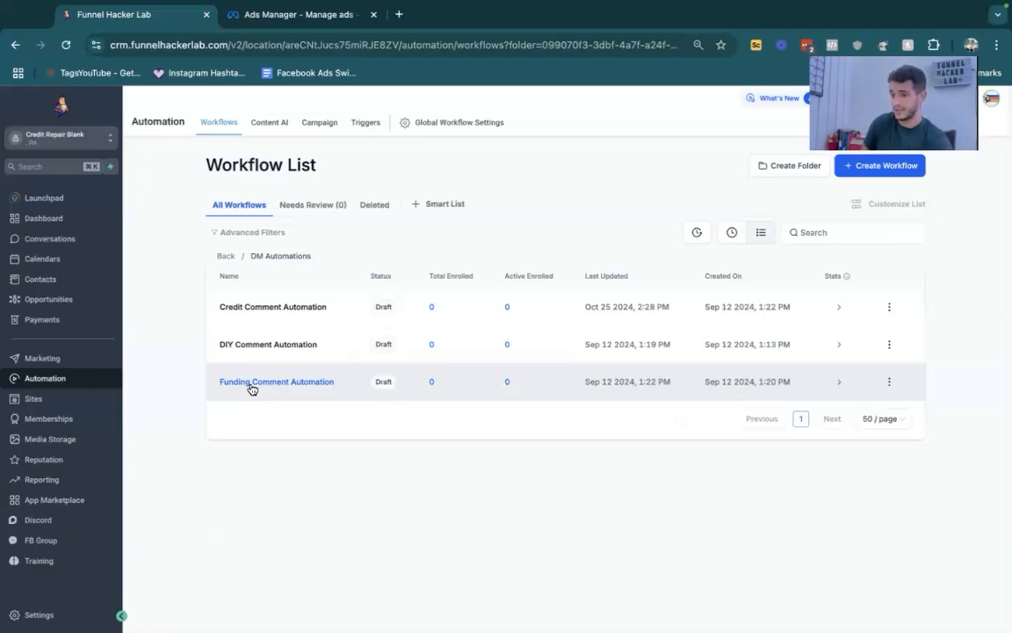
- Open the Credit Comment Automation workflow and bring up its Facebook comment trigger settings
click(282, 306)
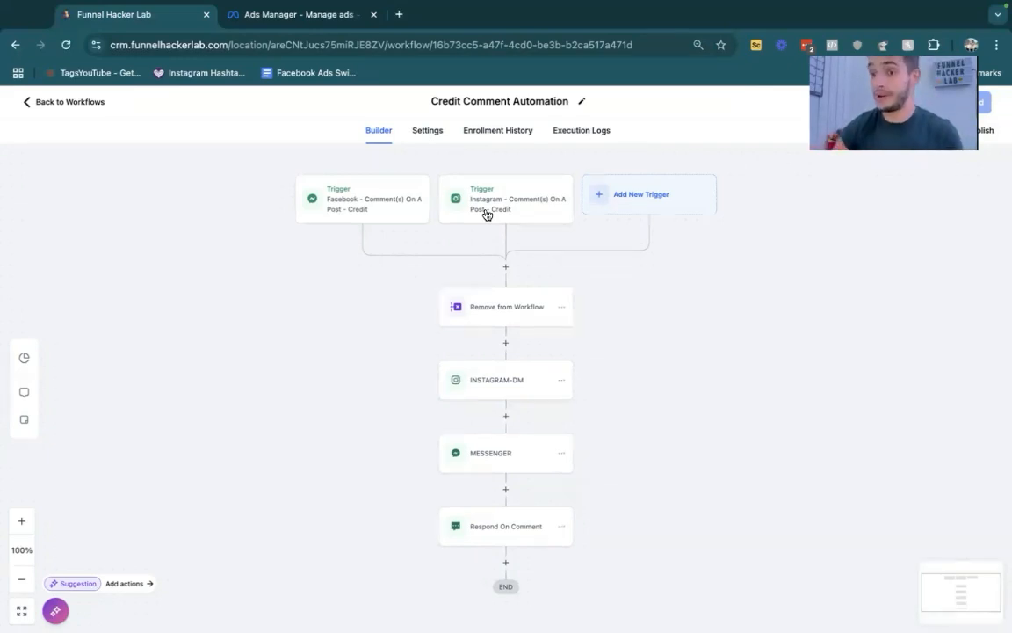
click(395, 208)
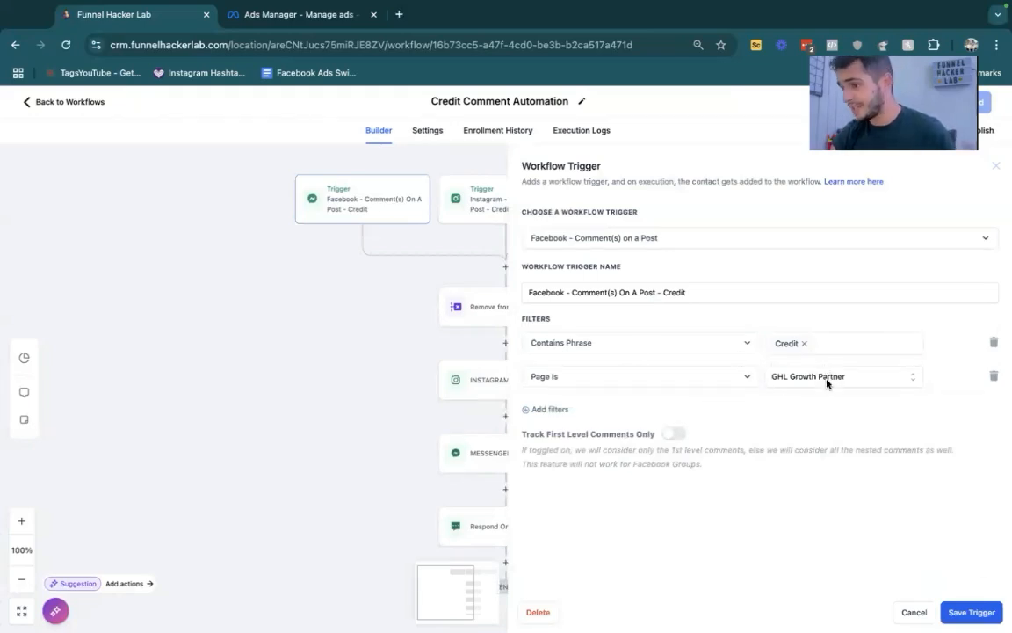
- Try a "Post Type is" filter set to Custom on the Facebook comment trigger
click(543, 409)
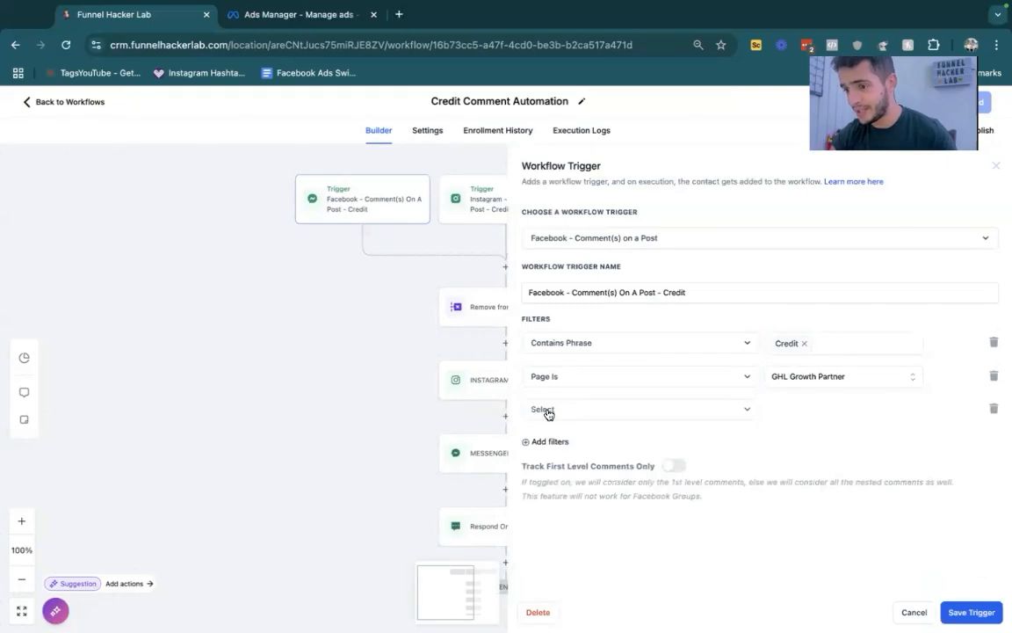
click(545, 411)
click(565, 484)
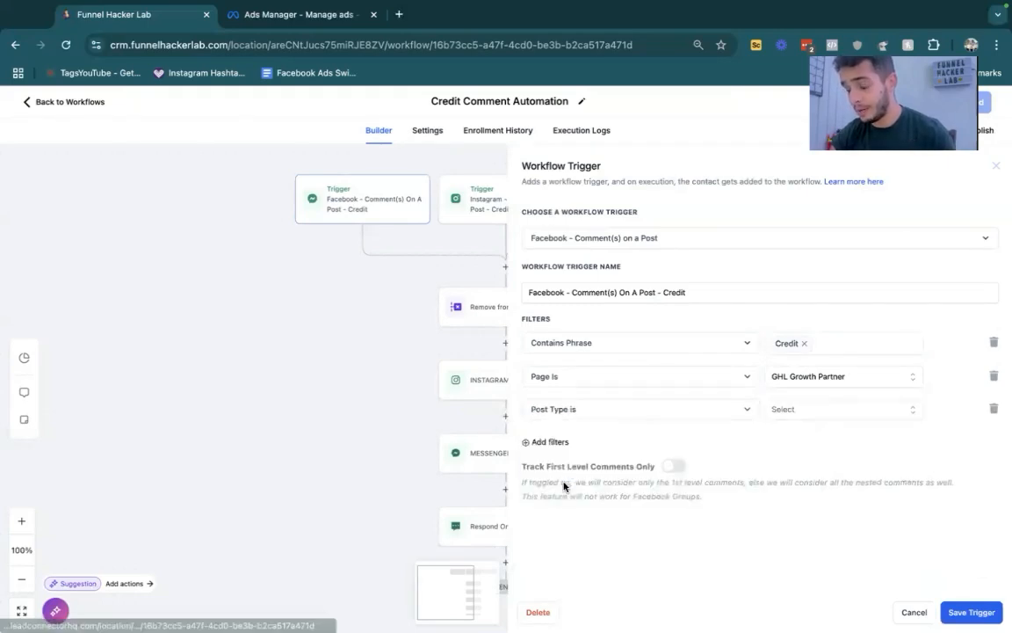
click(787, 412)
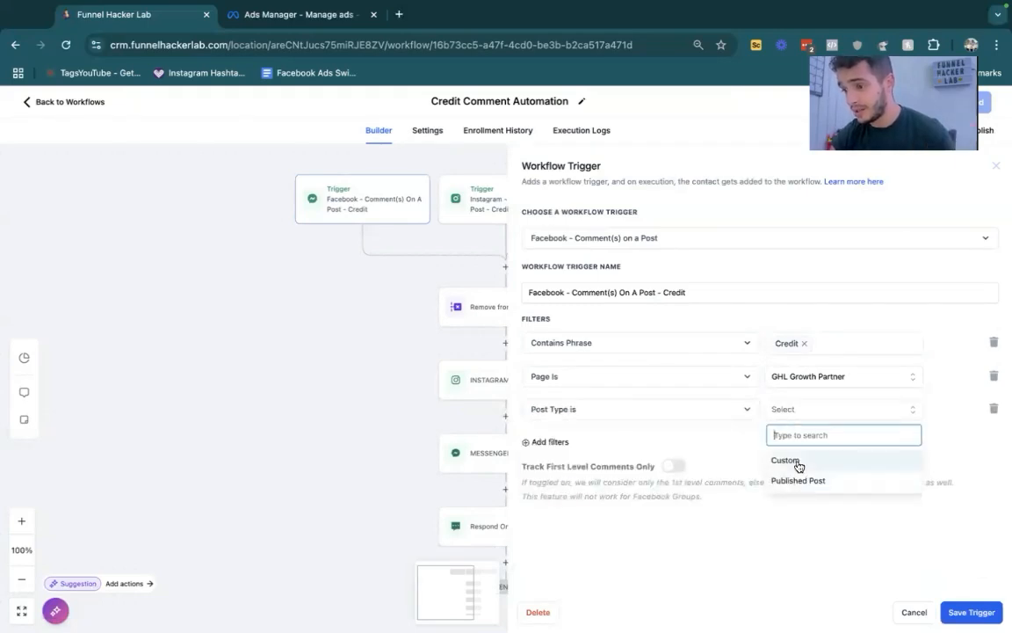
click(785, 461)
click(993, 441)
click(994, 409)
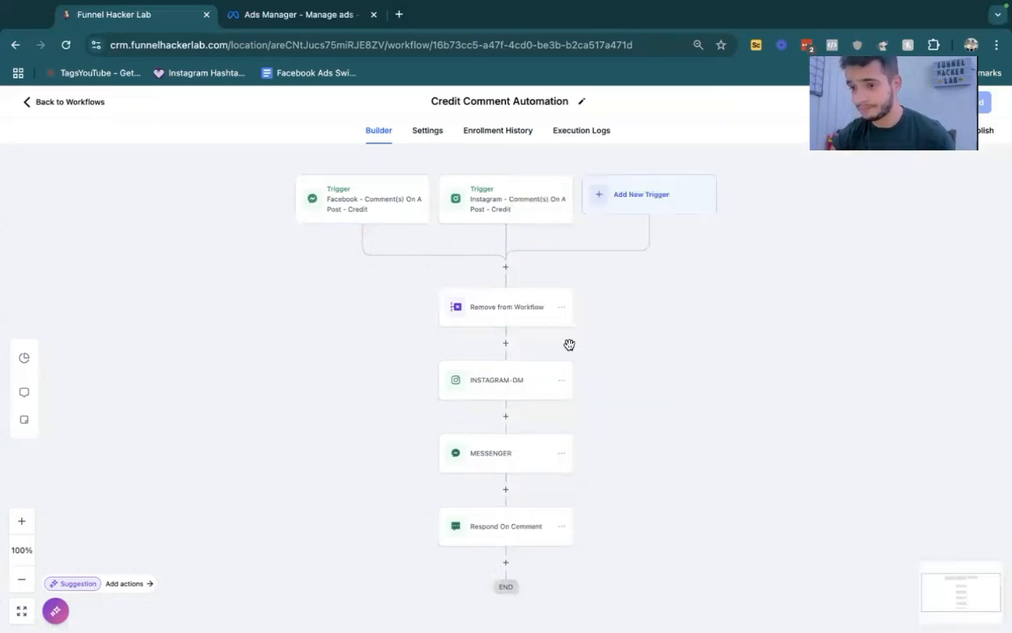
- Review the phrase and page filters of the Instagram comment trigger
click(491, 208)
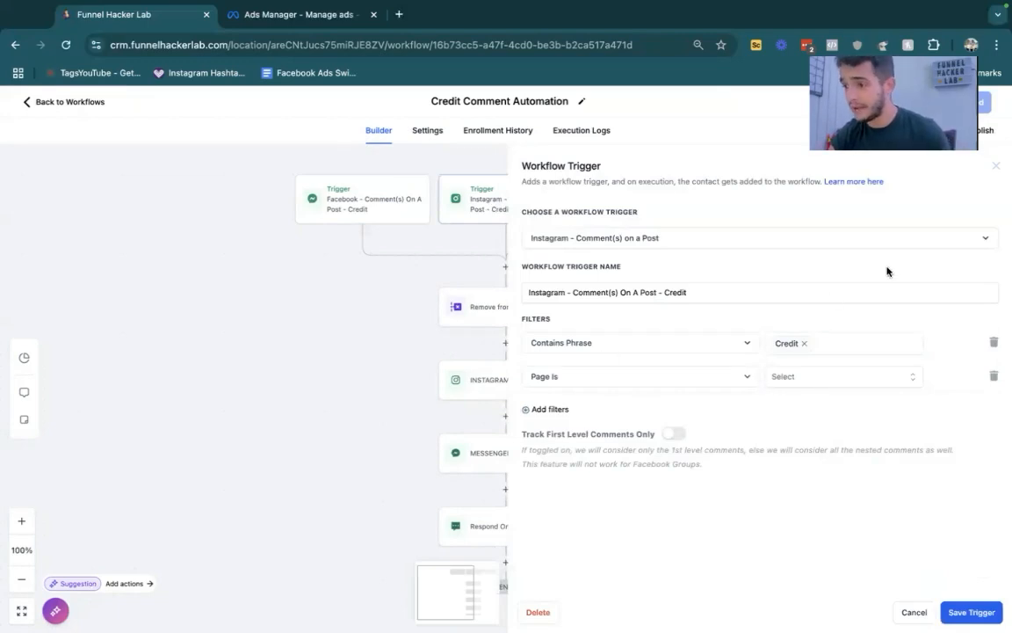
click(999, 166)
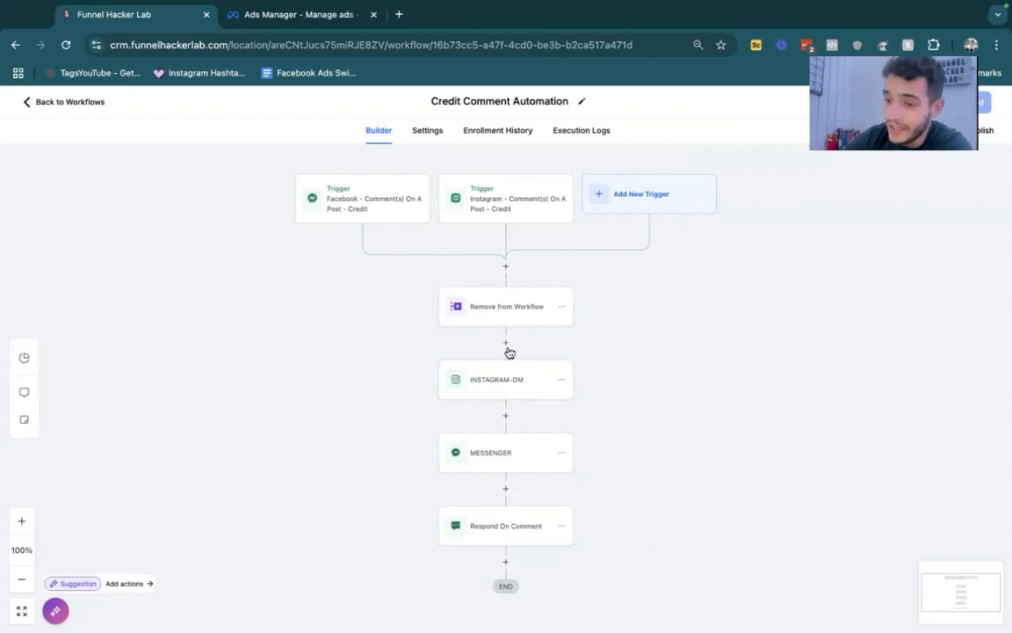
- Try adding the contact's Full Name placeholder to the "Got you, Check your DM" reply in the Respond On Comment action
click(496, 537)
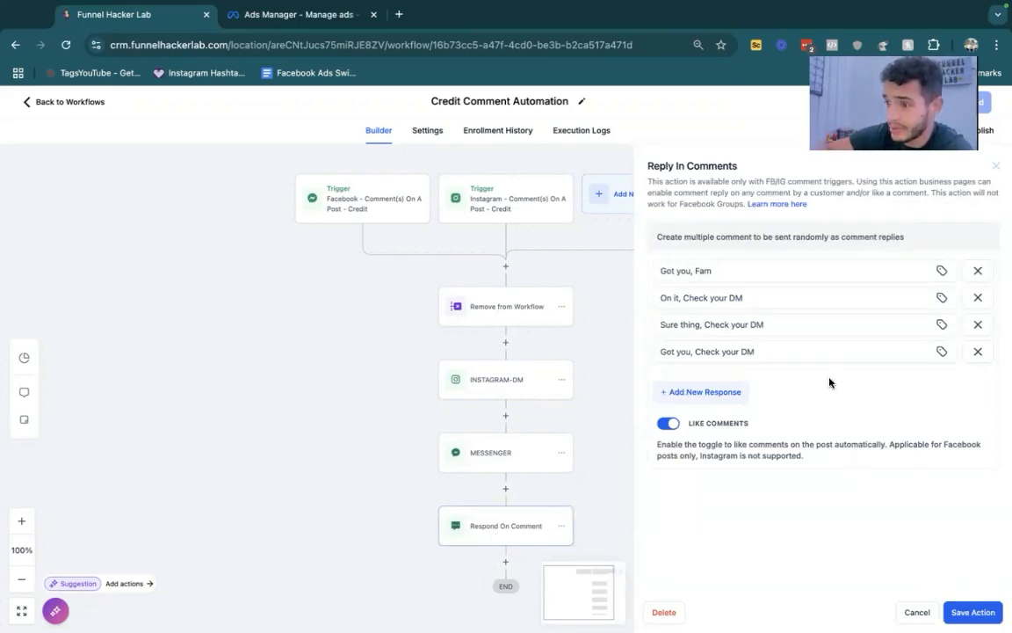
click(803, 351)
click(942, 352)
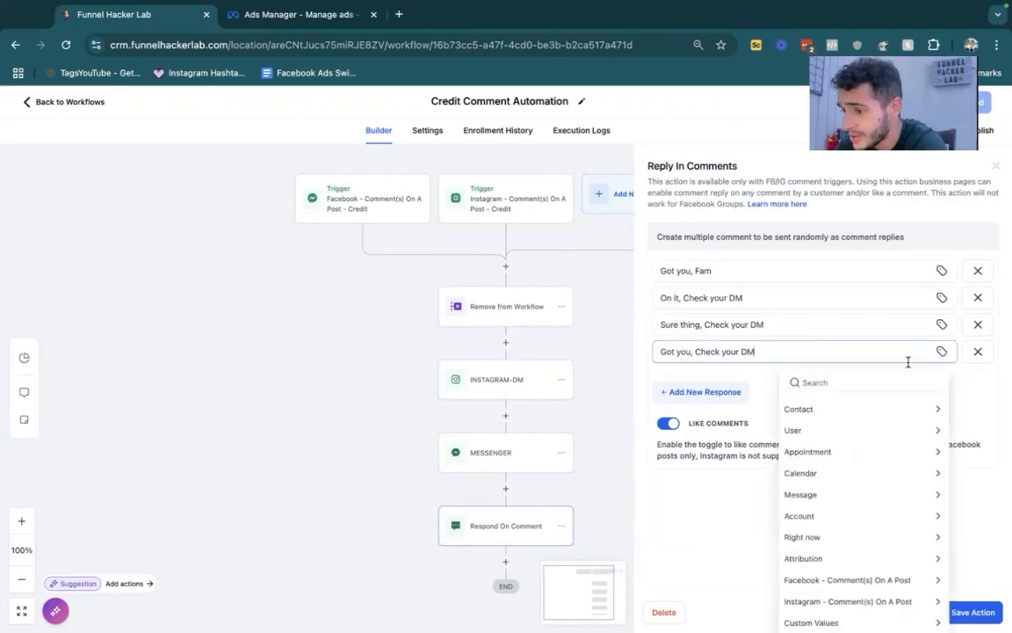
click(826, 409)
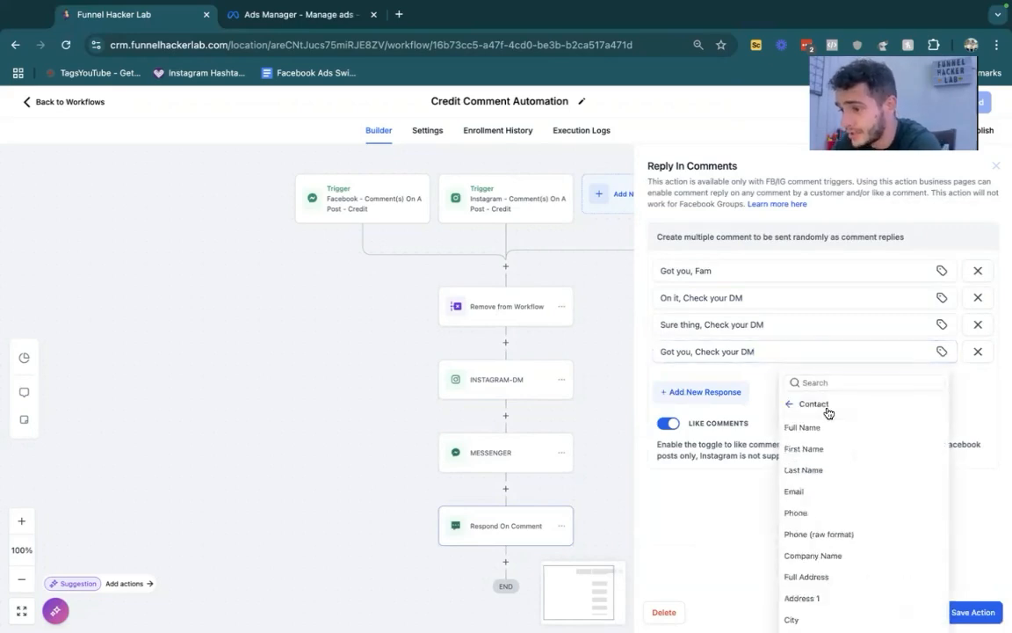
click(818, 431)
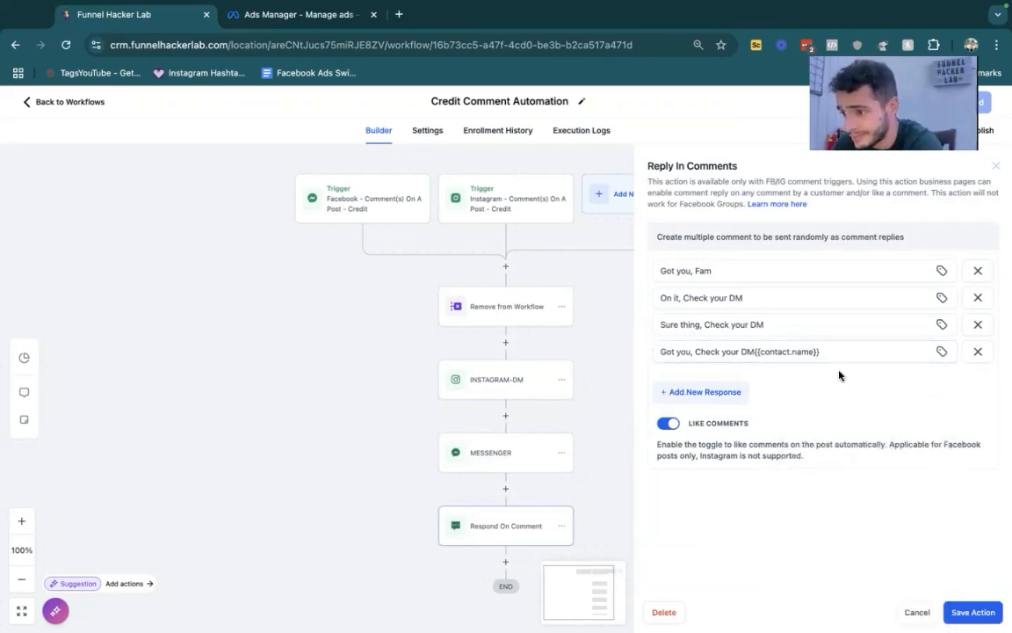
drag(826, 351, 754, 347)
key(BackSpace)
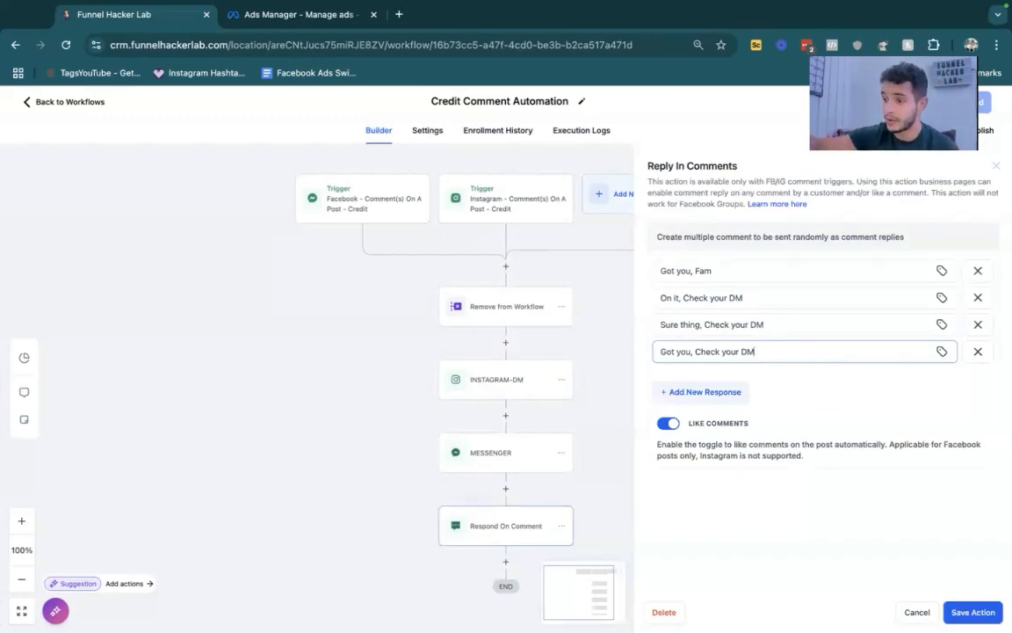
click(995, 164)
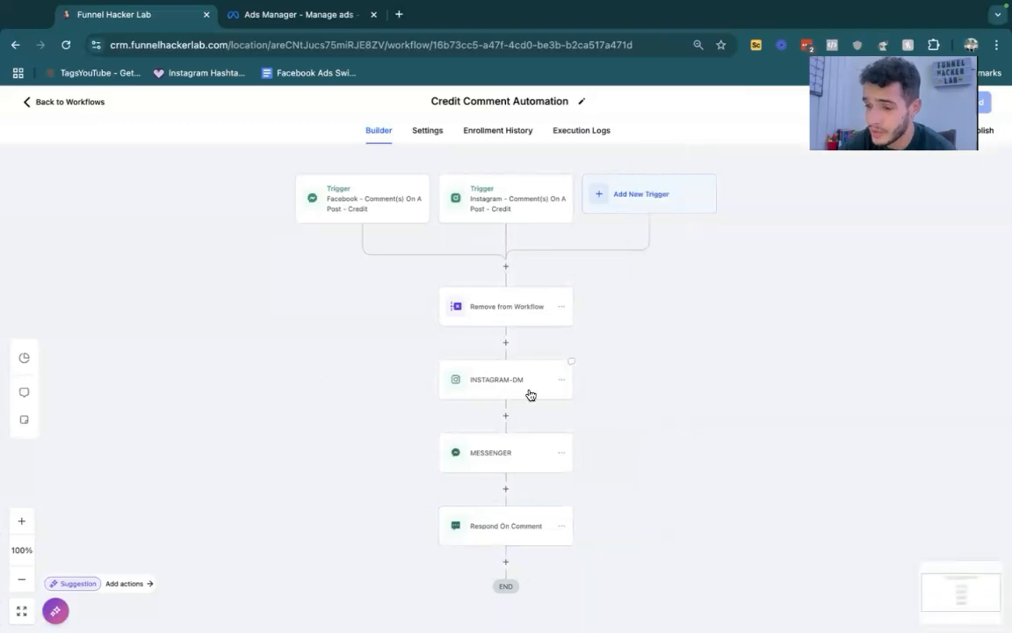
- Examine the INSTAGRAM-DM action's message, including its free call name and calendar page link custom values
click(516, 384)
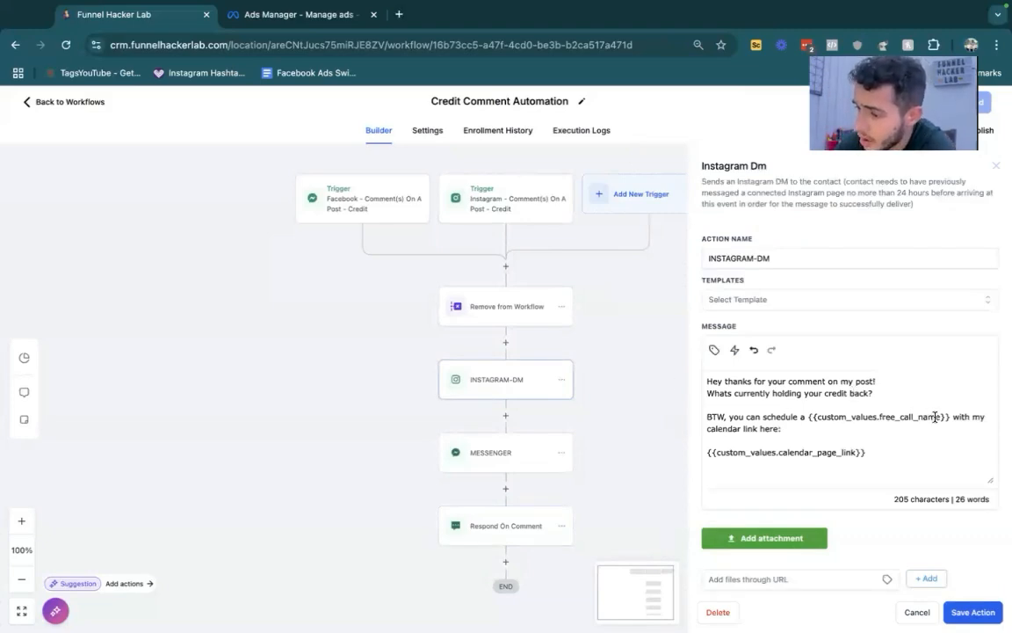
drag(818, 417, 927, 409)
click(862, 423)
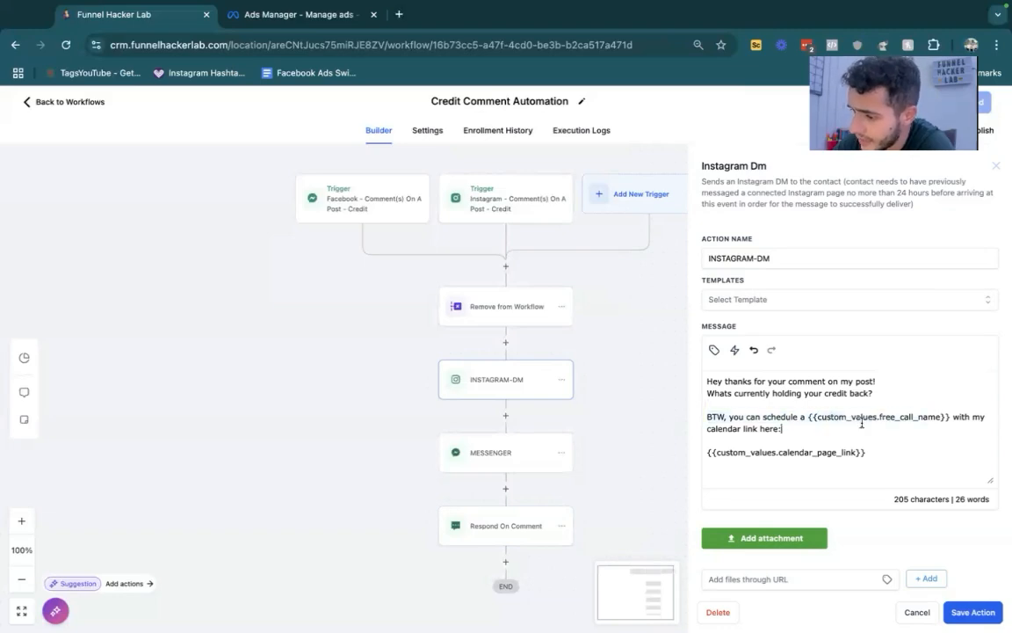
double_click(893, 414)
key(super+a)
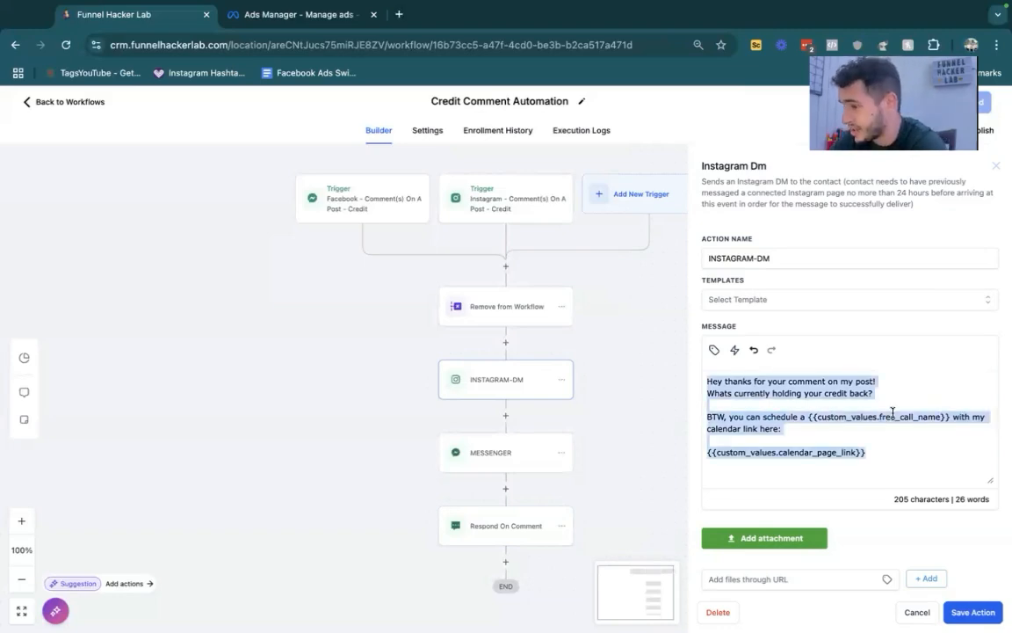
click(890, 416)
click(730, 453)
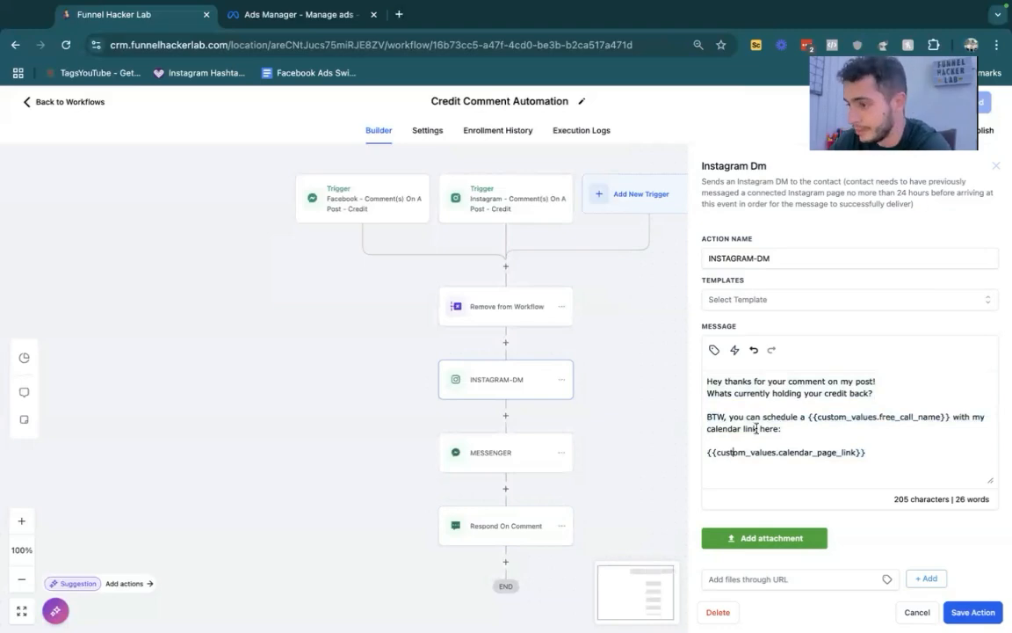
click(995, 167)
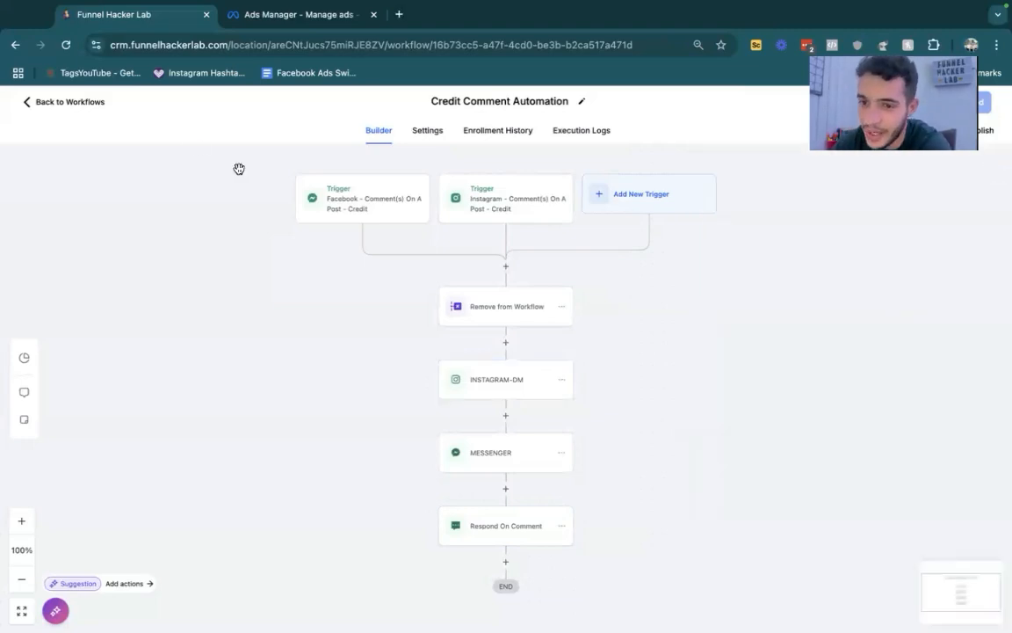
- Leave the workflow, dismiss the Twilio banner, and open the Missed Call > SMS Back workflow from the Data Housekeeping folder
click(85, 104)
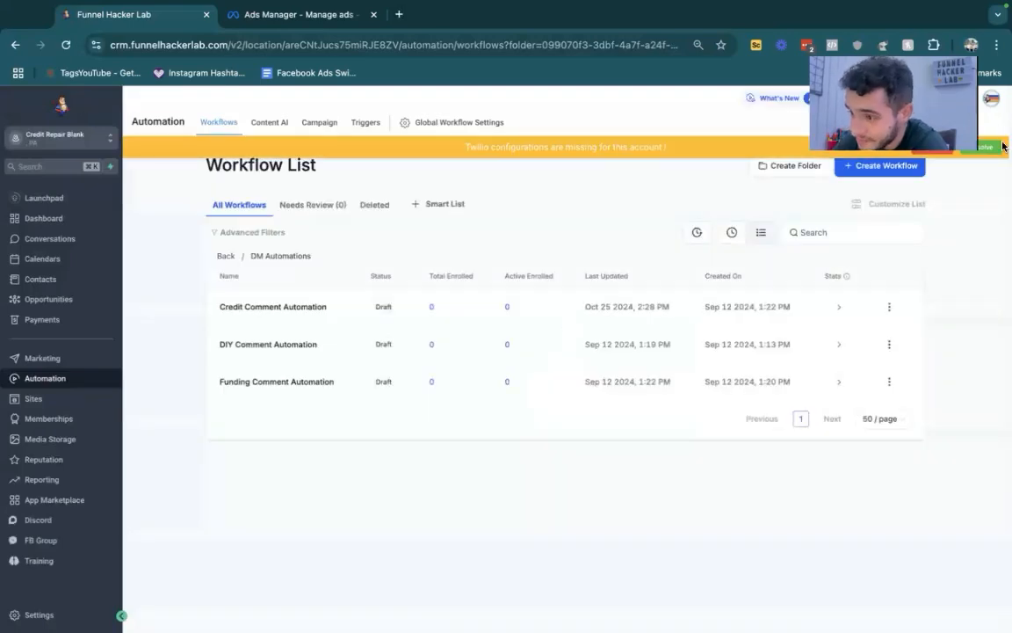
click(930, 147)
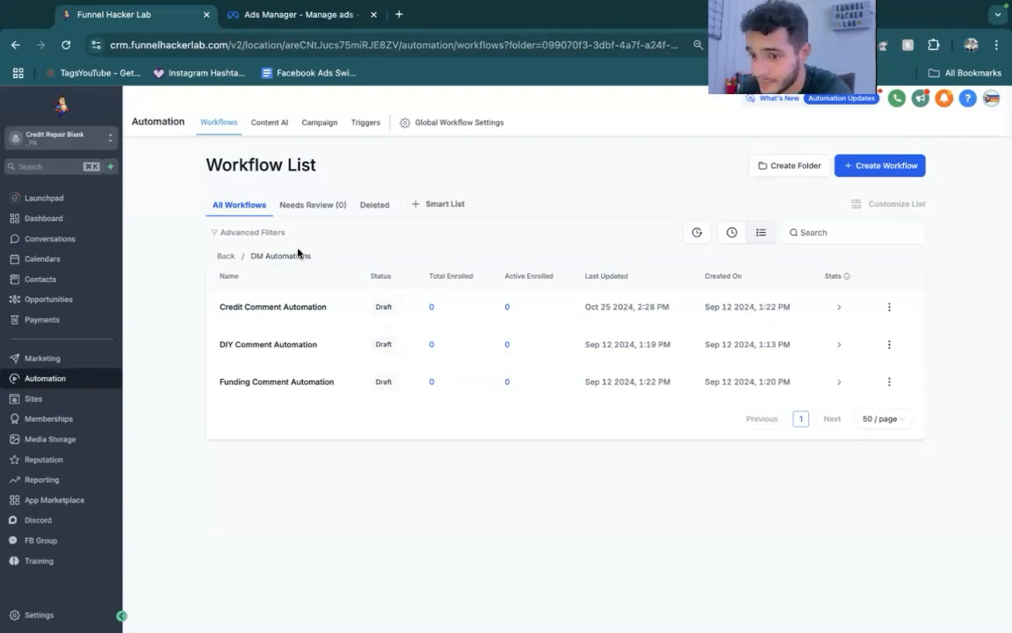
click(226, 256)
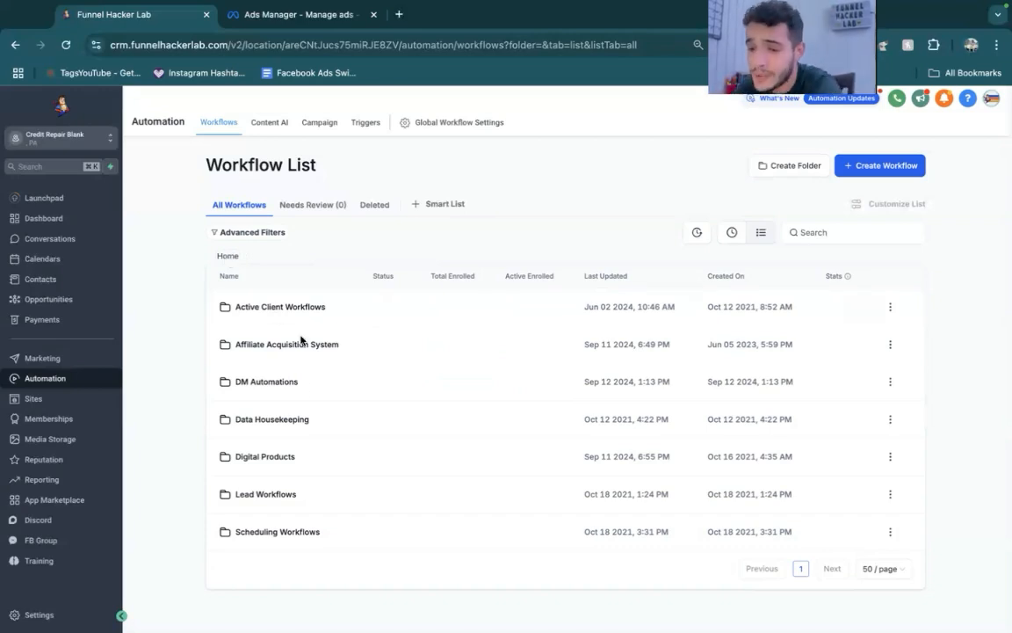
click(281, 421)
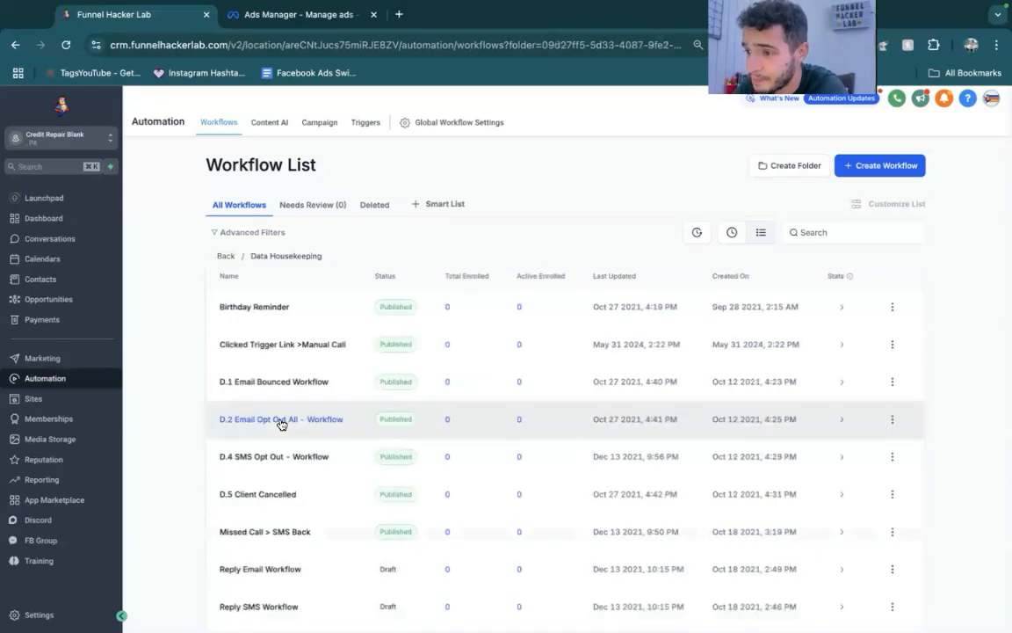
scroll(281, 425, down, 1)
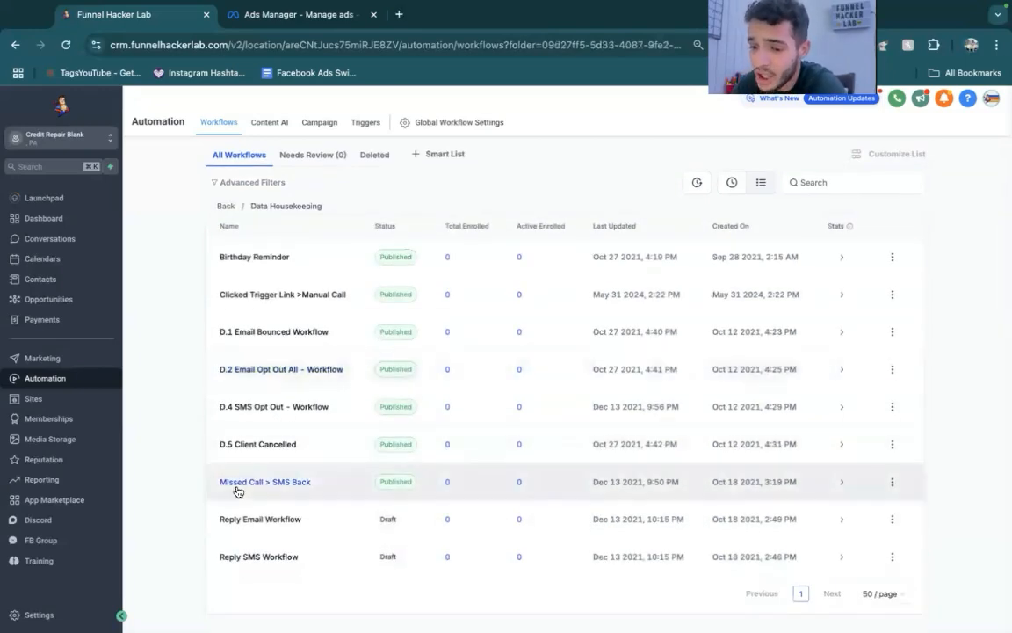
click(234, 485)
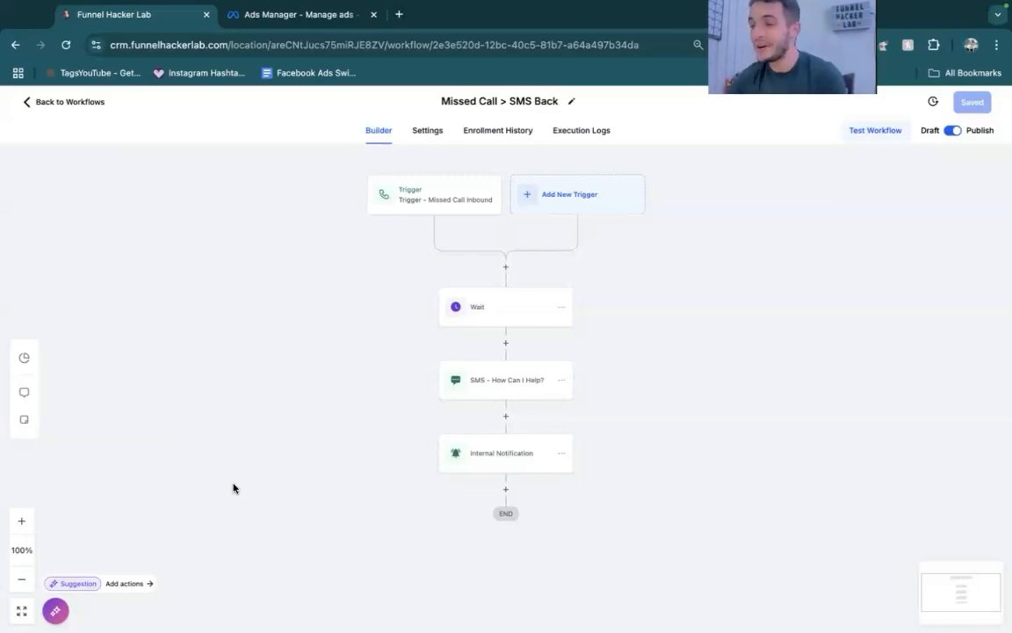
- Inspect the Missed Call Inbound trigger's filters and the options available for Call Status
click(400, 193)
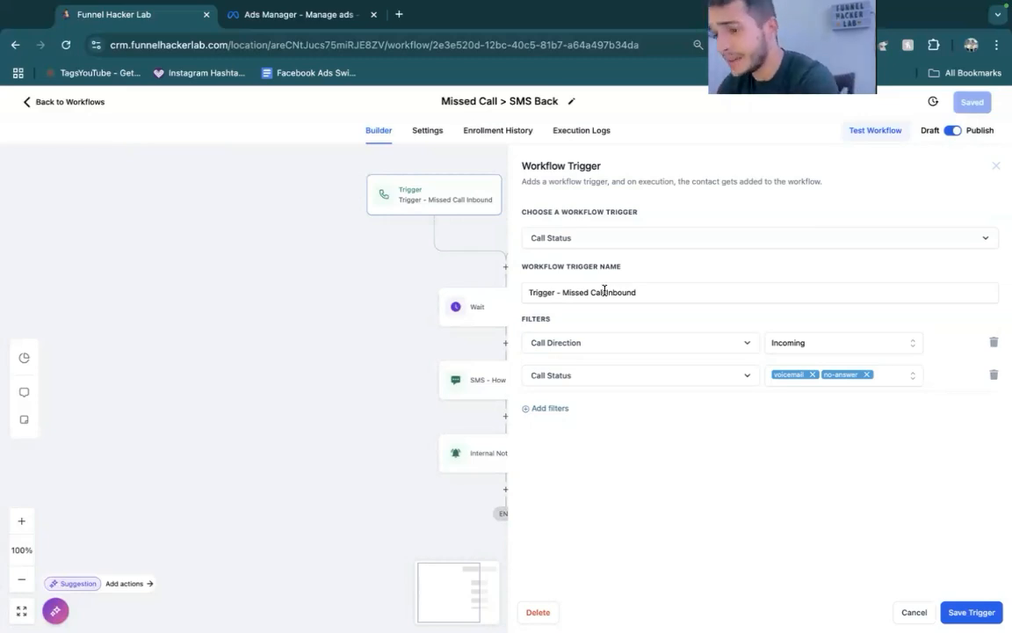
click(893, 377)
click(972, 452)
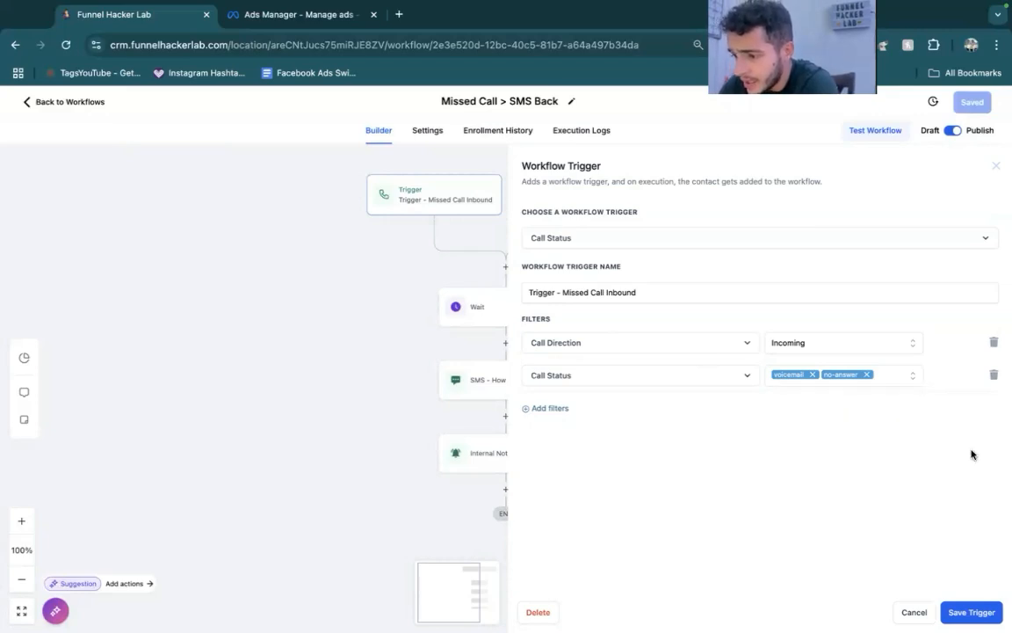
click(904, 377)
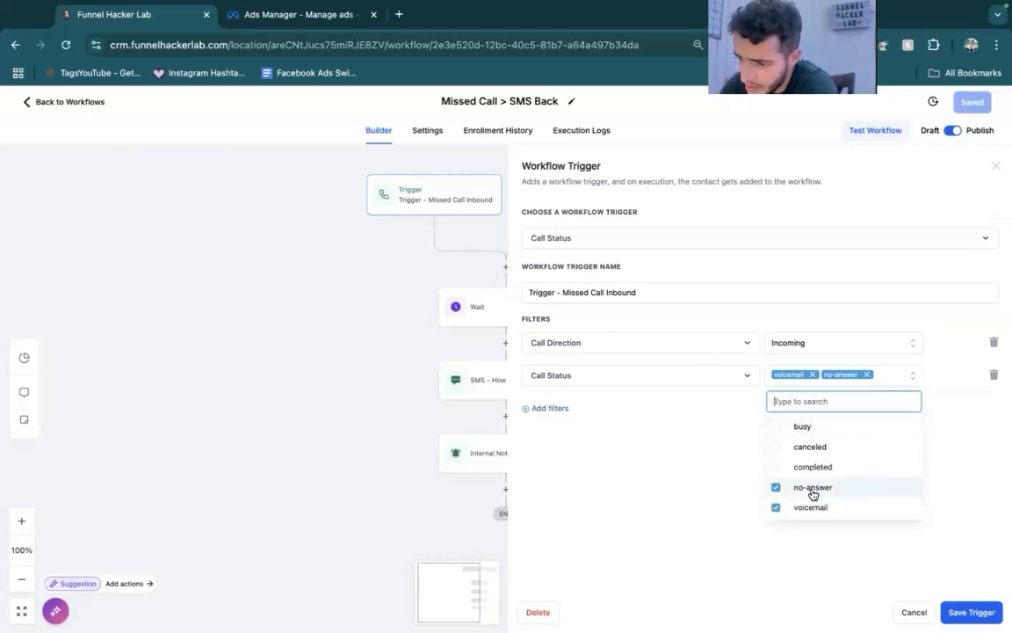
click(874, 561)
click(948, 608)
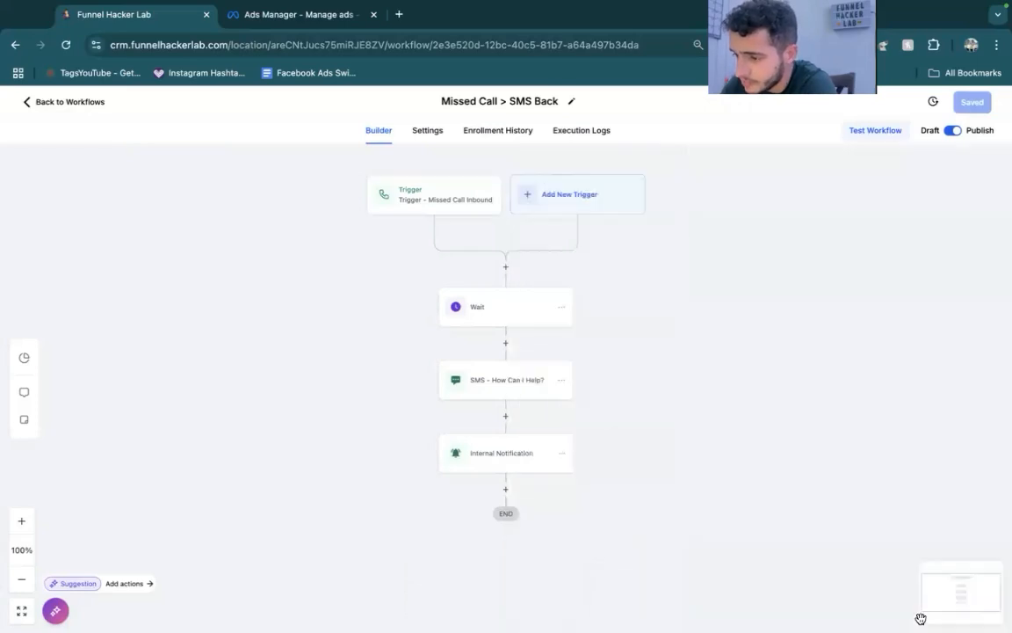
- Check the Wait action's delay and examine the user and location name placeholders in the "SMS - How Can I Help?" message
click(475, 305)
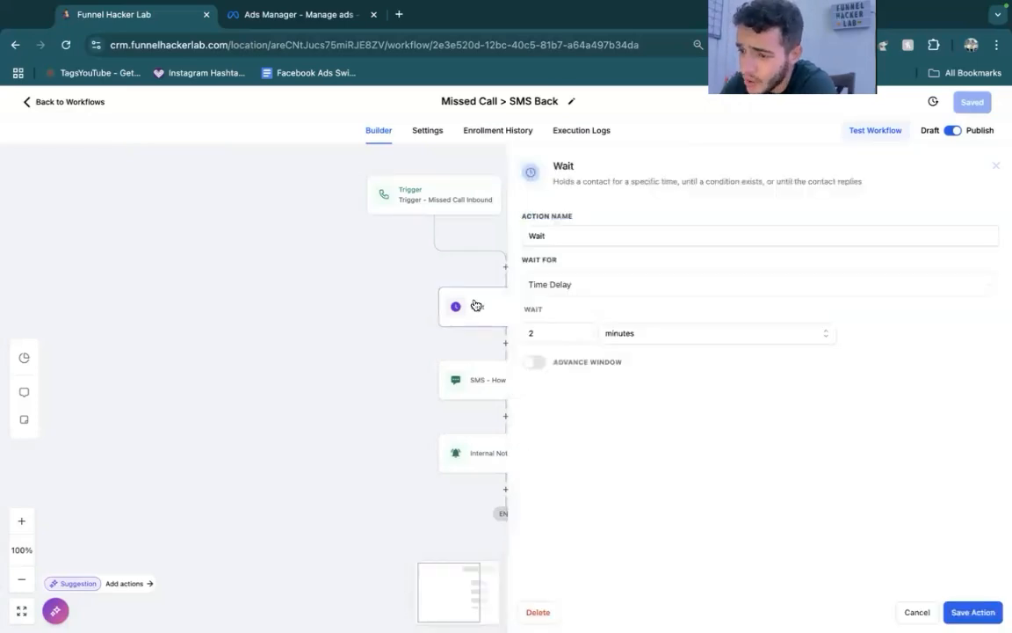
click(917, 609)
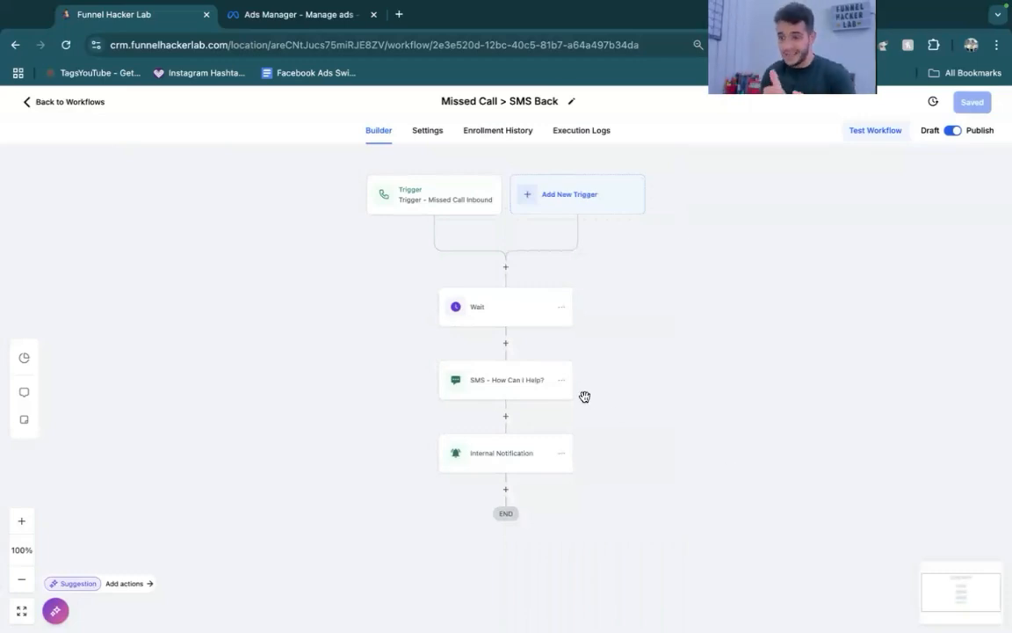
click(503, 388)
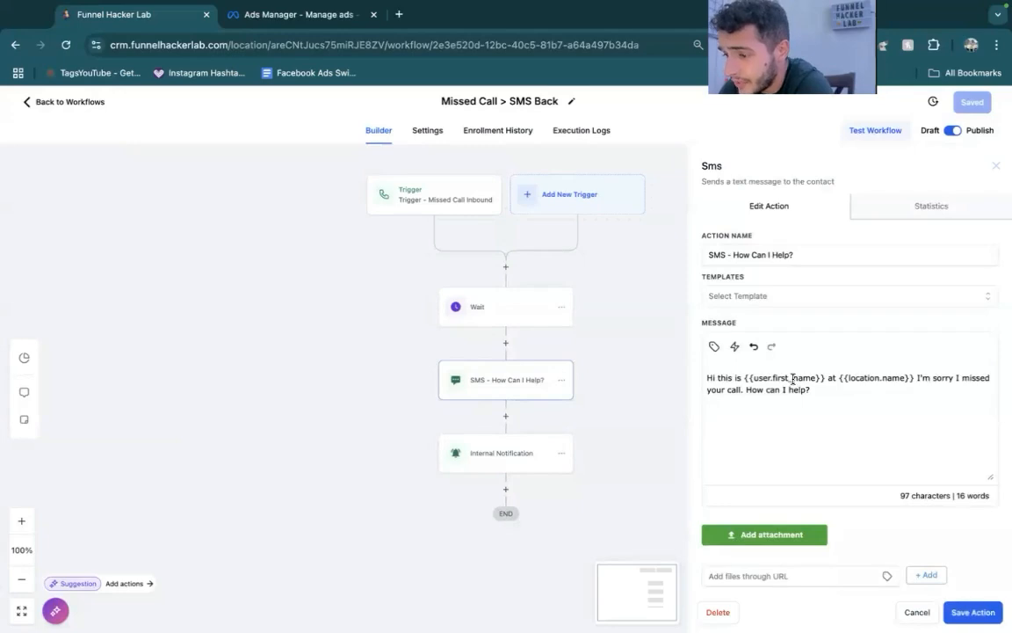
drag(753, 378, 774, 377)
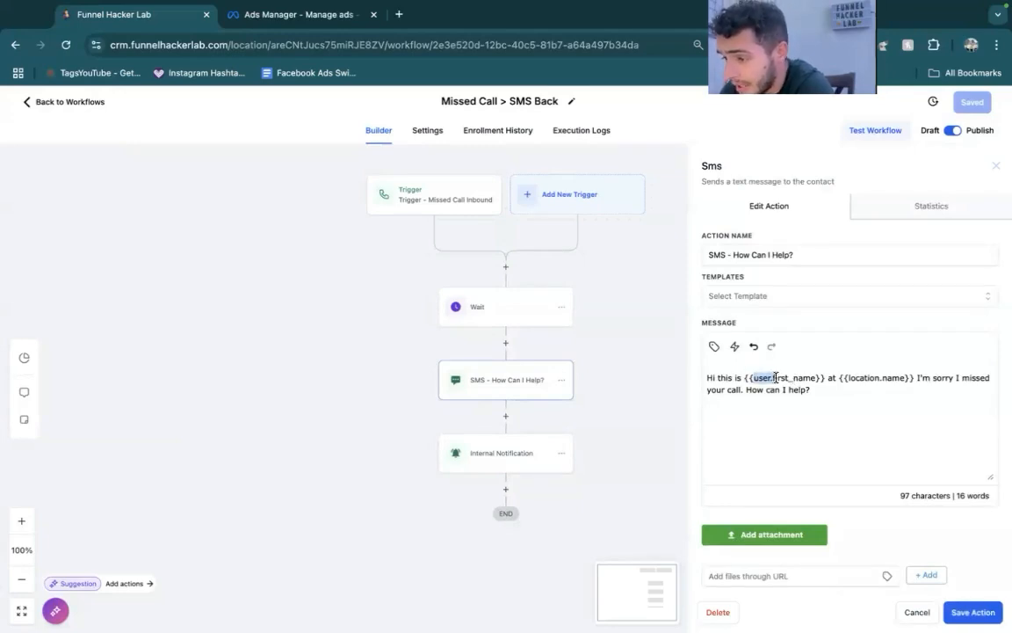
drag(849, 378, 919, 389)
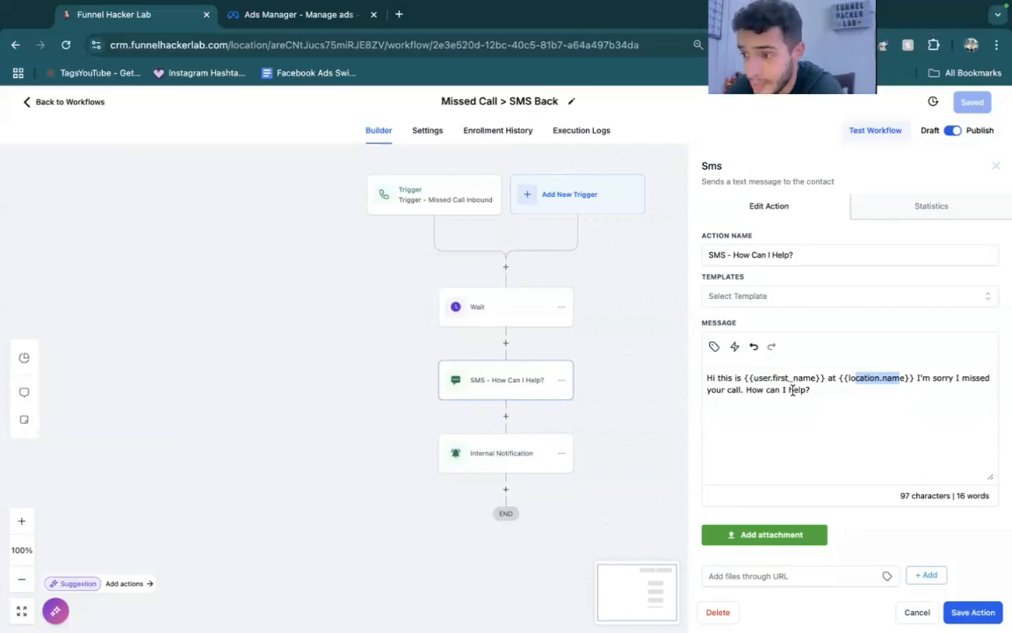
click(993, 168)
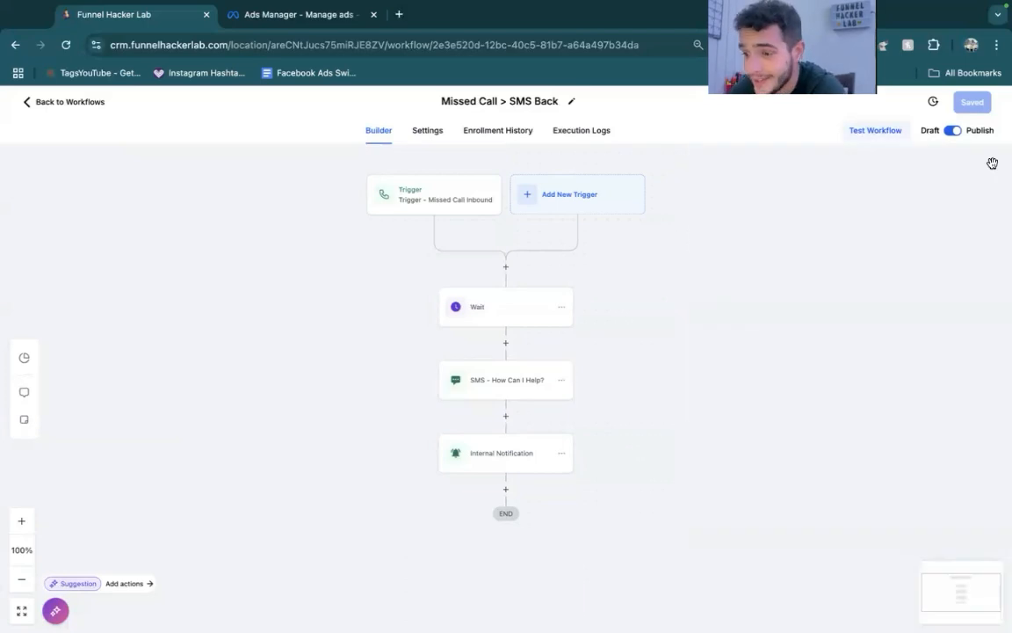
- Inspect the Internal Notification action's title, message, redirect page and recipient user type, and close its settings
click(506, 451)
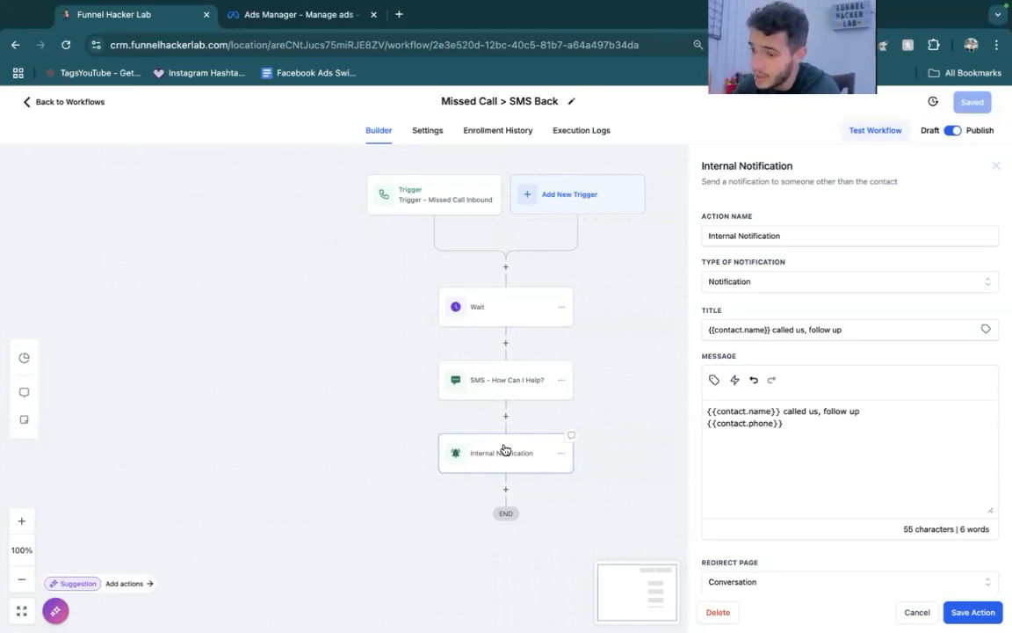
scroll(809, 543, down, 1)
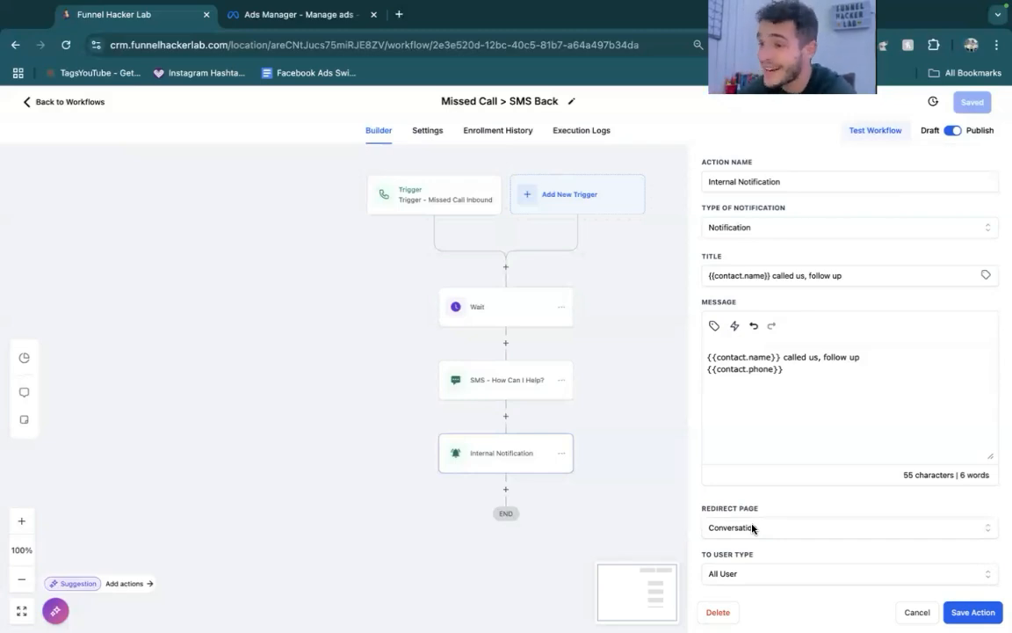
scroll(879, 282, up, 2)
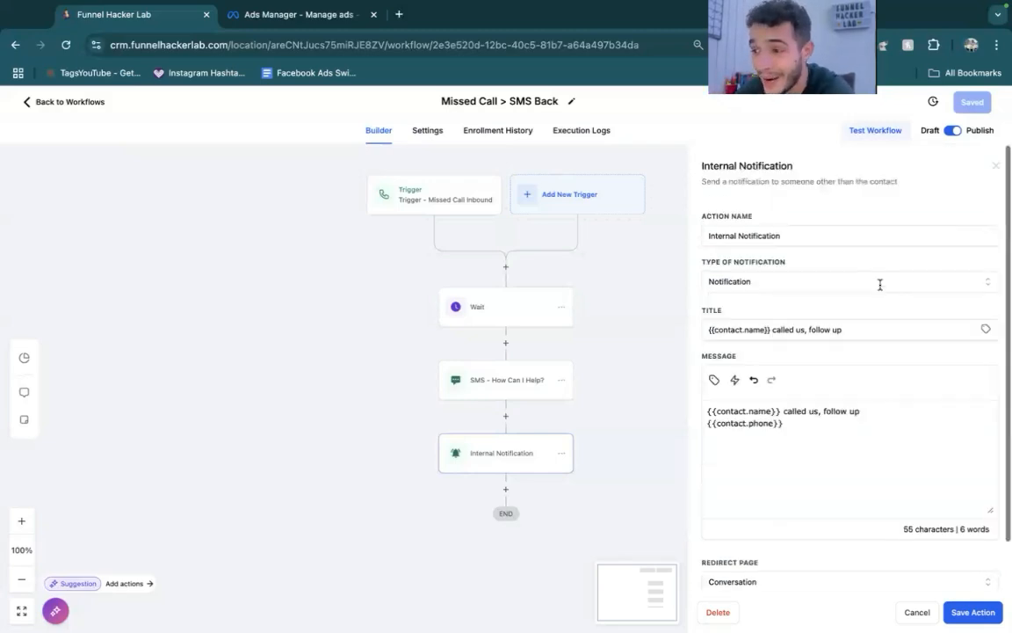
click(998, 167)
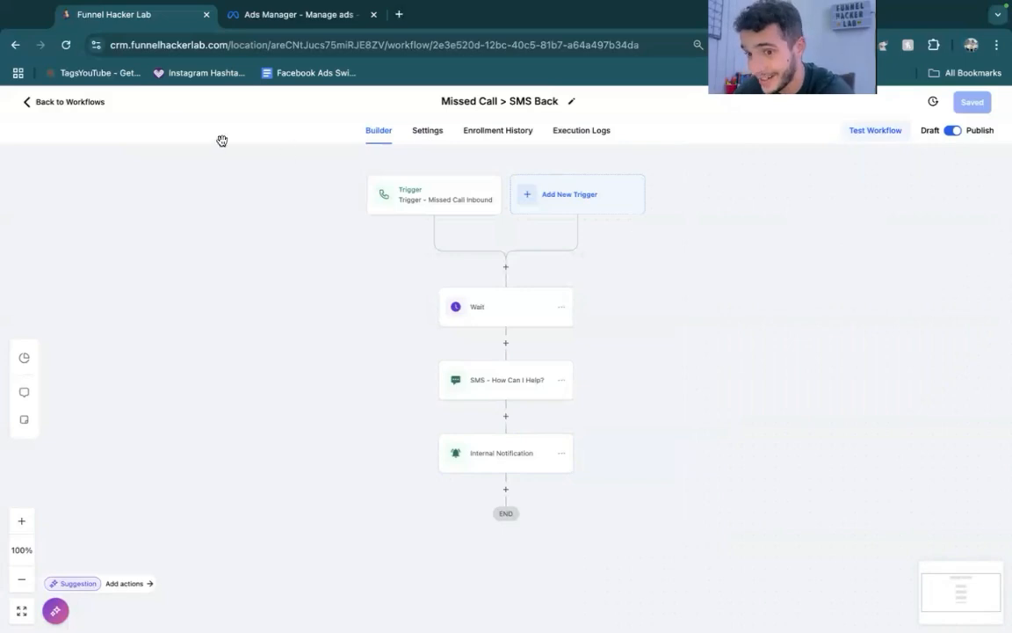
- Leave the workflow, dismiss the Twilio banner, and open the Digital Ebook Sales folder inside Digital Products
click(91, 105)
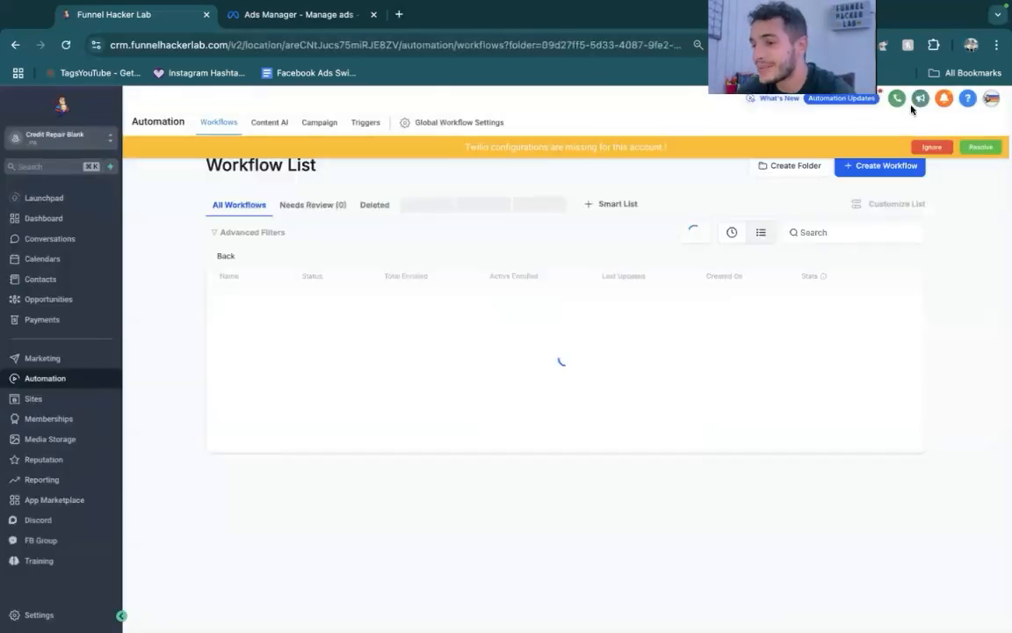
click(932, 146)
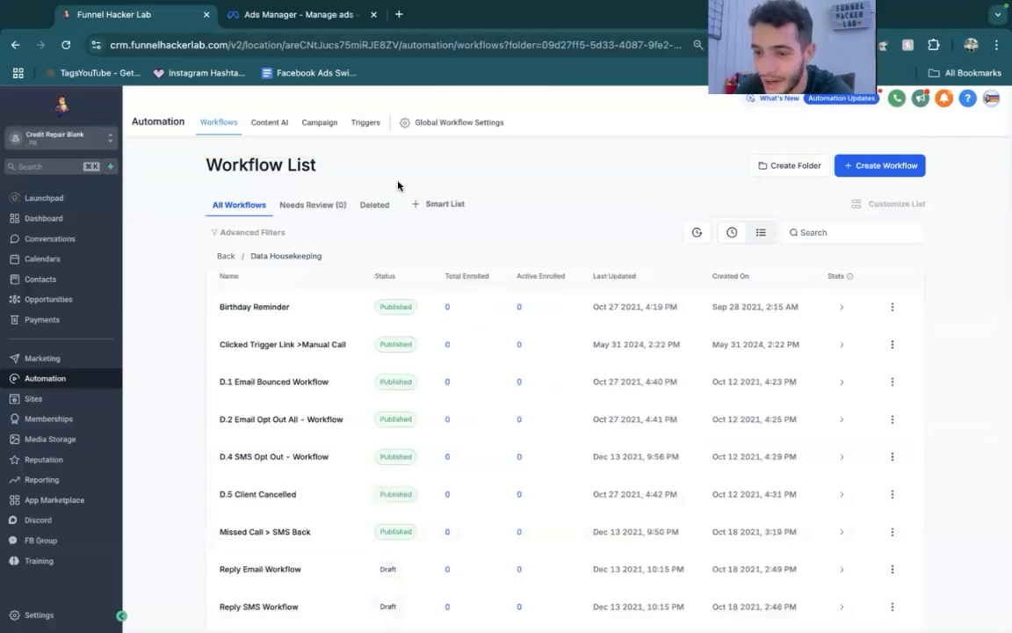
click(225, 256)
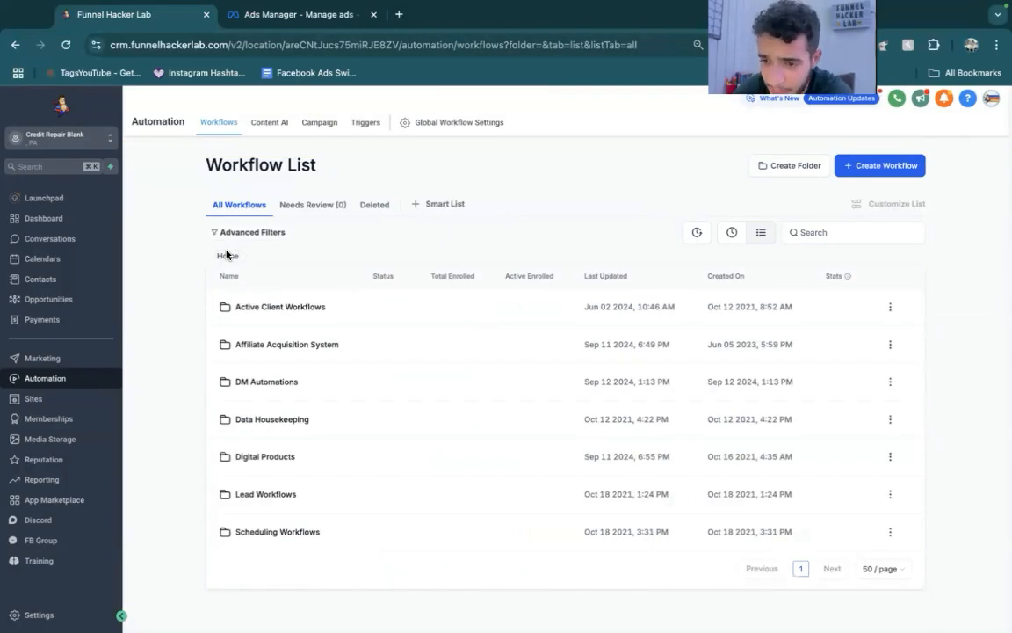
click(261, 462)
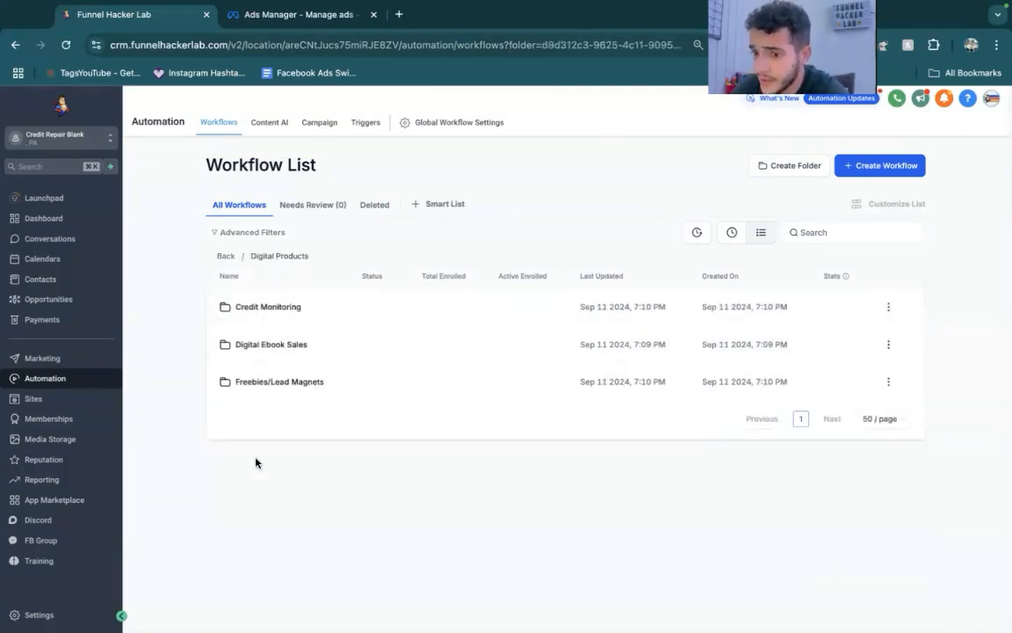
click(274, 345)
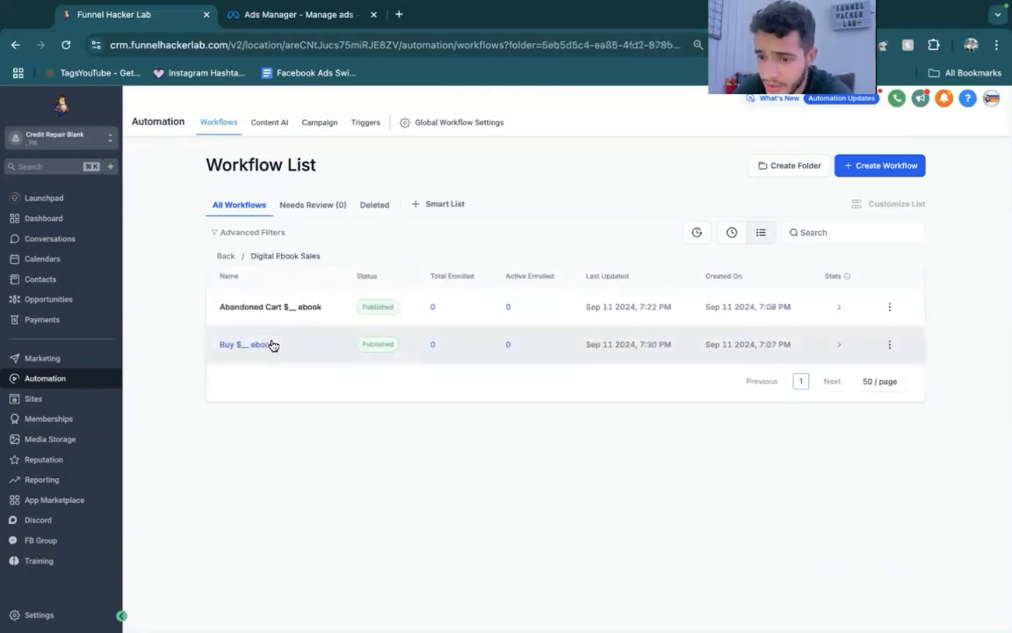
click(222, 258)
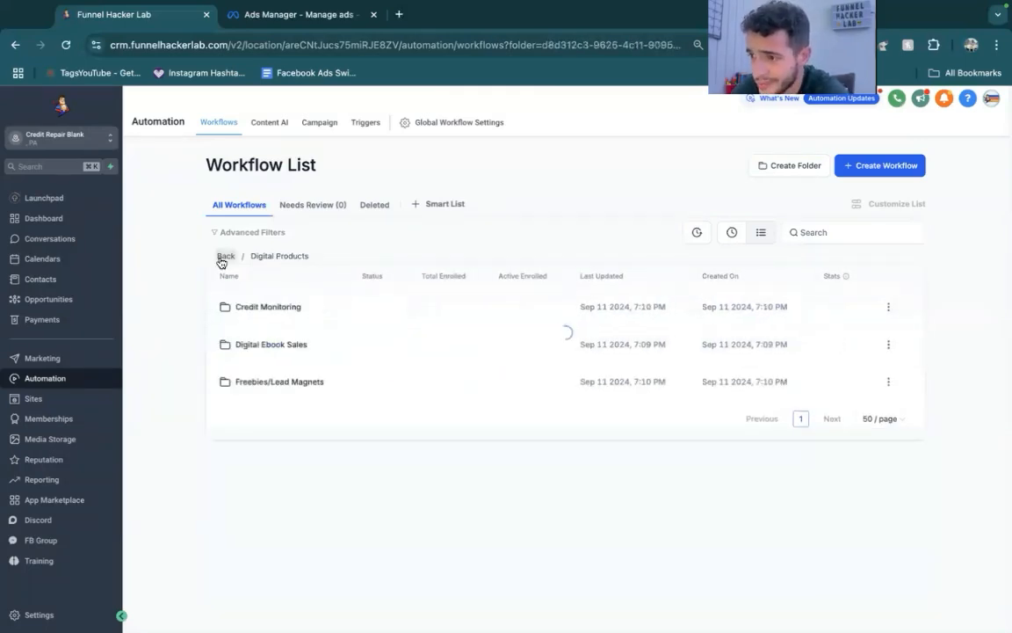
click(268, 344)
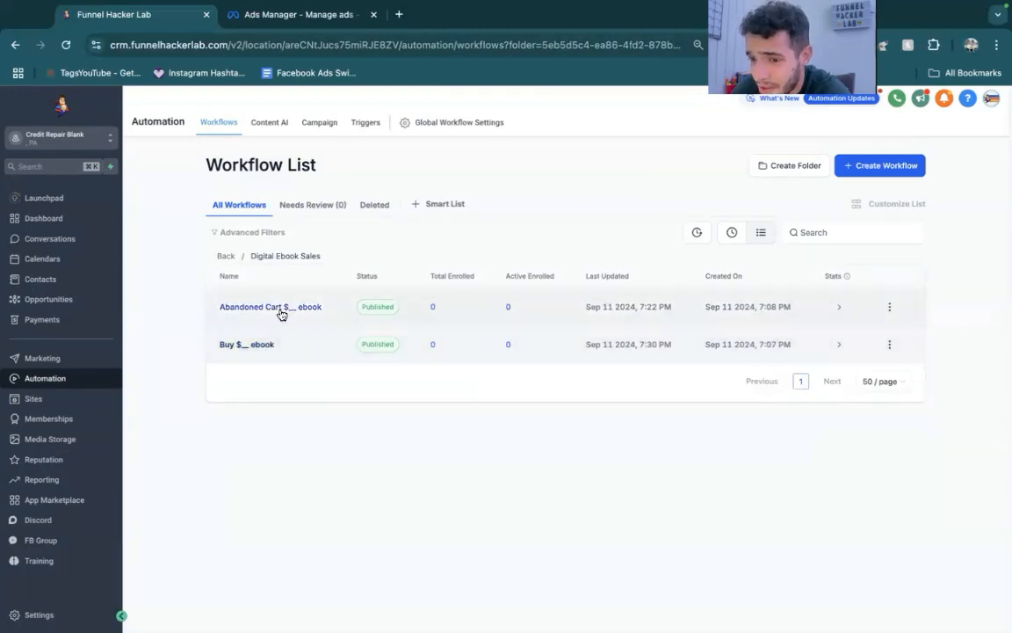
- Open the Abandoned Cart $__ ebook workflow and check the Abandoned Checkout trigger's duration and cart value filters
click(280, 310)
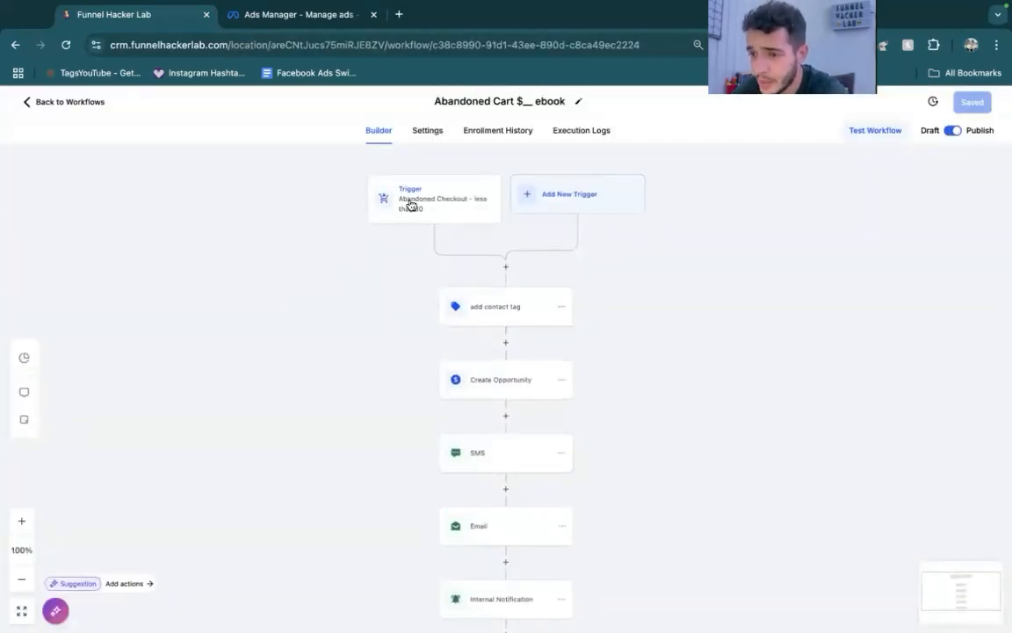
click(491, 208)
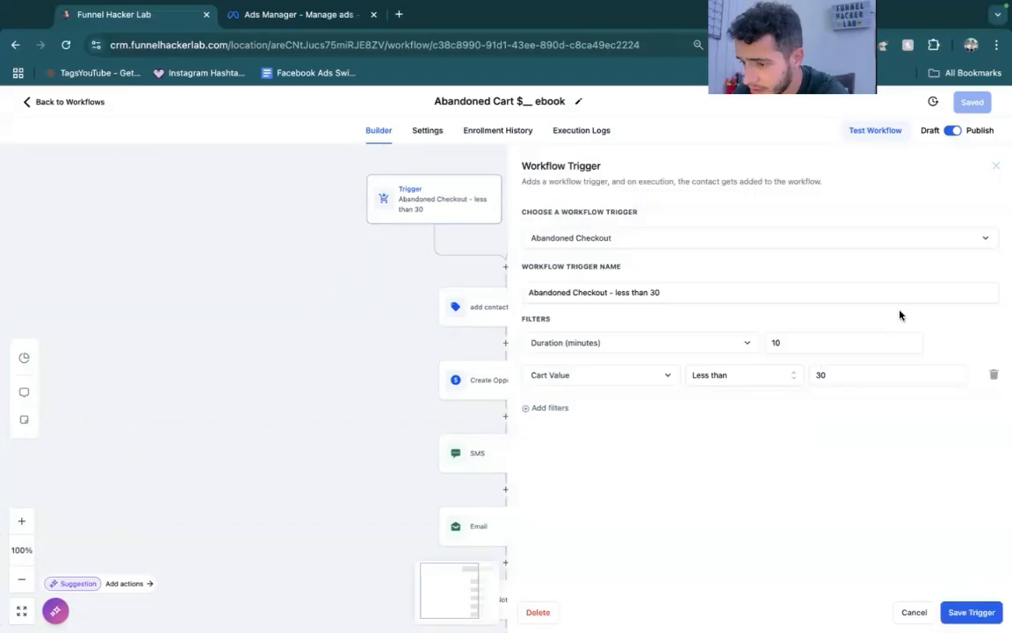
click(996, 167)
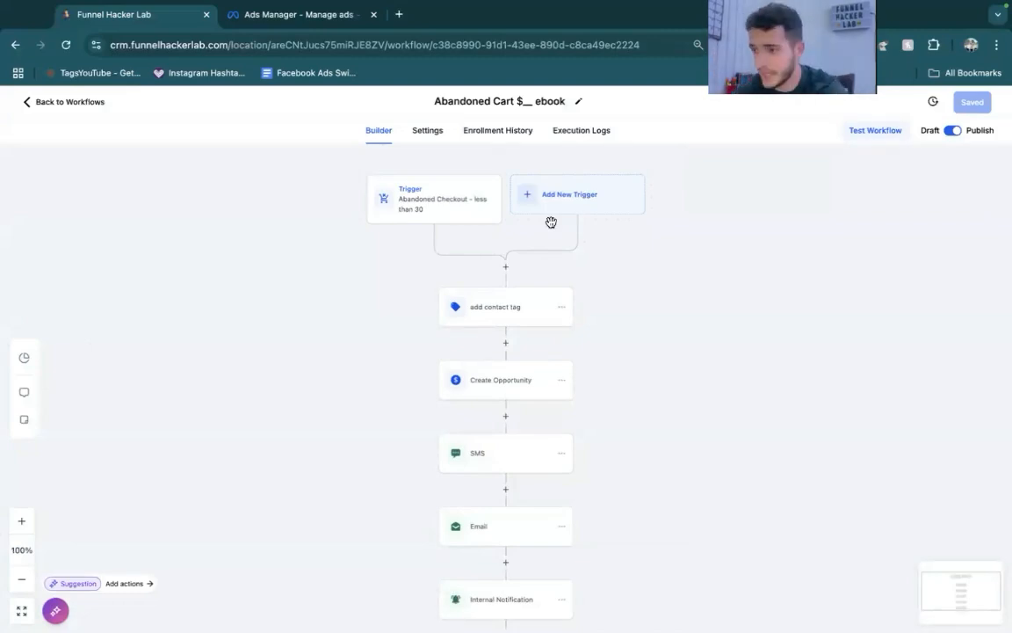
- Return to the workflow list, open Sites in a separate browser tab, and preview the Free Credit Repair Master Guide funnel page
click(53, 106)
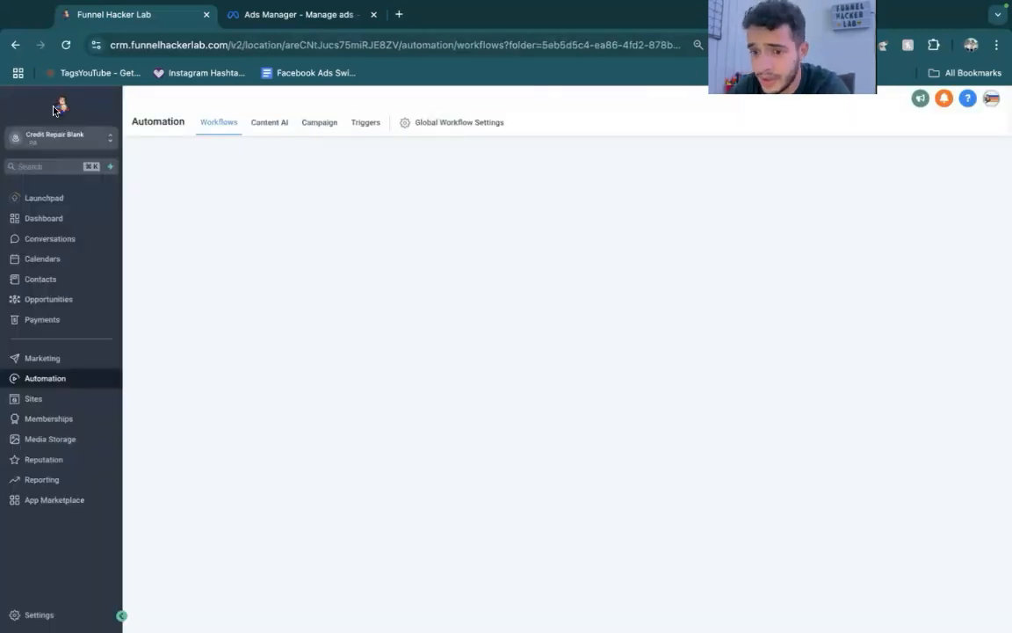
right_click(62, 397)
click(63, 400)
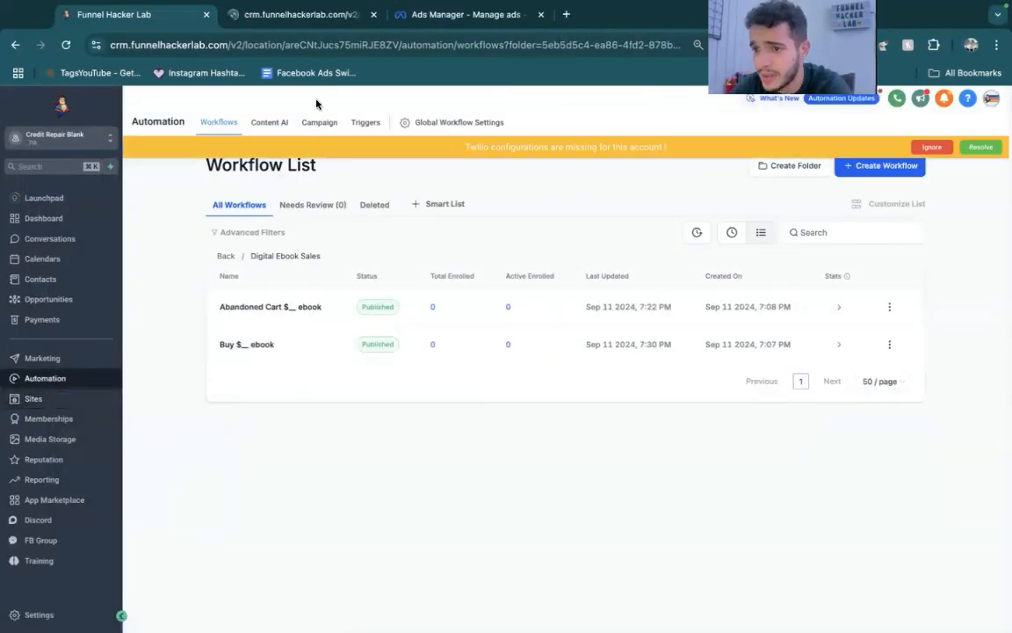
click(303, 18)
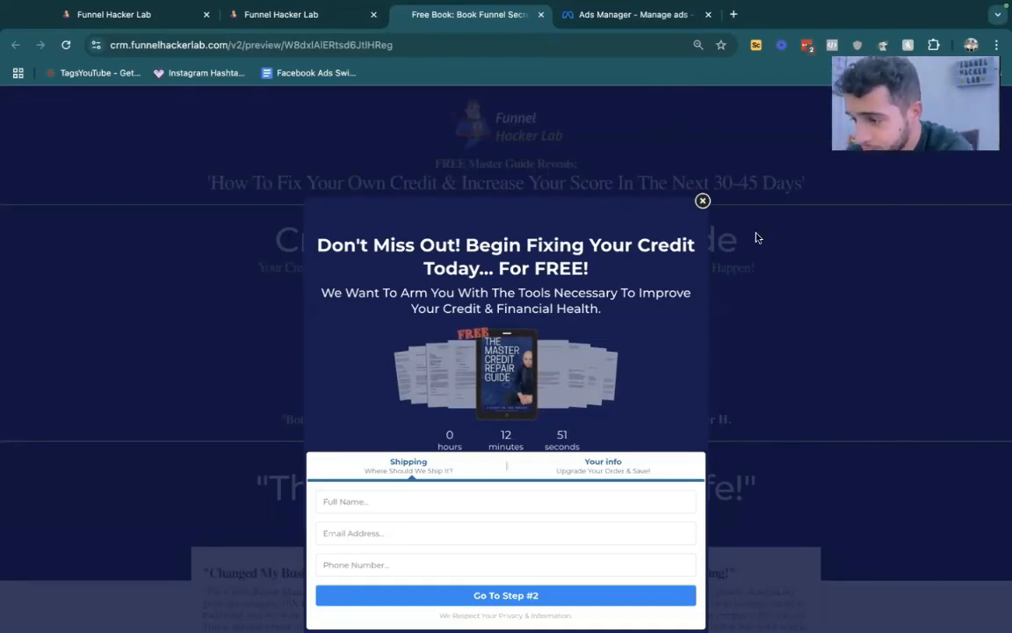
- Close the preview page's pop-up and bring the order form back up through the Get Your FREE Copy! offer
click(703, 201)
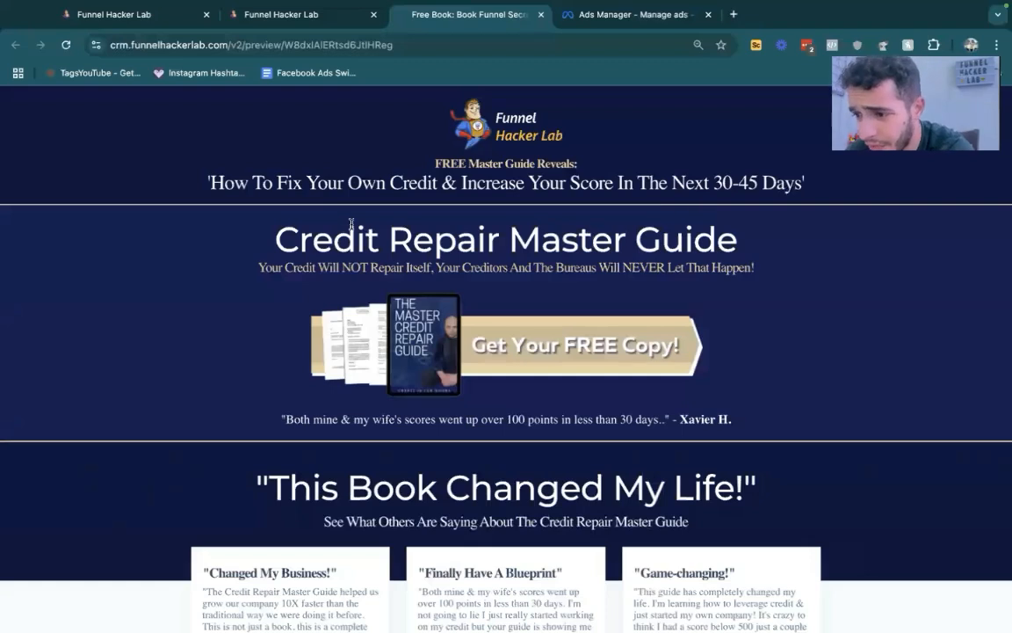
click(509, 335)
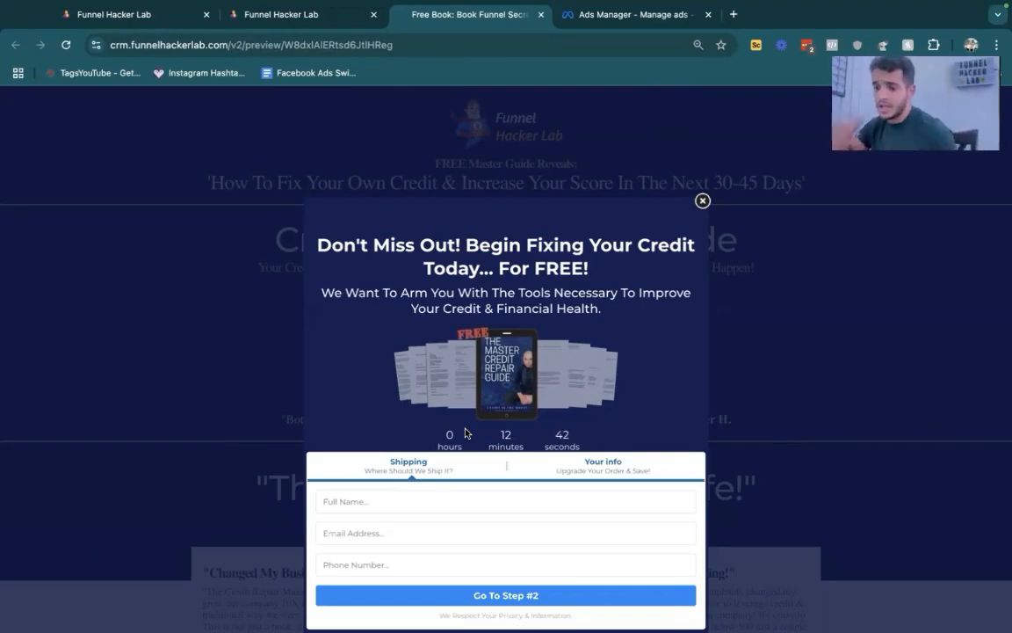
scroll(466, 433, down, 1)
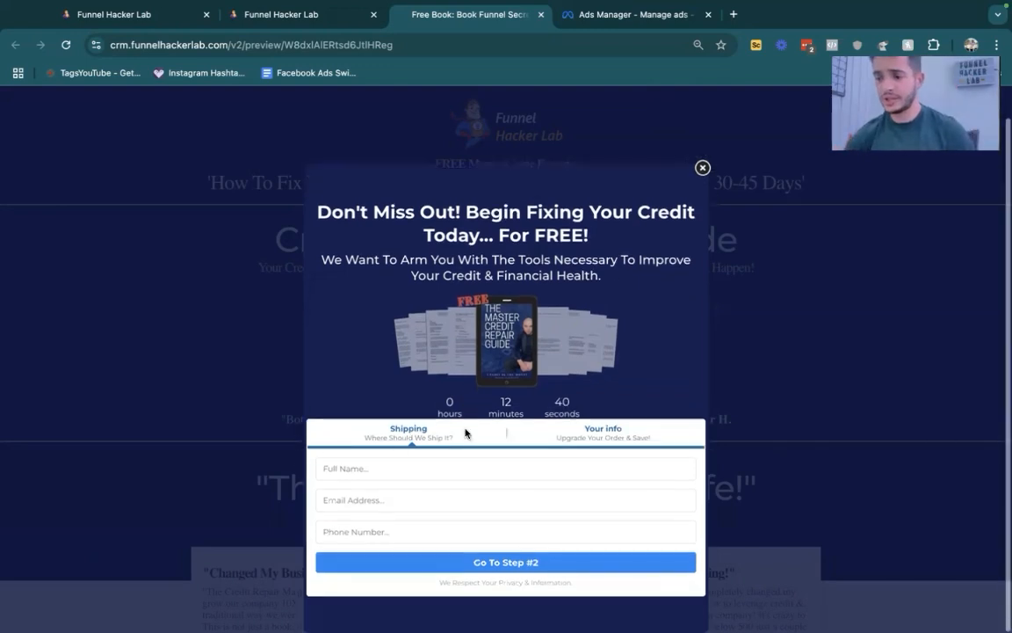
- Fill in the order form with the customer's full name, email address and phone number, and continue to step #2
click(342, 472)
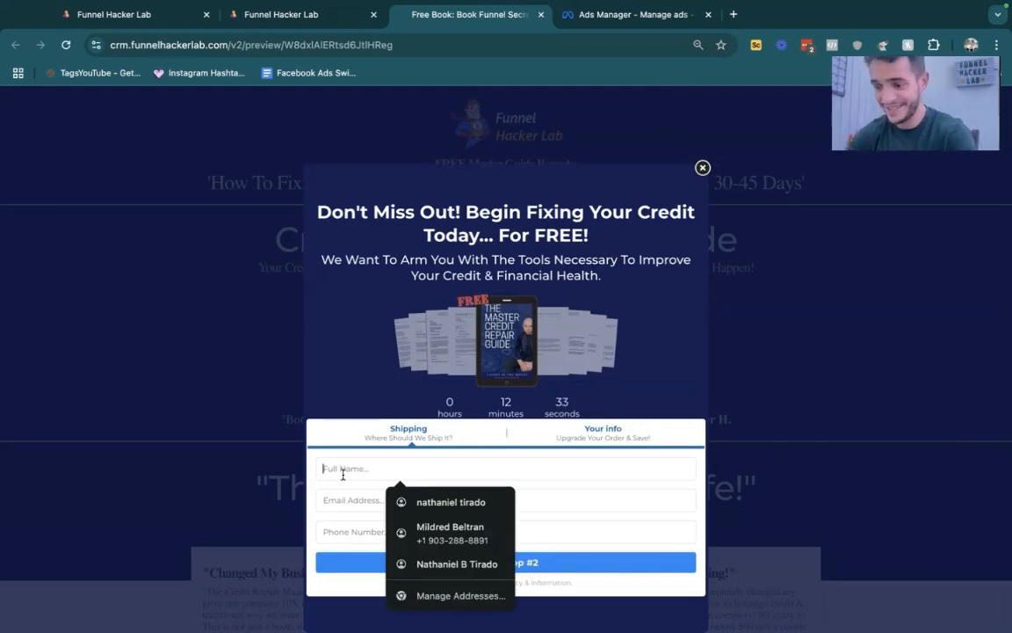
key(Tab)
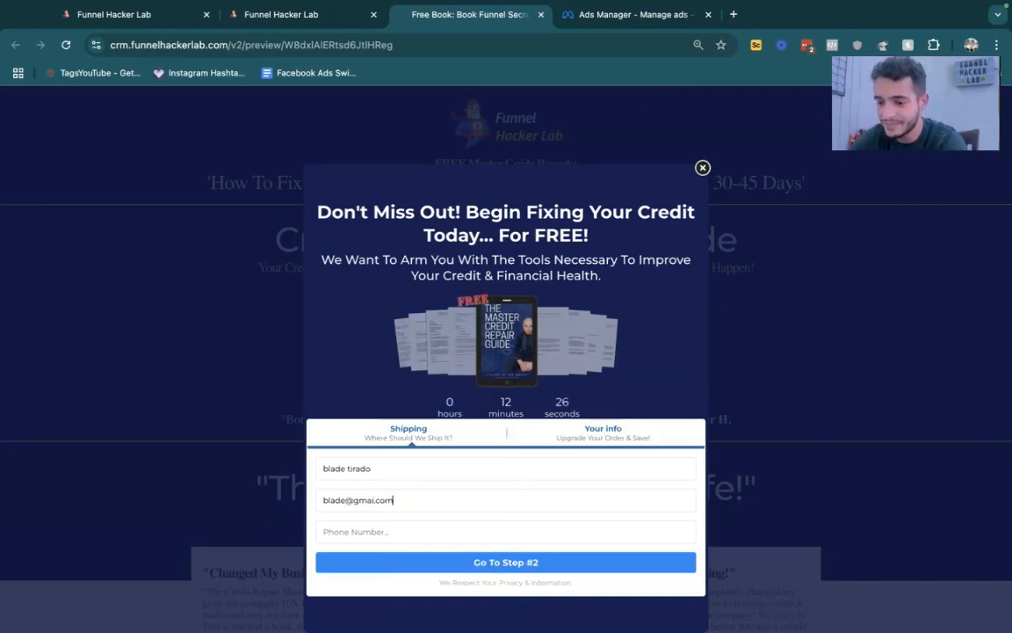
click(376, 500)
text(l)
key(Tab)
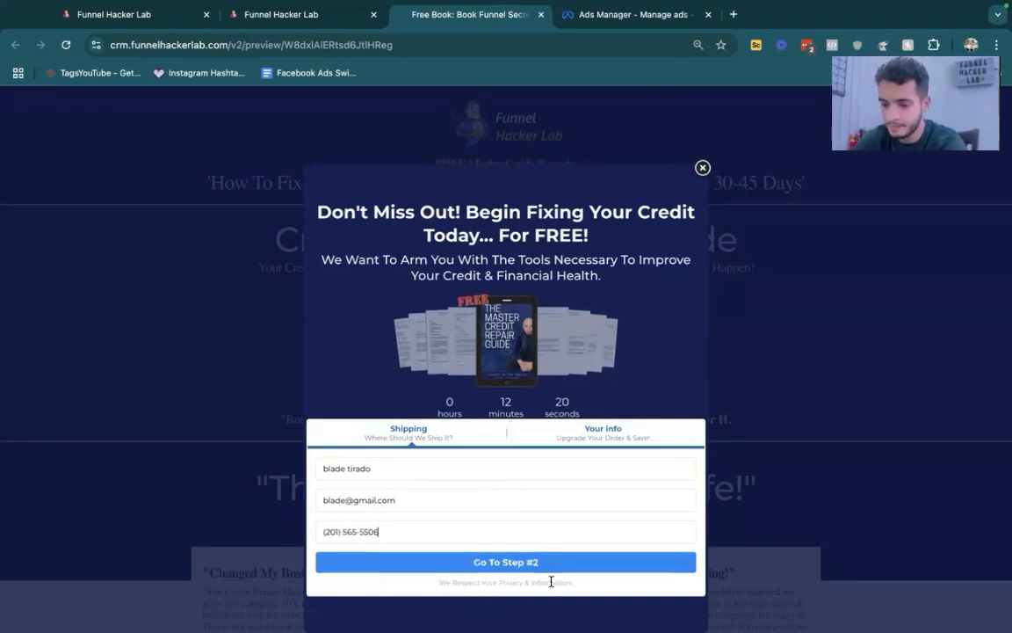
click(508, 561)
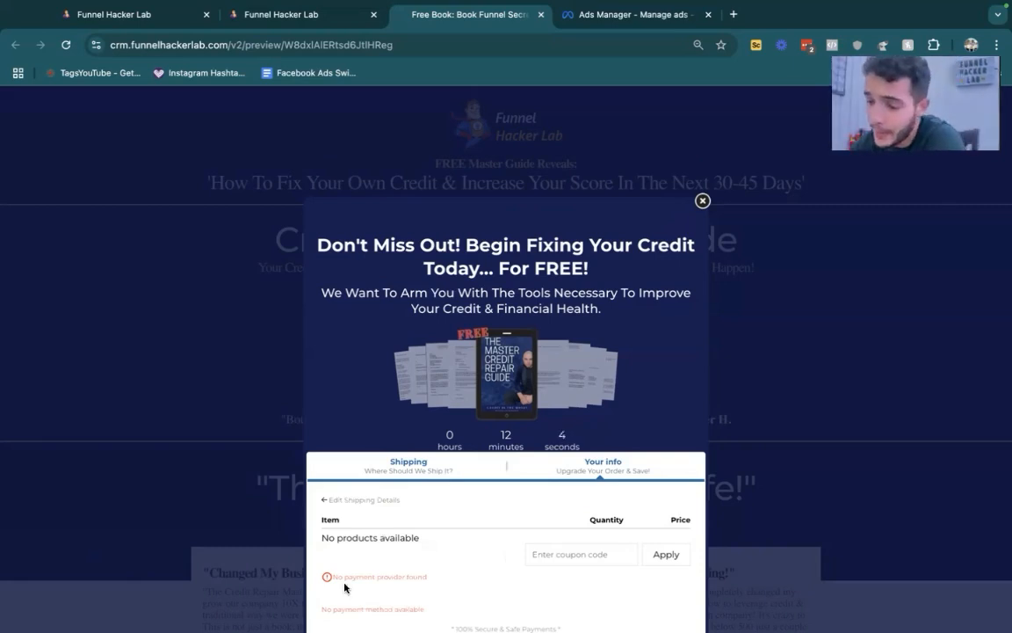
- Look over the order form's payment step, dismiss the form, and close the preview page
scroll(345, 587, down, 1)
click(702, 148)
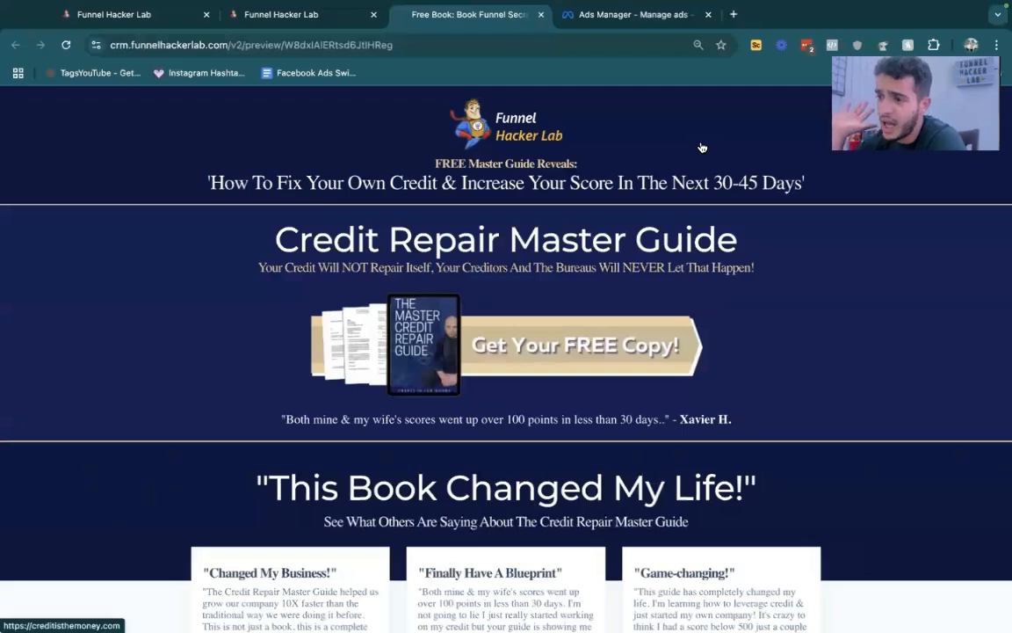
click(541, 15)
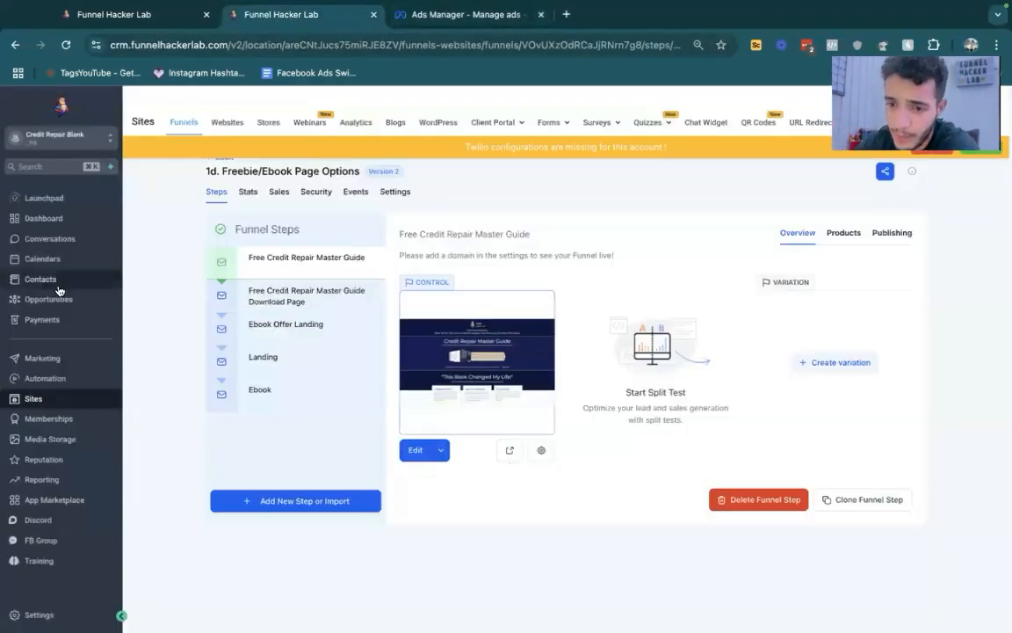
- Open the contacts list, select the contact matching the submitted form details, and examine its created date and last activity
click(53, 286)
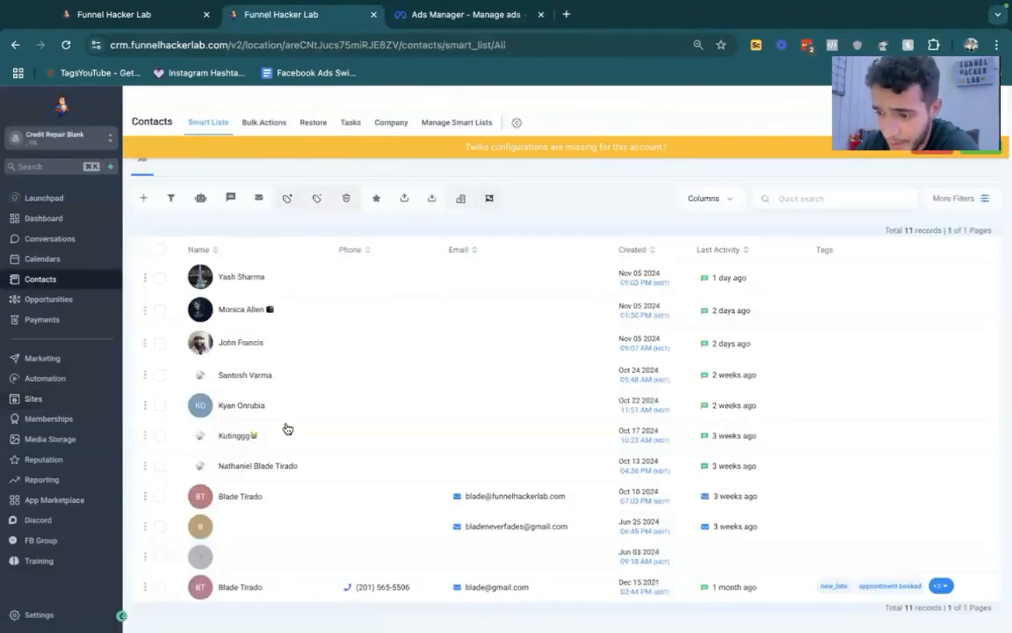
click(159, 587)
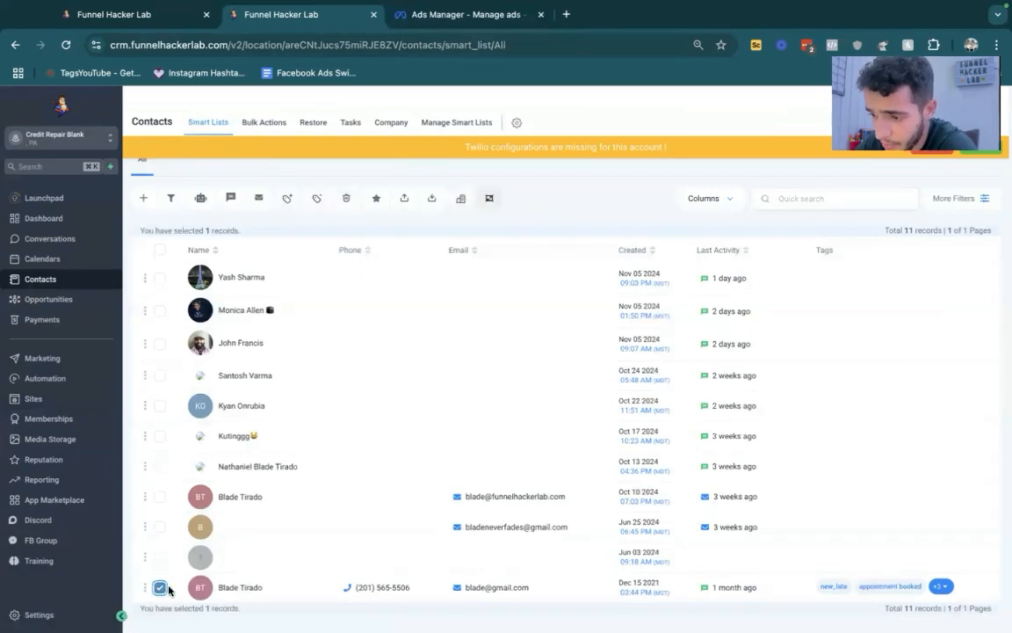
drag(756, 598, 704, 600)
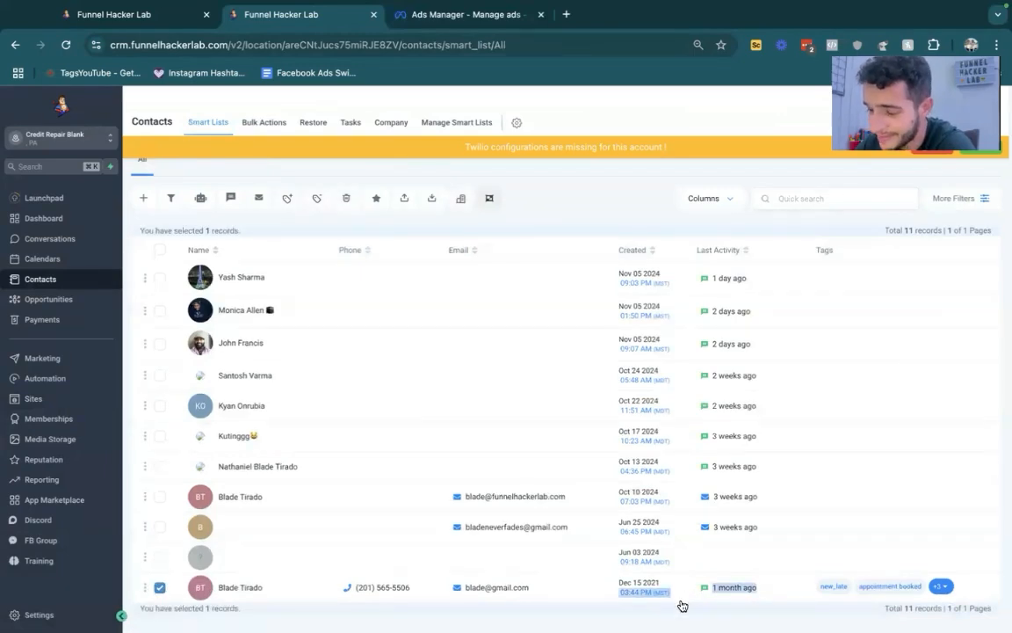
click(677, 609)
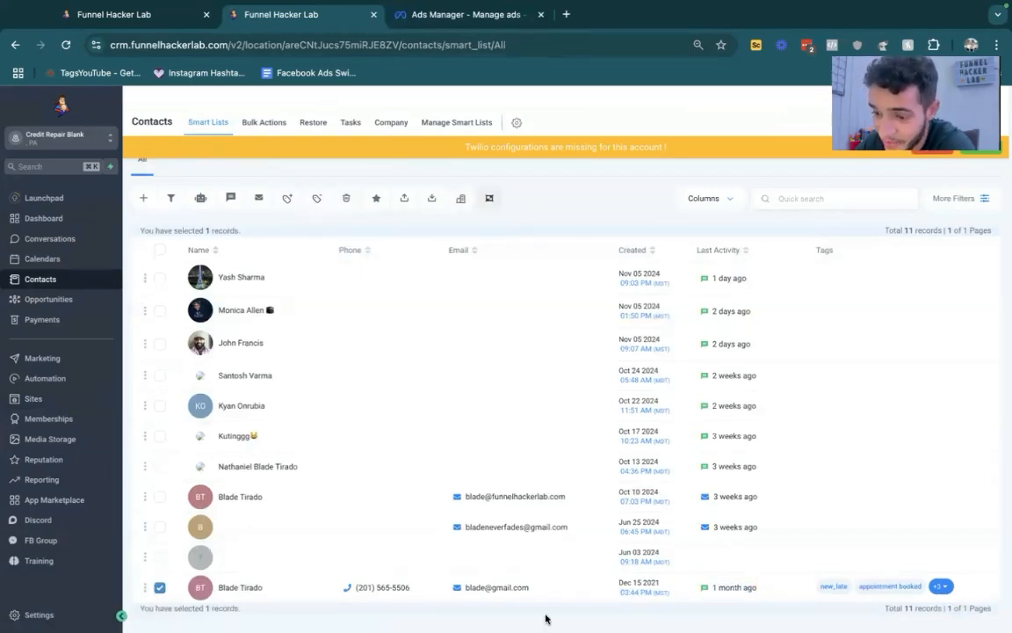
drag(543, 615, 297, 540)
click(309, 608)
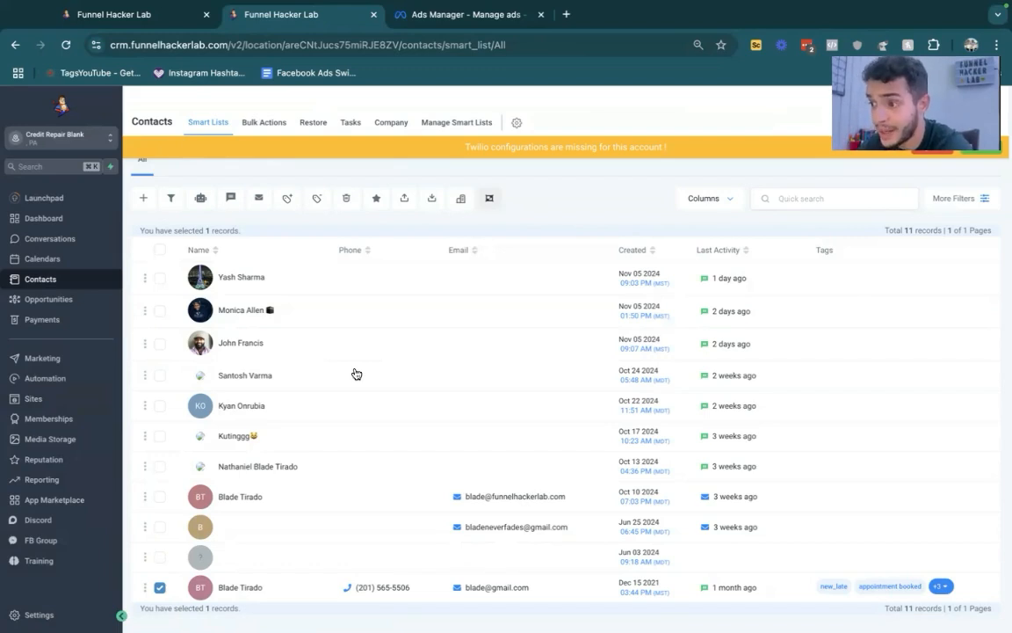
- Return to the Digital Ebook Sales workflow list and open the Abandoned Cart $__ ebook workflow to look over its actions
click(166, 15)
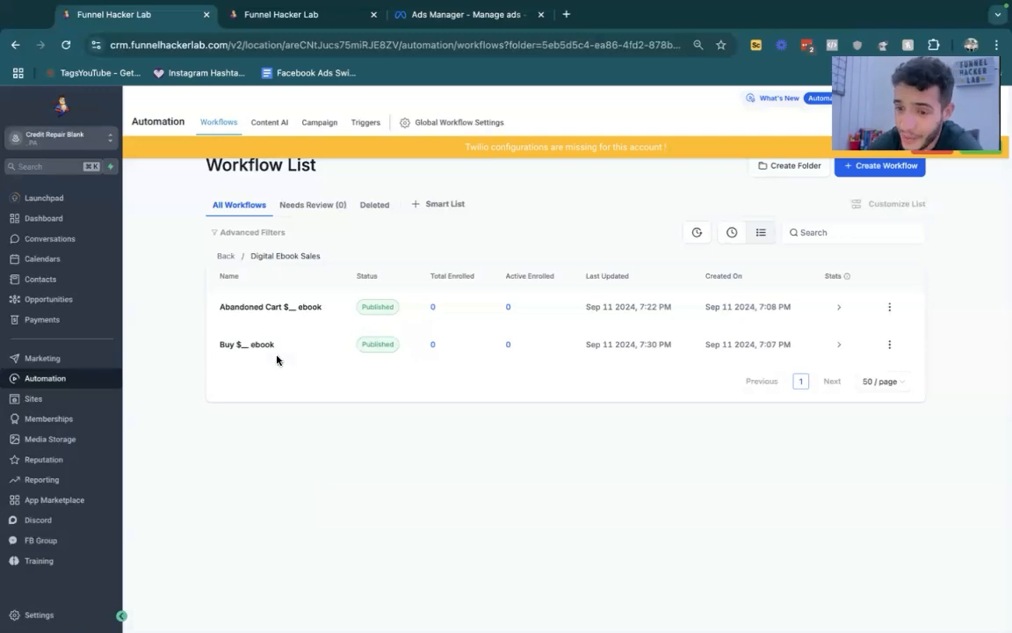
click(249, 310)
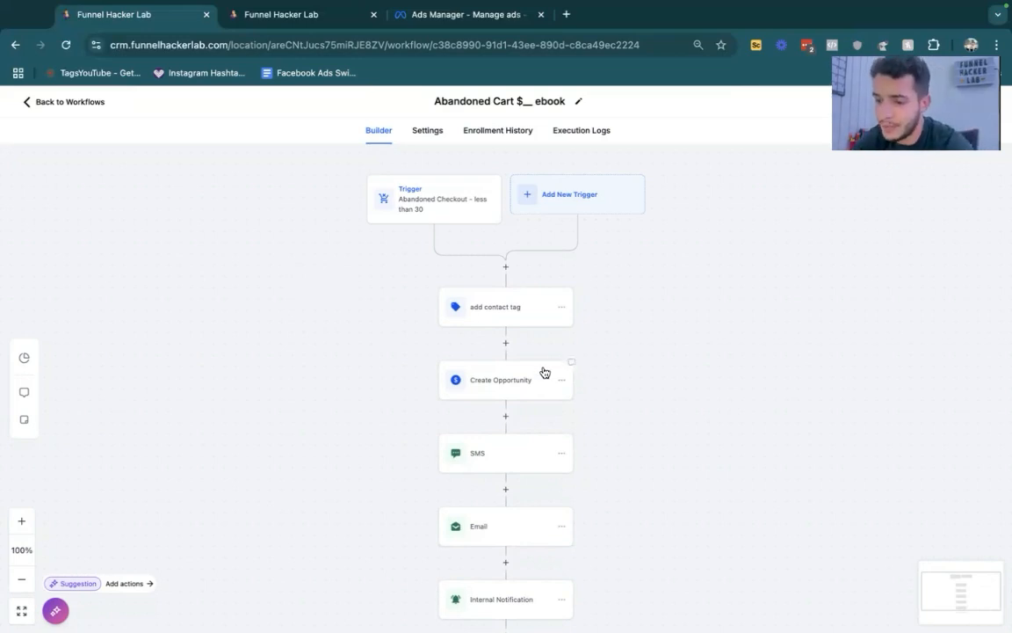
scroll(542, 369, down, 3)
scroll(544, 373, up, 3)
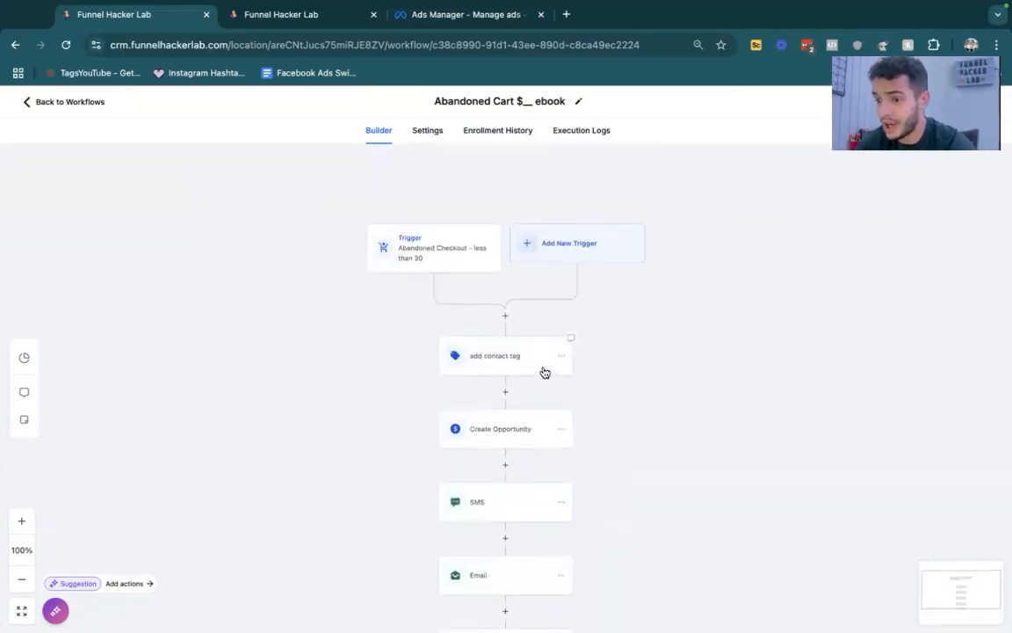
scroll(544, 373, down, 1)
- Try adding a Voicemail action between Create Opportunity and SMS, browse the Downloads folder for a recording, and cancel the action
click(511, 425)
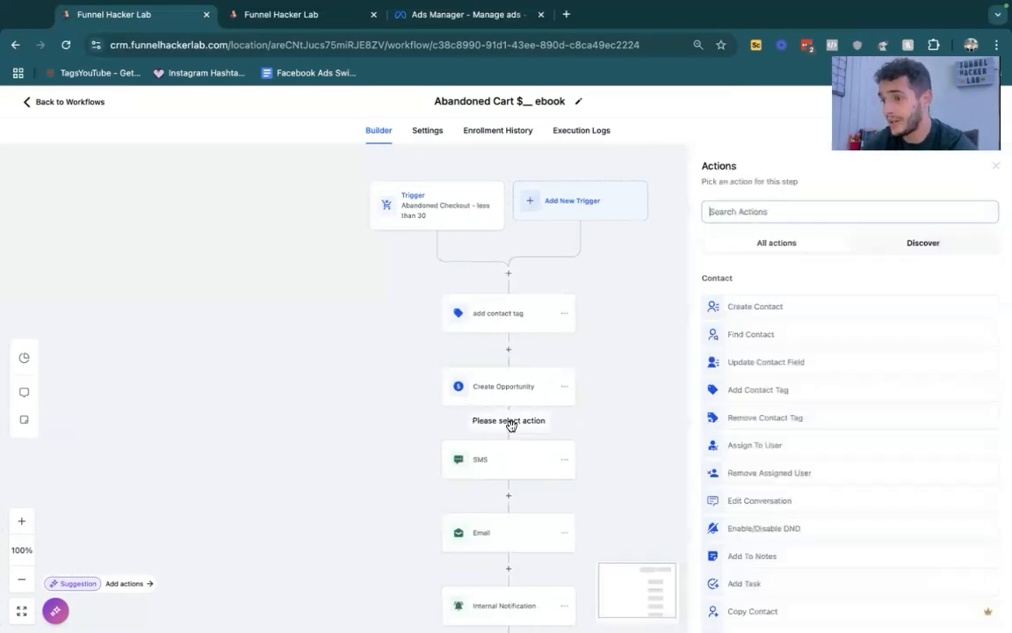
text(voice)
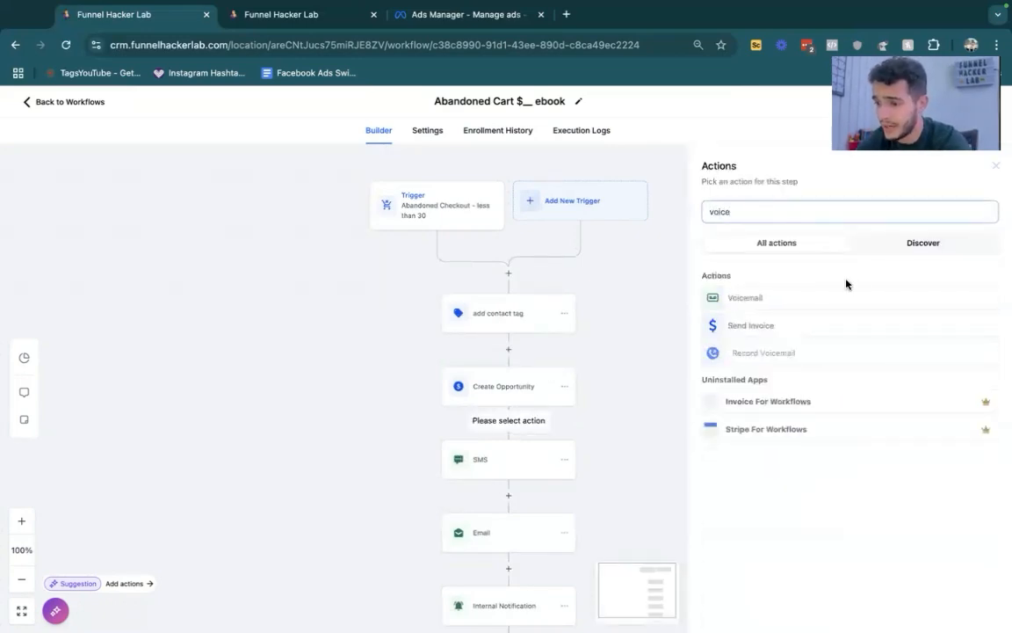
click(747, 297)
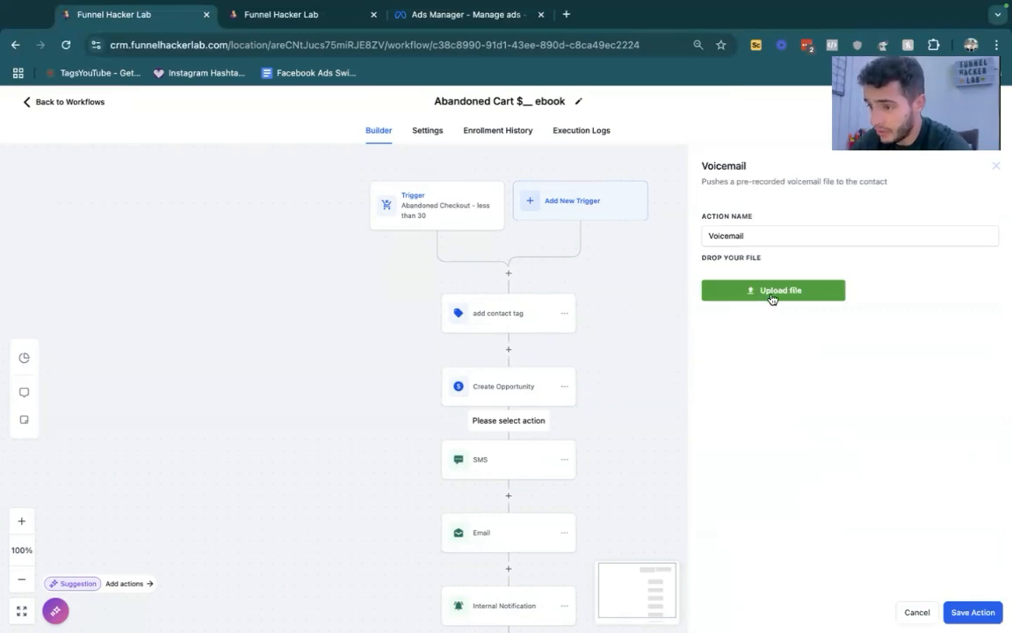
click(772, 292)
scroll(441, 351, down, 10)
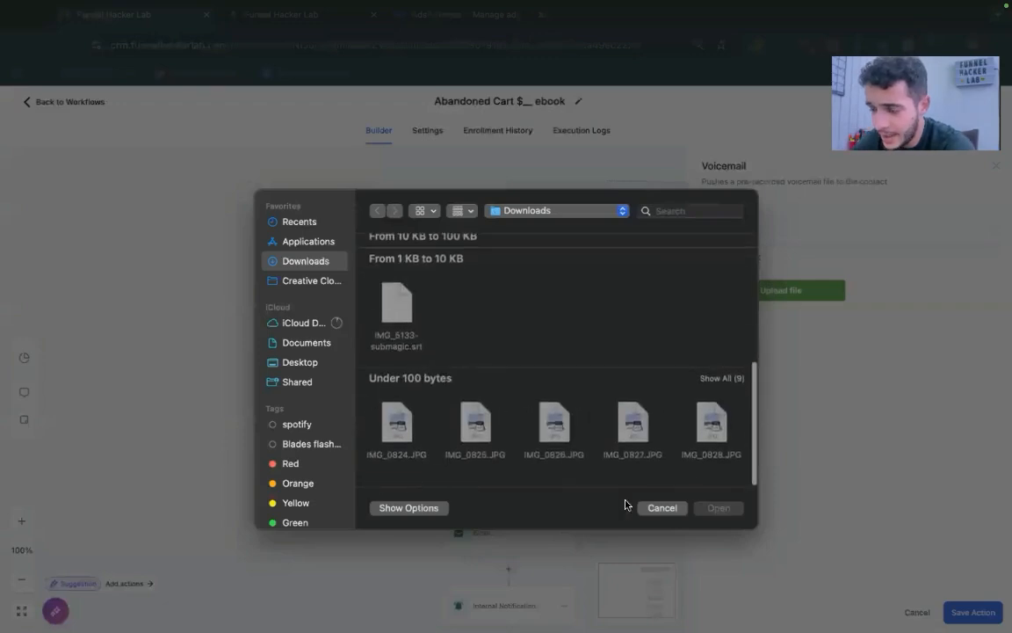
click(651, 508)
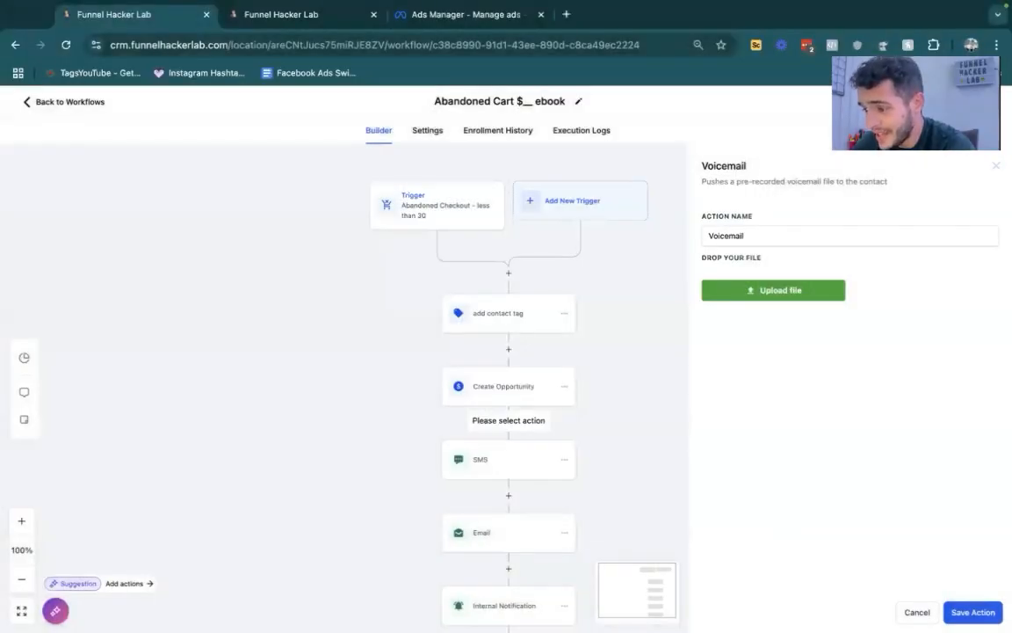
click(914, 613)
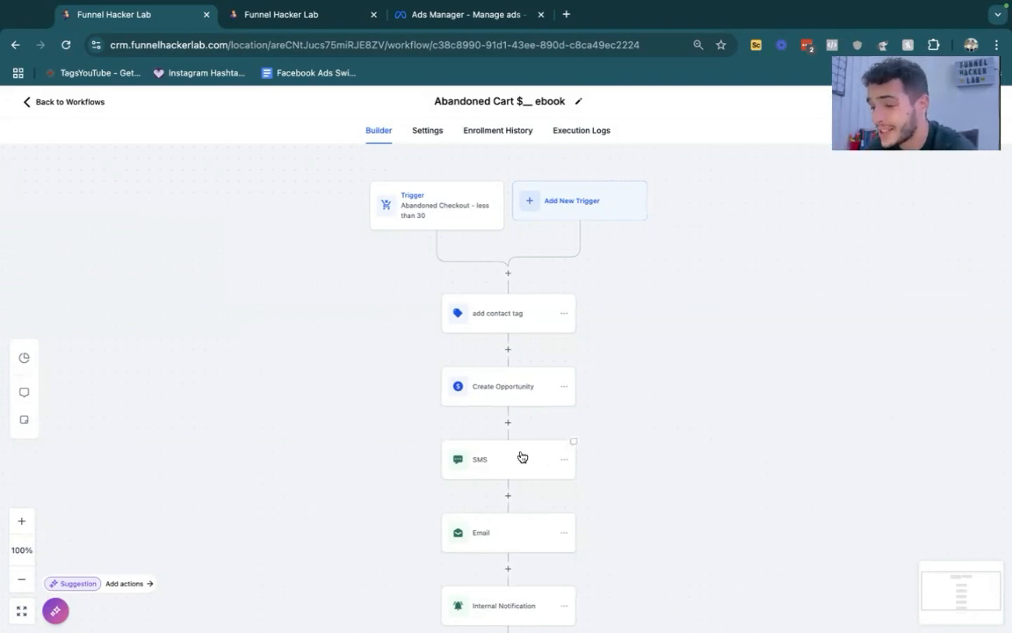
- Open the workflow's Email action and read through its subject line and message
click(498, 536)
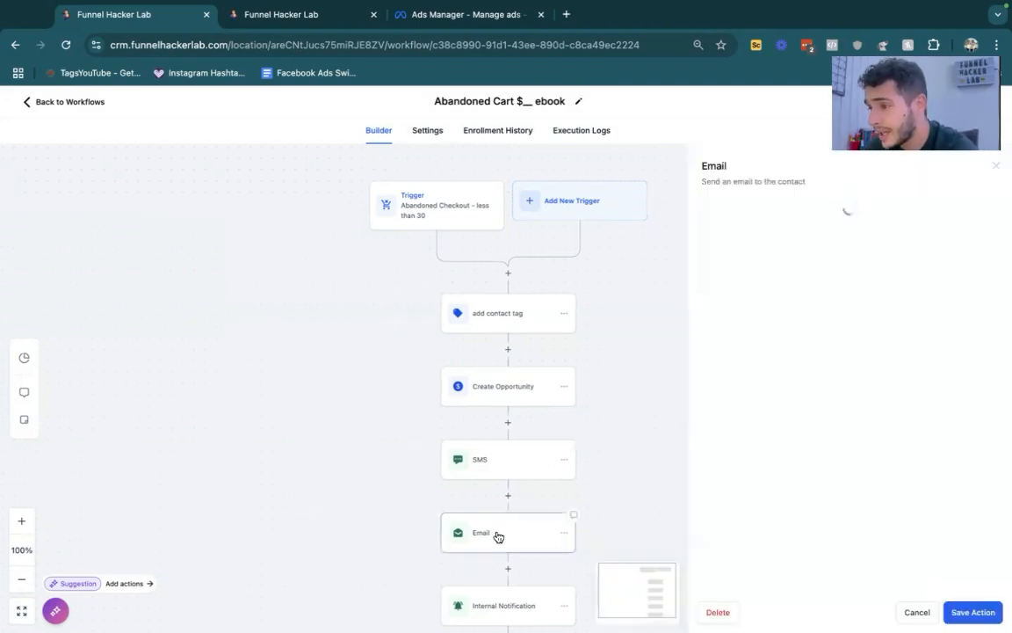
scroll(815, 416, down, 3)
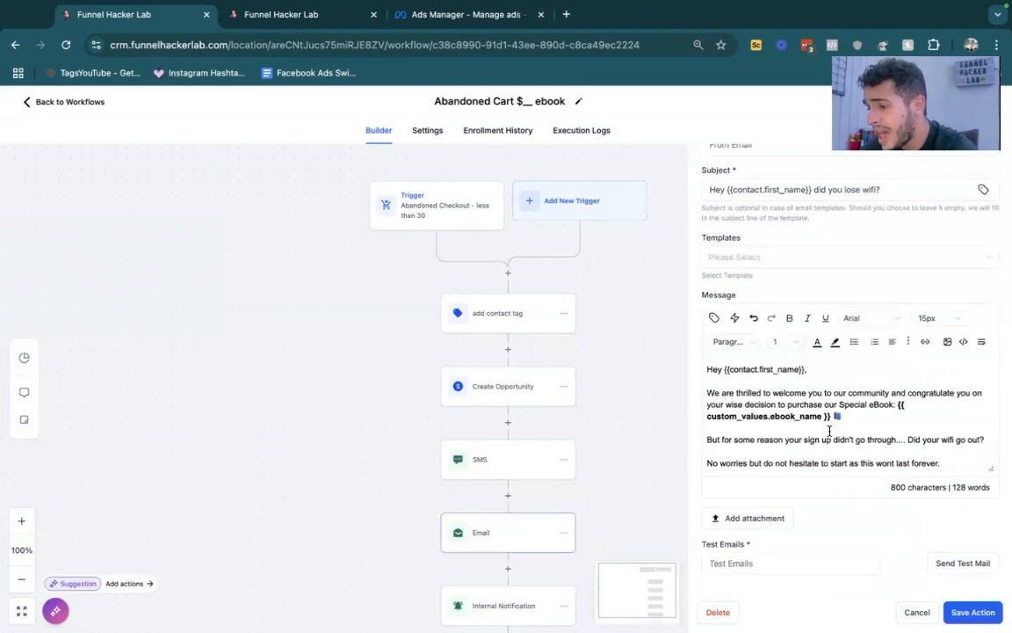
scroll(830, 431, up, 1)
scroll(830, 430, up, 2)
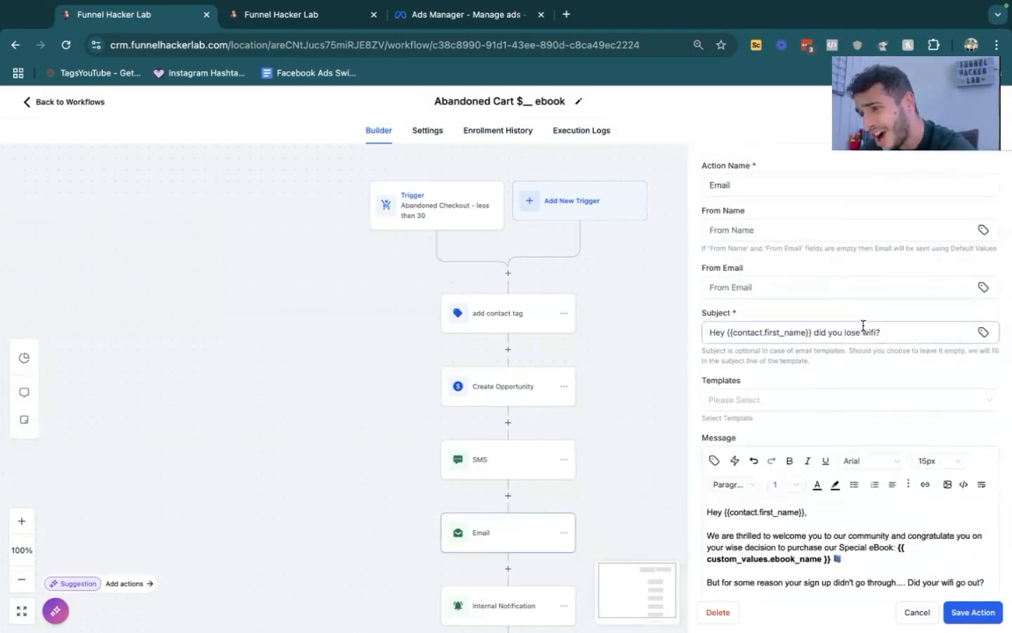
- Examine the SMS action's message with its ebook name and URL custom values, and close it without saving
click(543, 468)
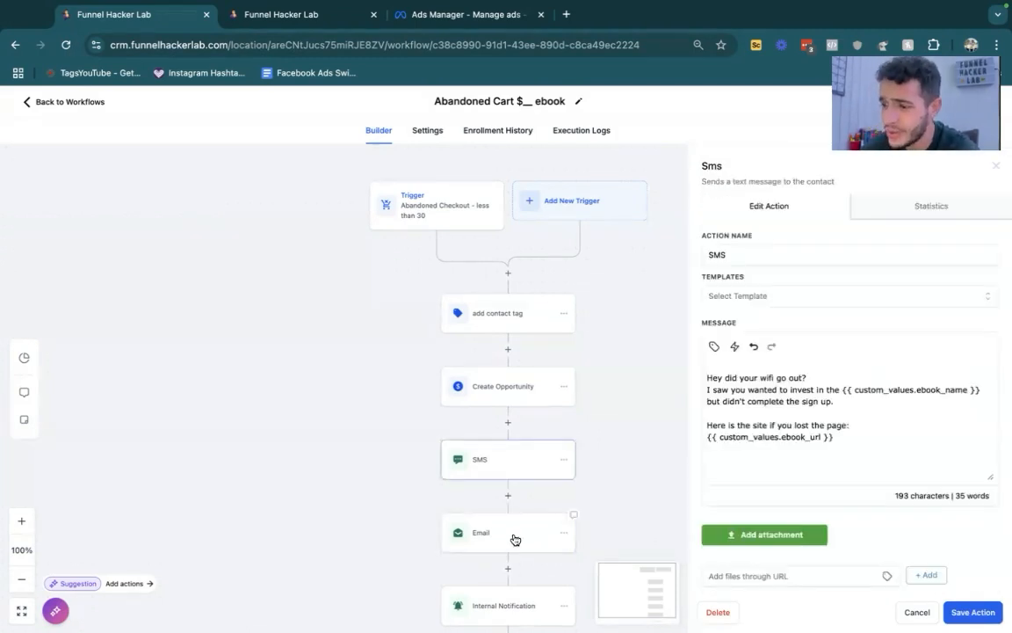
click(824, 436)
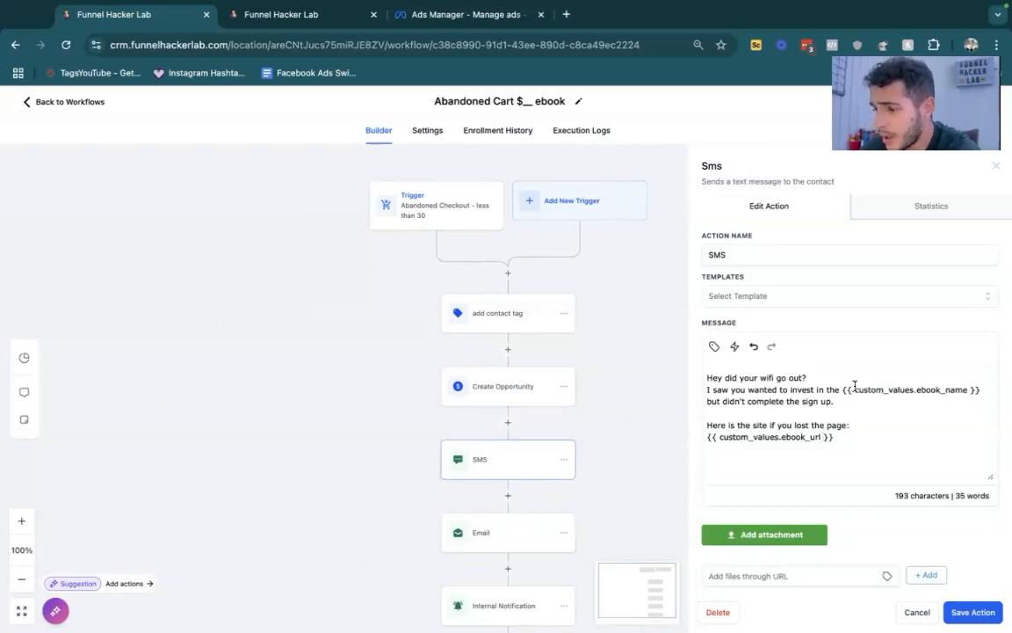
click(986, 390)
drag(986, 389, 839, 387)
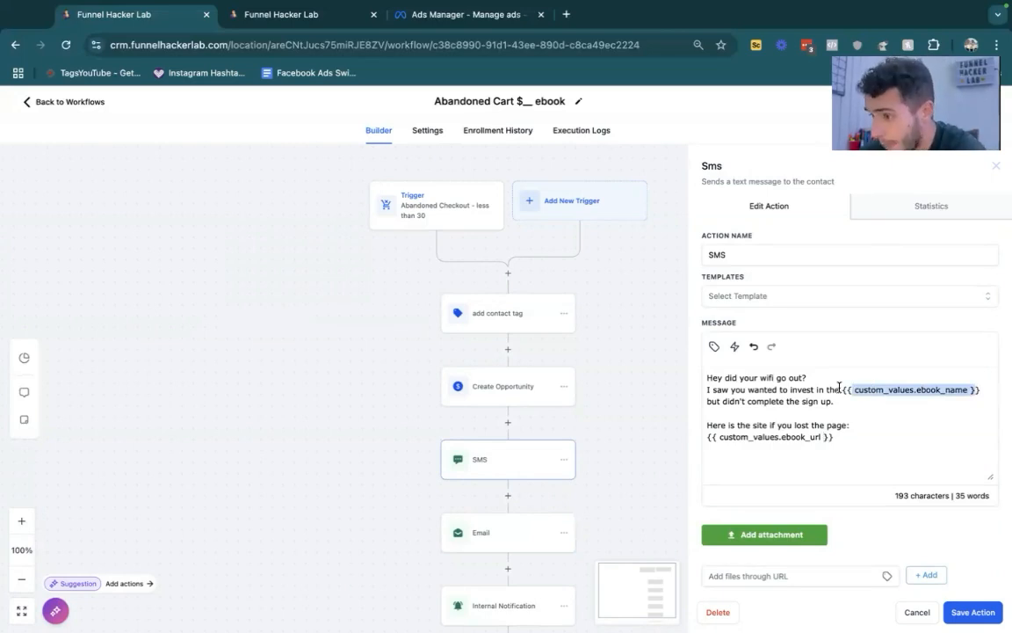
click(918, 612)
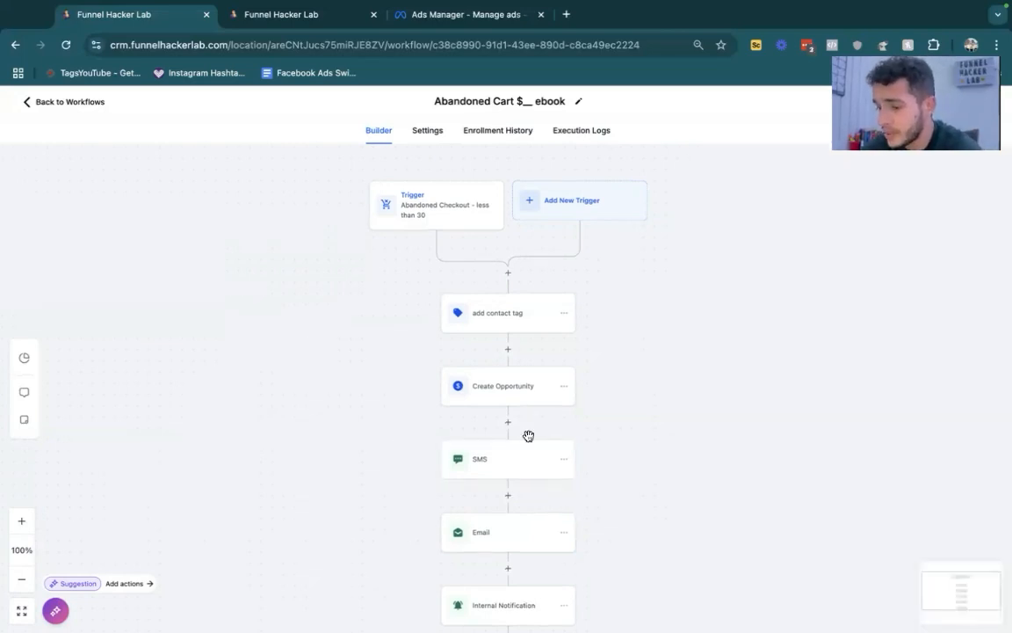
- Review the Email action's settings once more and close it to return to the end of the workflow
scroll(529, 436, down, 3)
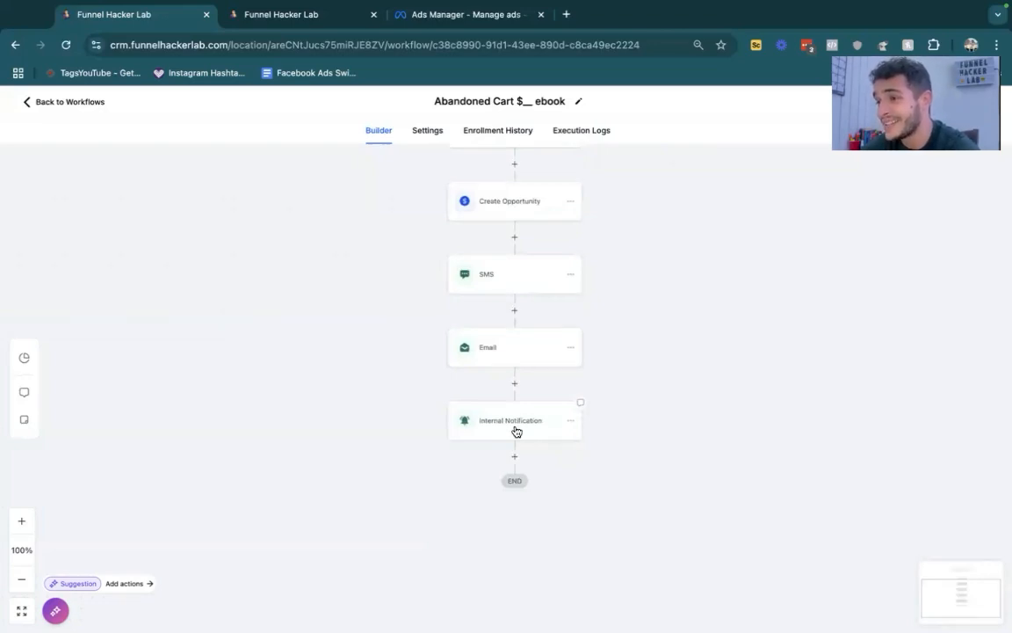
click(507, 360)
scroll(849, 378, down, 2)
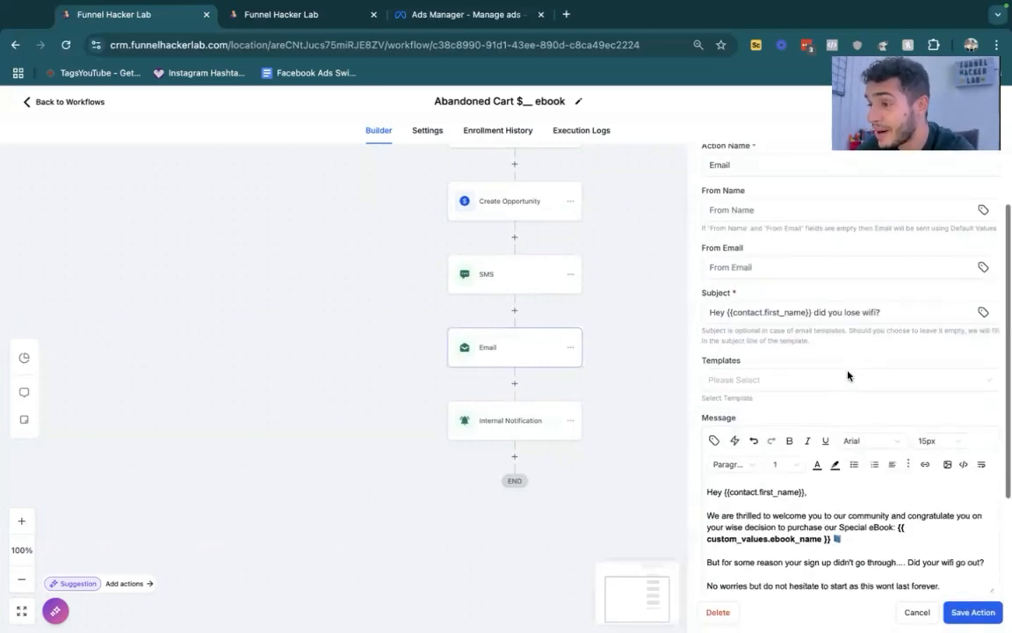
click(535, 443)
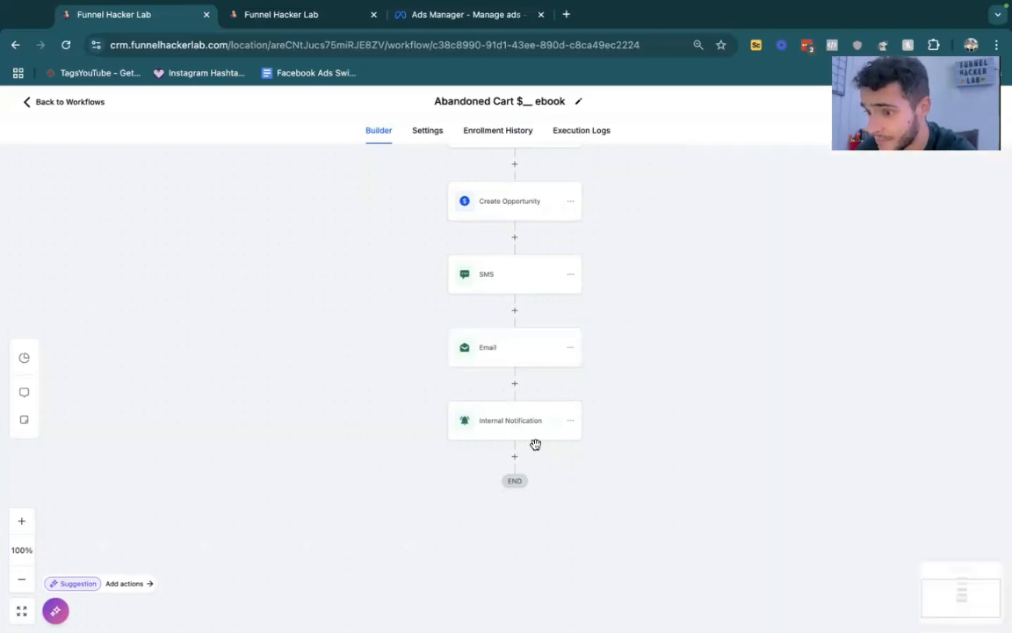
- Add a Wait action after Internal Notification that waits for a Contact Reply to the SMS and Email steps, and save it
click(517, 458)
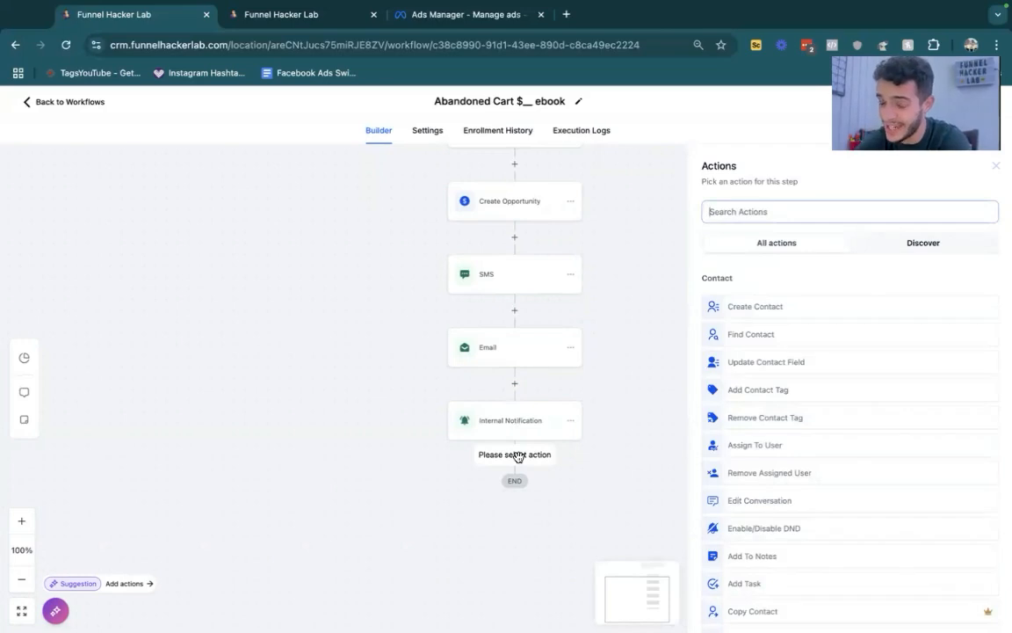
text(ait)
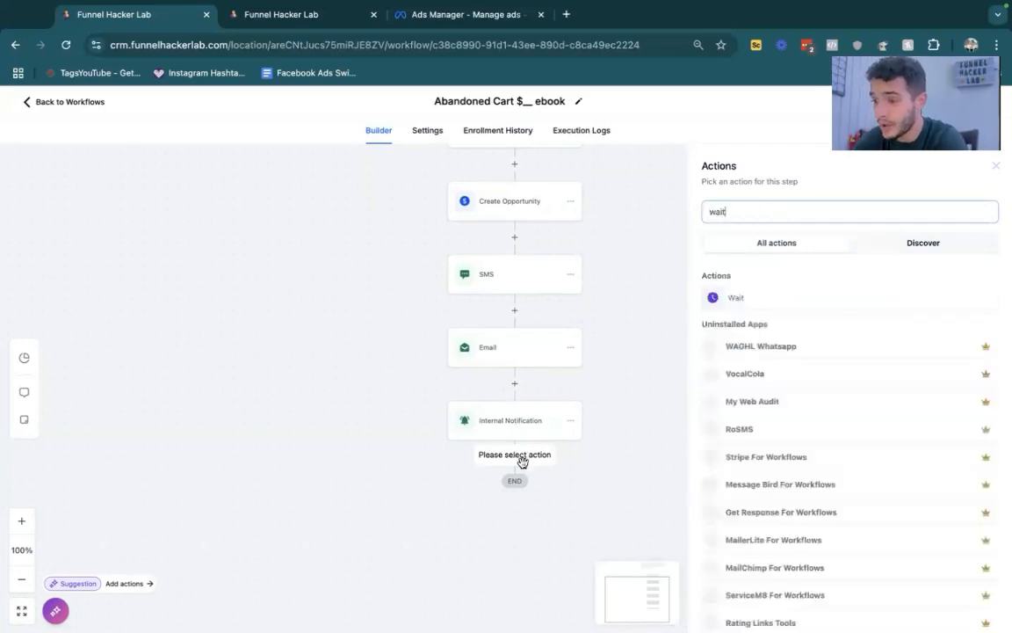
click(751, 300)
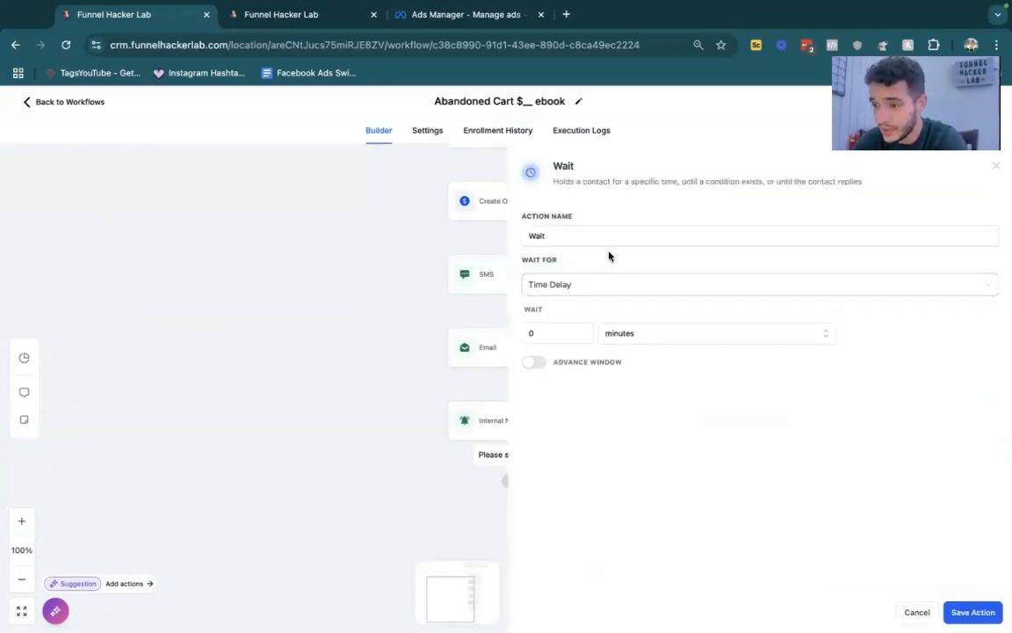
click(624, 284)
scroll(635, 407, down, 2)
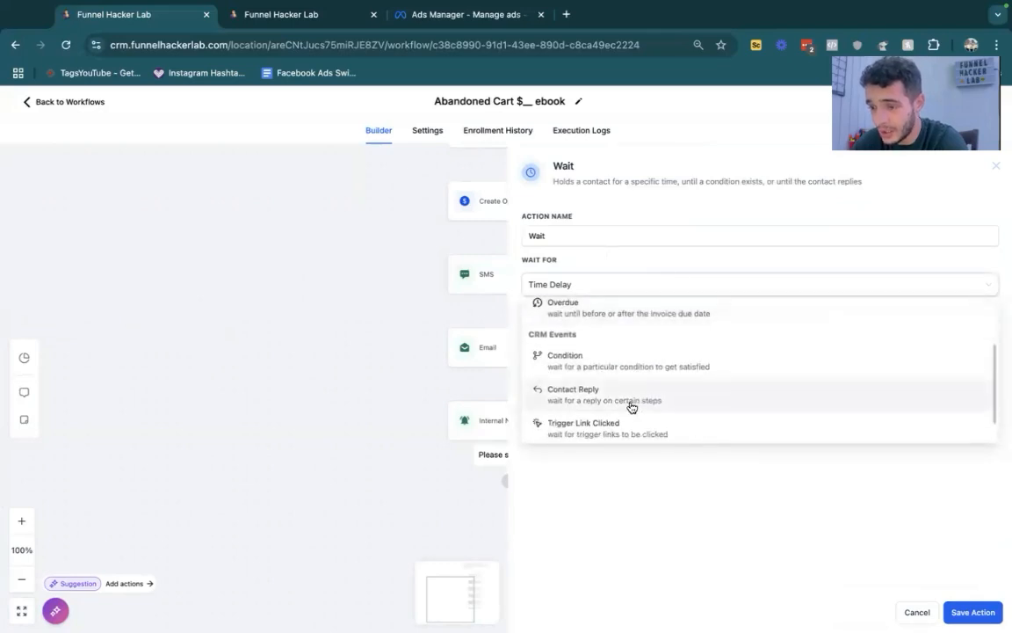
click(631, 407)
click(563, 328)
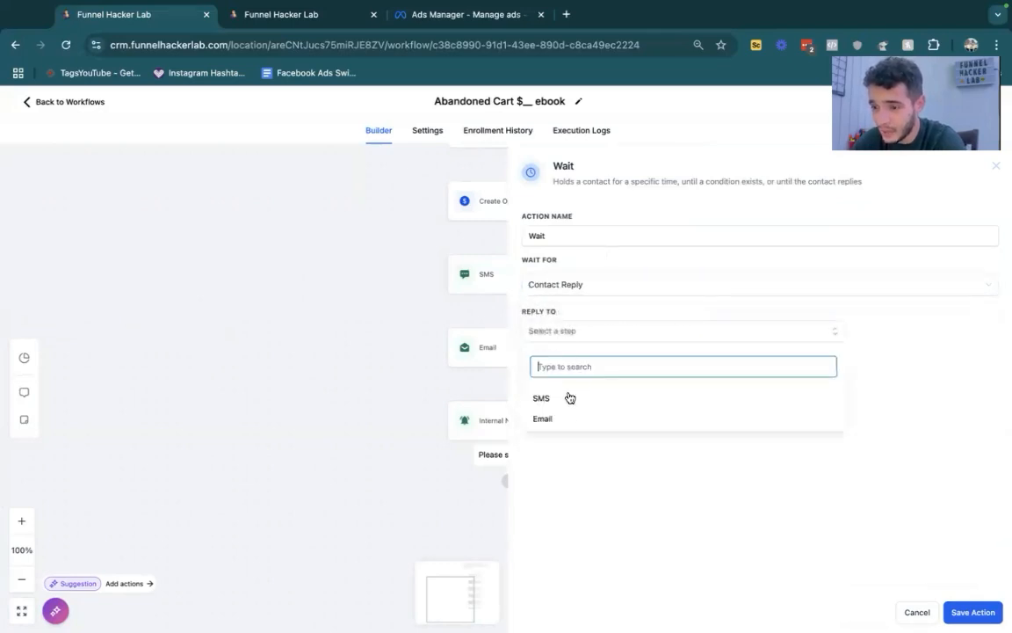
click(561, 403)
click(549, 427)
click(973, 611)
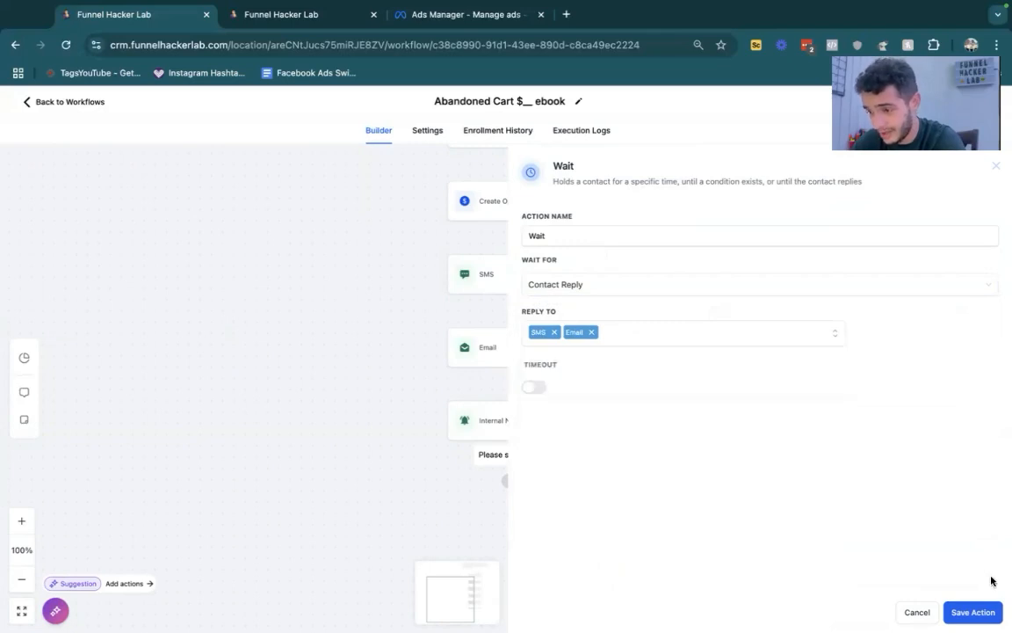
- Rename the new Wait action as "Wait for reply" and save it
scroll(545, 439, down, 2)
click(514, 387)
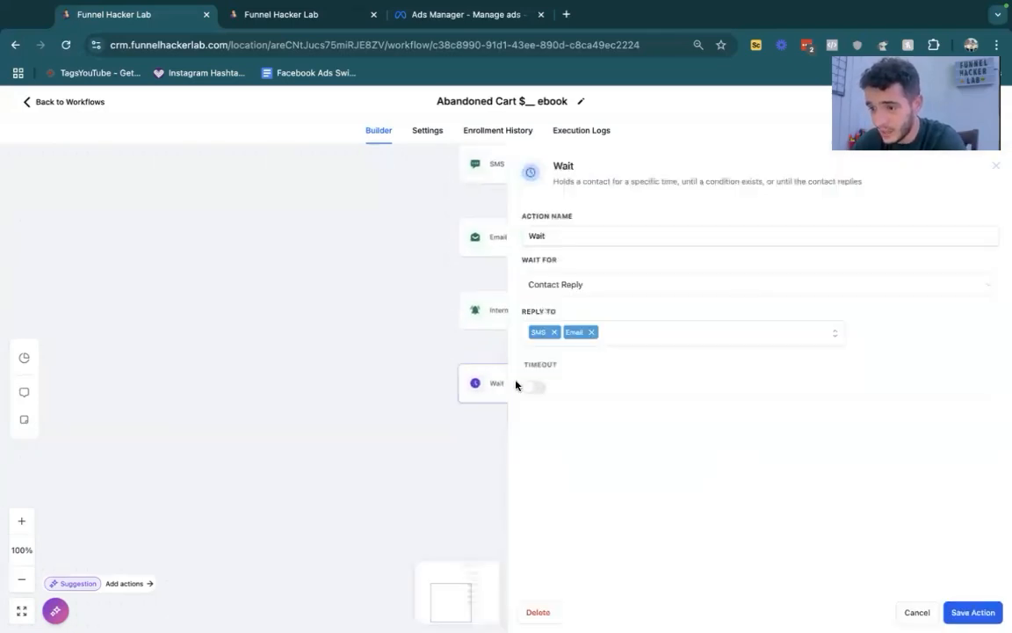
click(700, 239)
text(for reply)
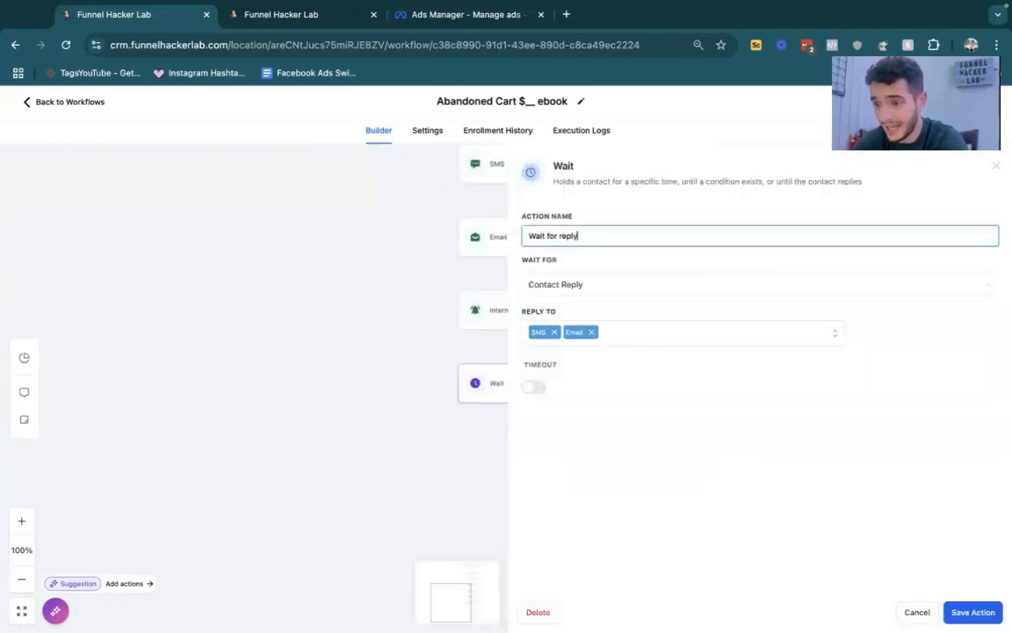
click(971, 609)
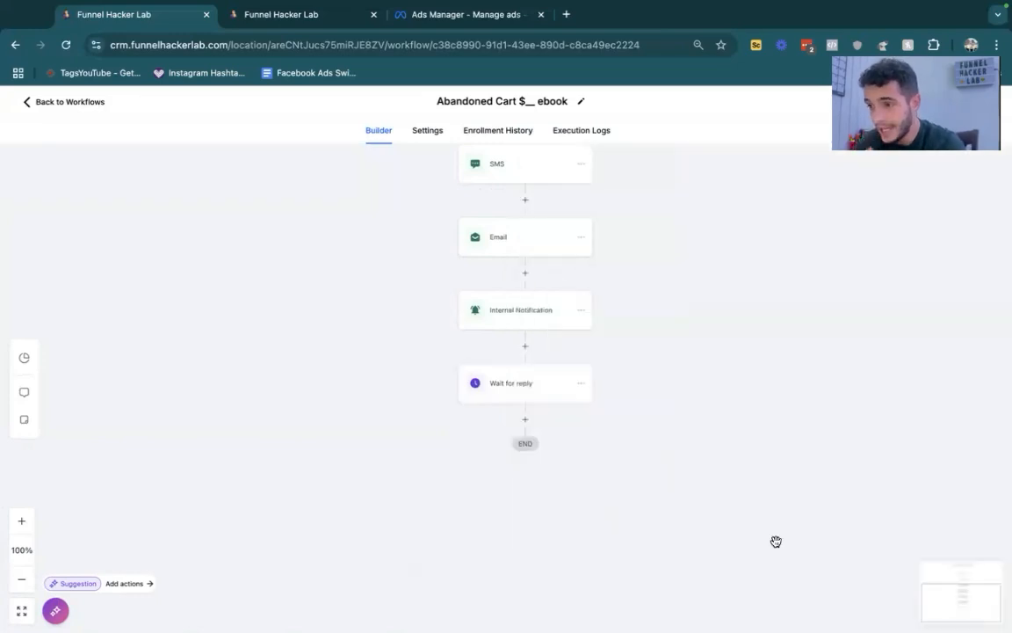
- Add an If / Else action after Wait for reply with a branch named "replied" for Contact replied is True, and save it
click(525, 419)
text(if)
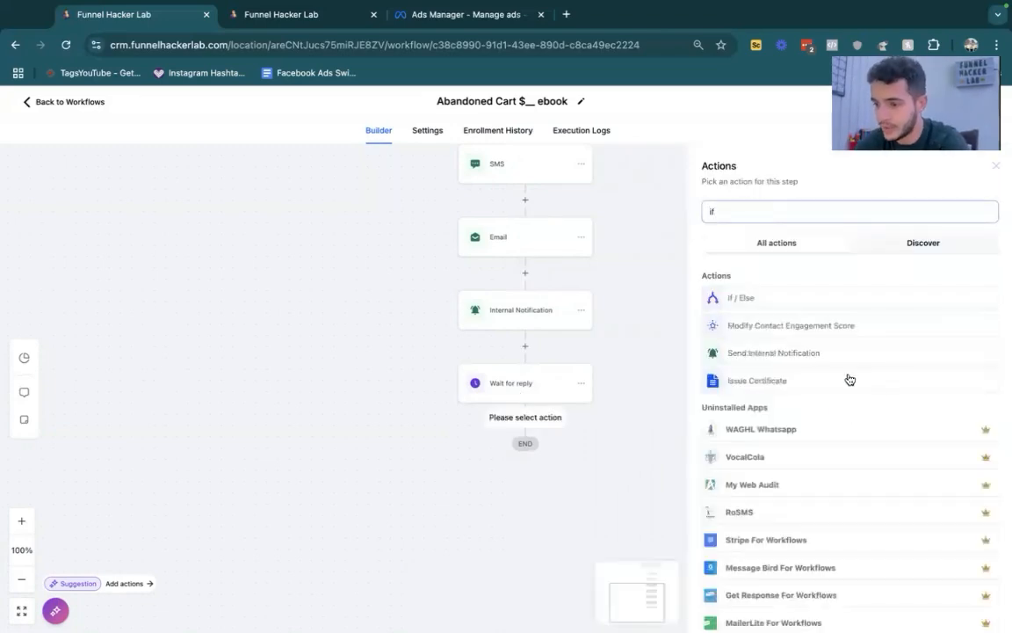
click(744, 296)
click(596, 372)
key(ctrl+a)
text(replied)
click(608, 419)
click(606, 525)
click(605, 470)
click(714, 427)
click(708, 446)
click(972, 612)
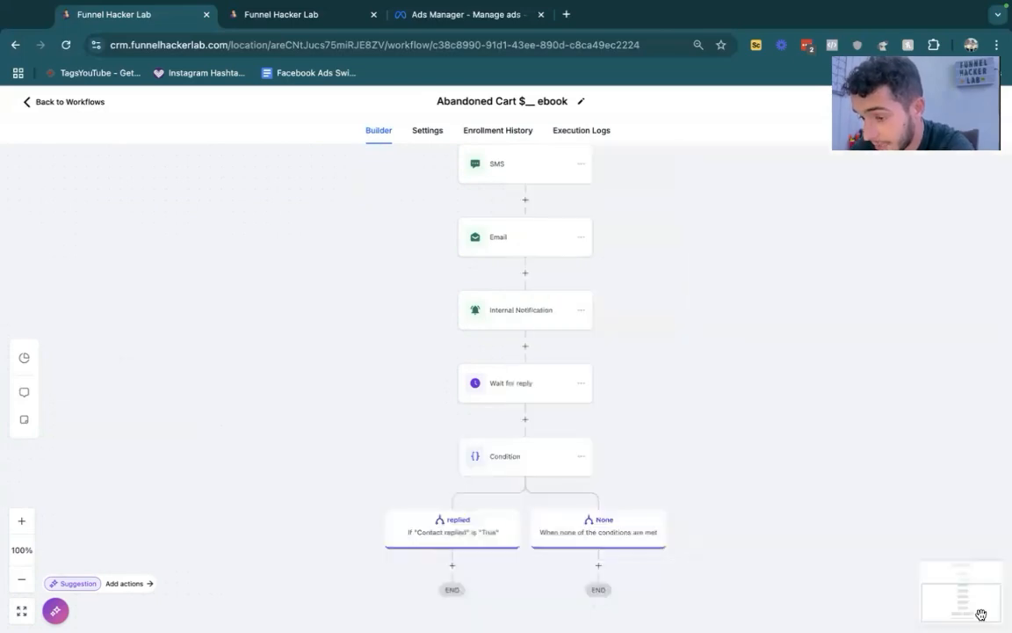
- Add a Send Internal Notification action under the replied branch, set to SMS with a Custom Number recipient, and enter the recipient's phone number
scroll(577, 426, down, 3)
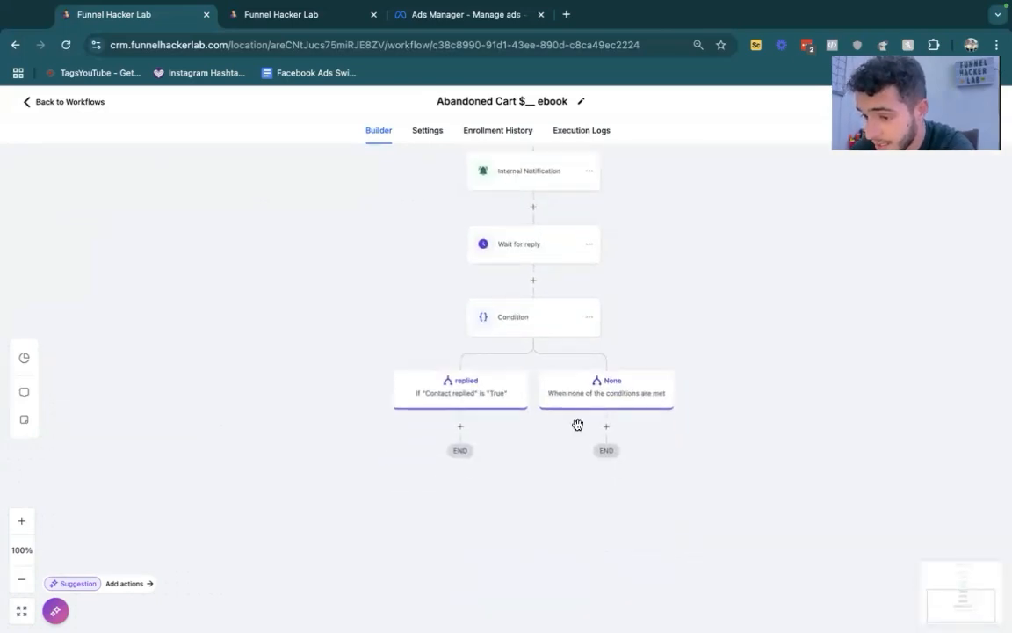
click(459, 426)
text(notif)
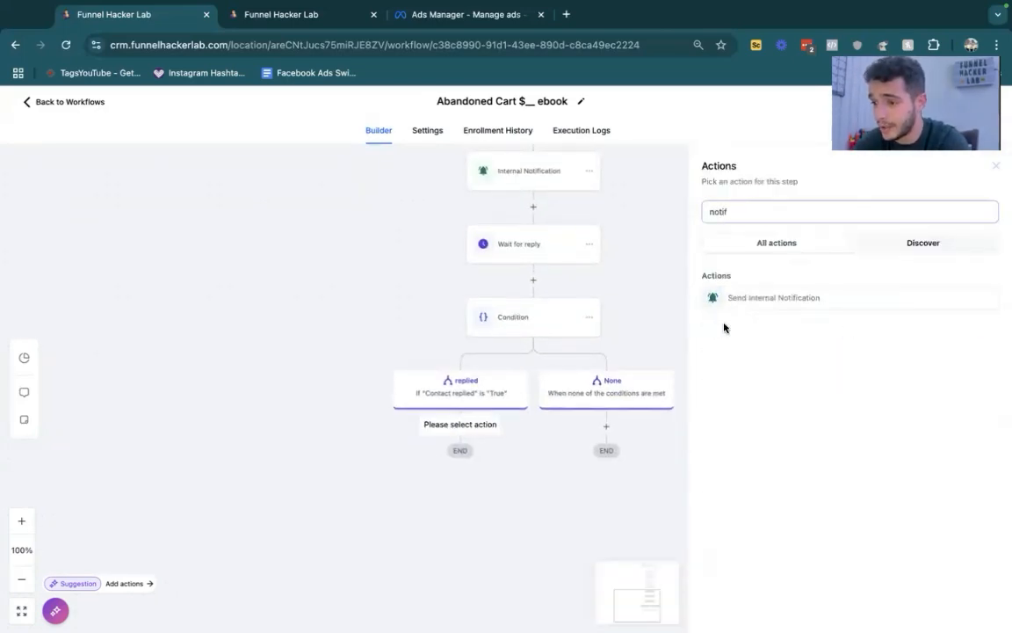
click(741, 296)
click(749, 288)
click(749, 349)
click(795, 331)
click(763, 397)
click(788, 373)
- Start the internal SMS message with the contact's full name placeholder followed by the text: replied by saying "
click(759, 554)
click(715, 467)
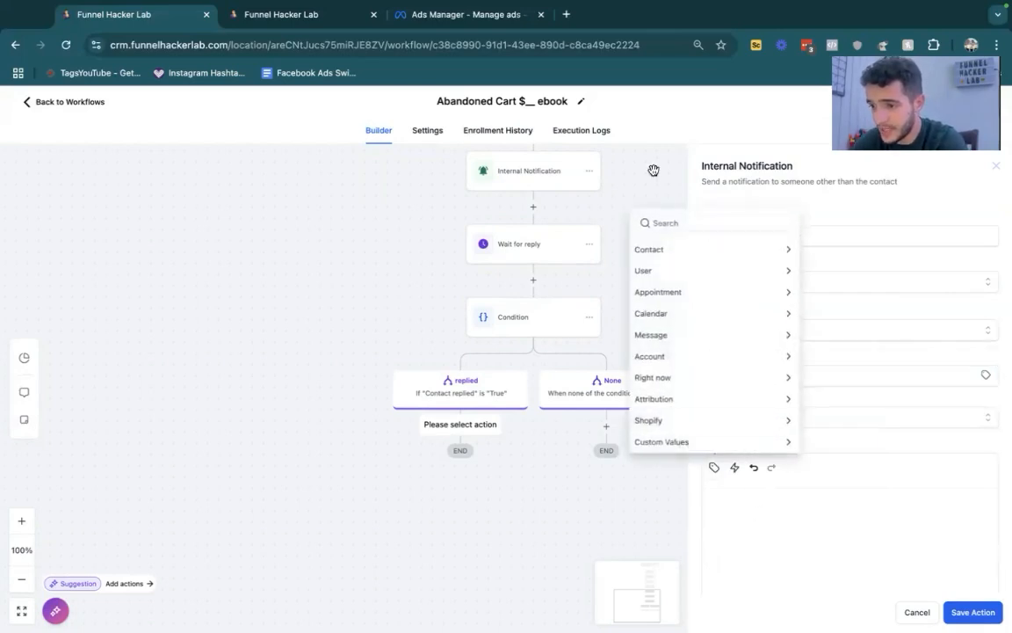
click(660, 248)
click(666, 233)
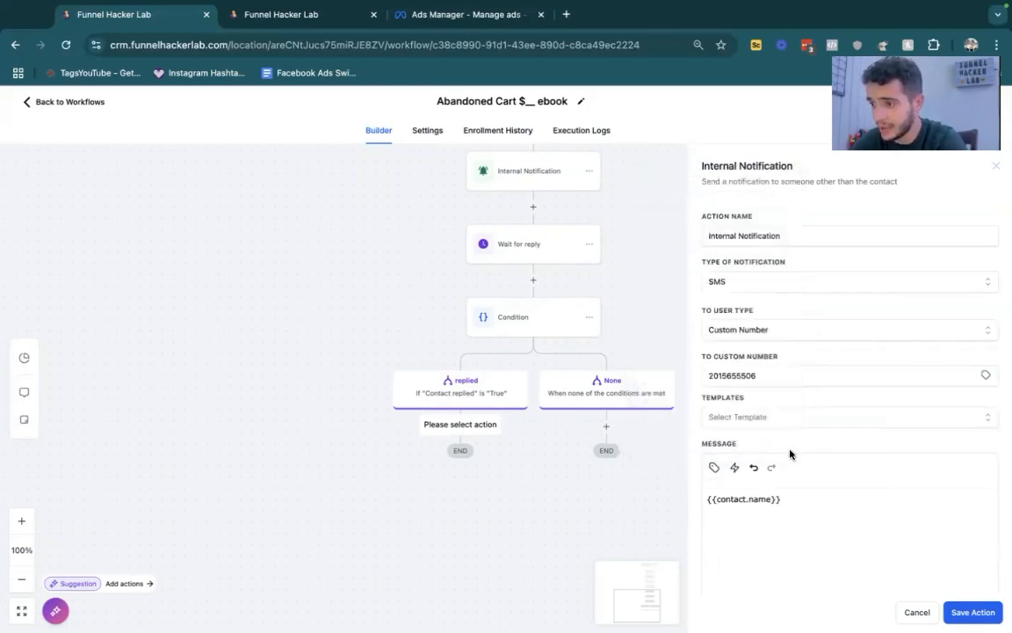
text(repl)
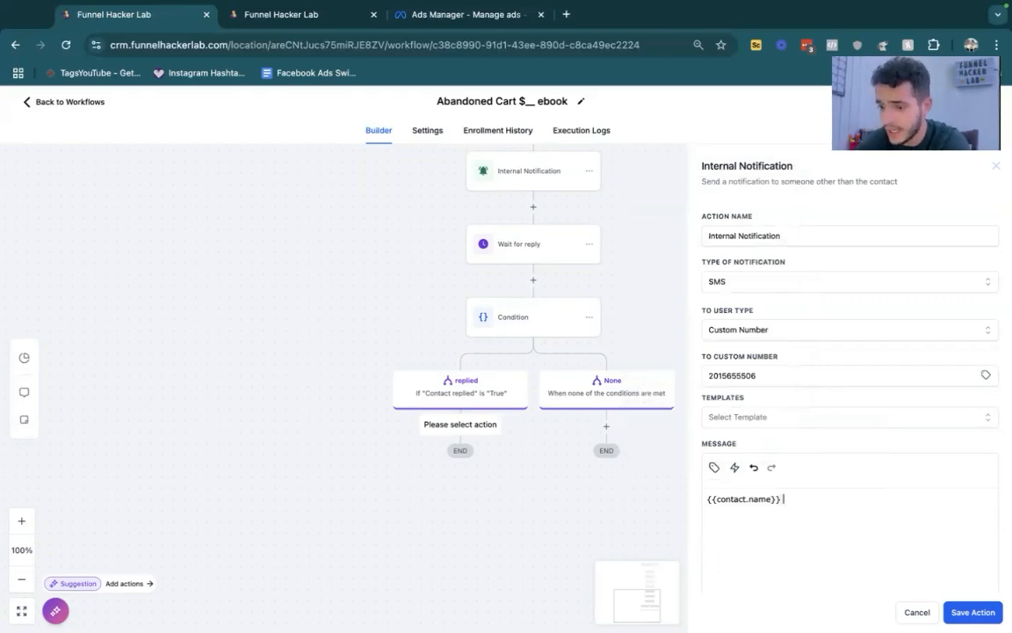
text(ie)
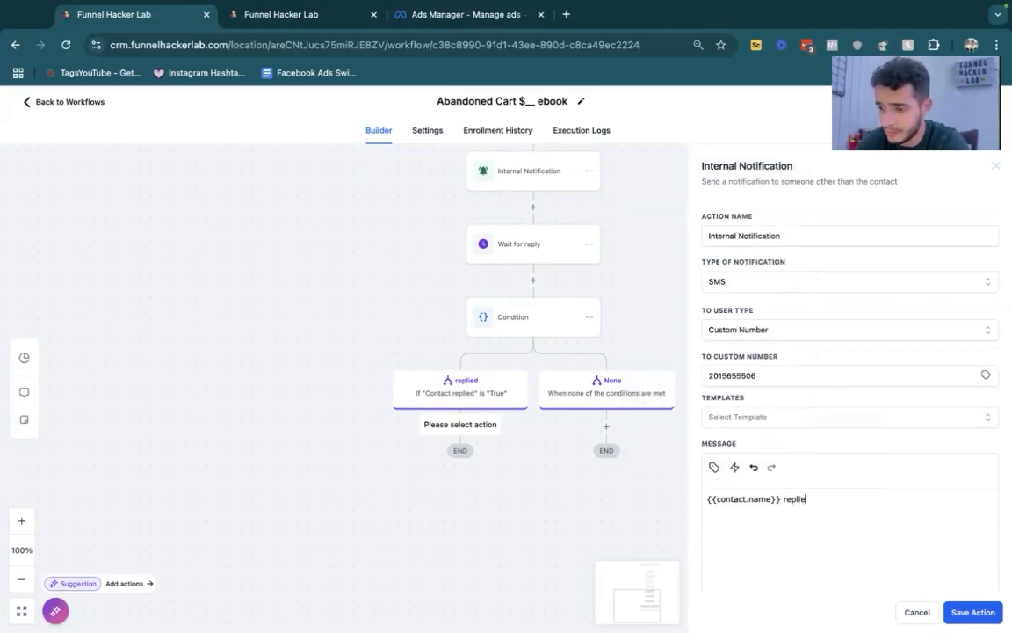
text(d by saying ")
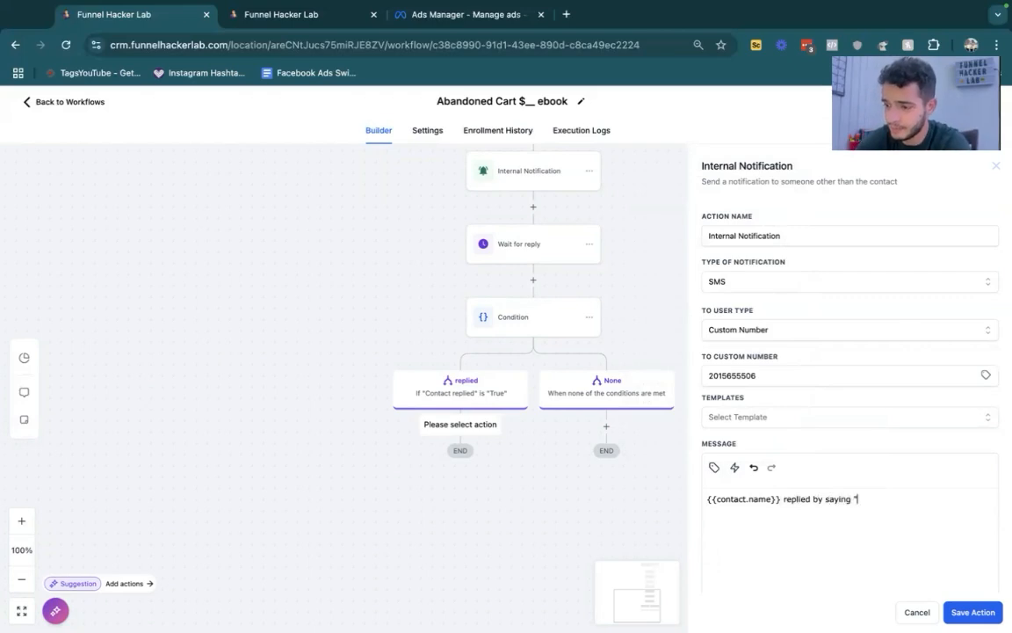
- Insert the message body placeholder with a closing quotation mark in the internal SMS, save the notification action and check it
click(714, 469)
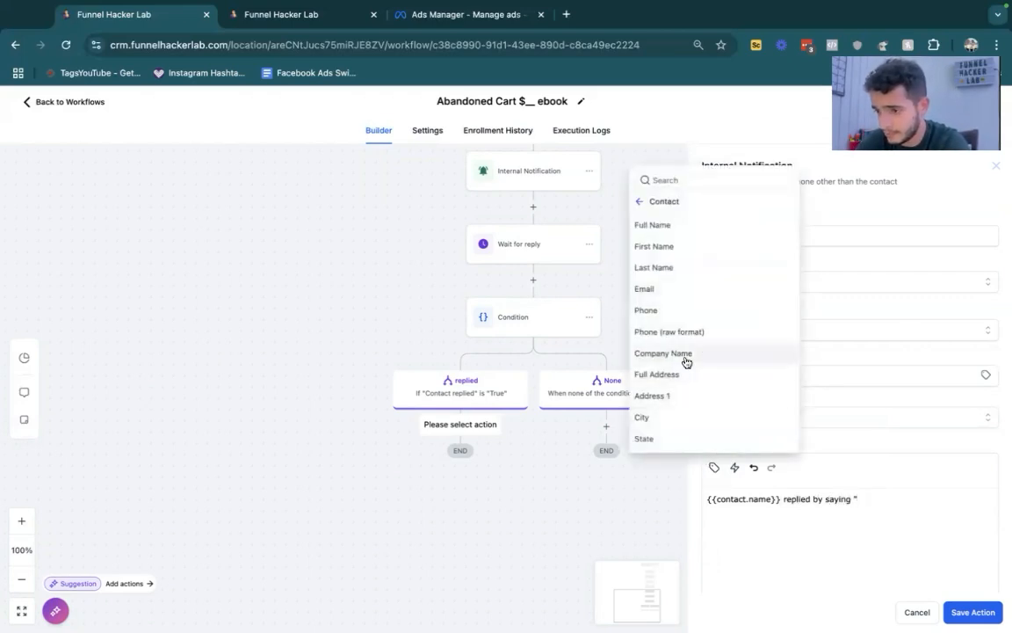
click(640, 201)
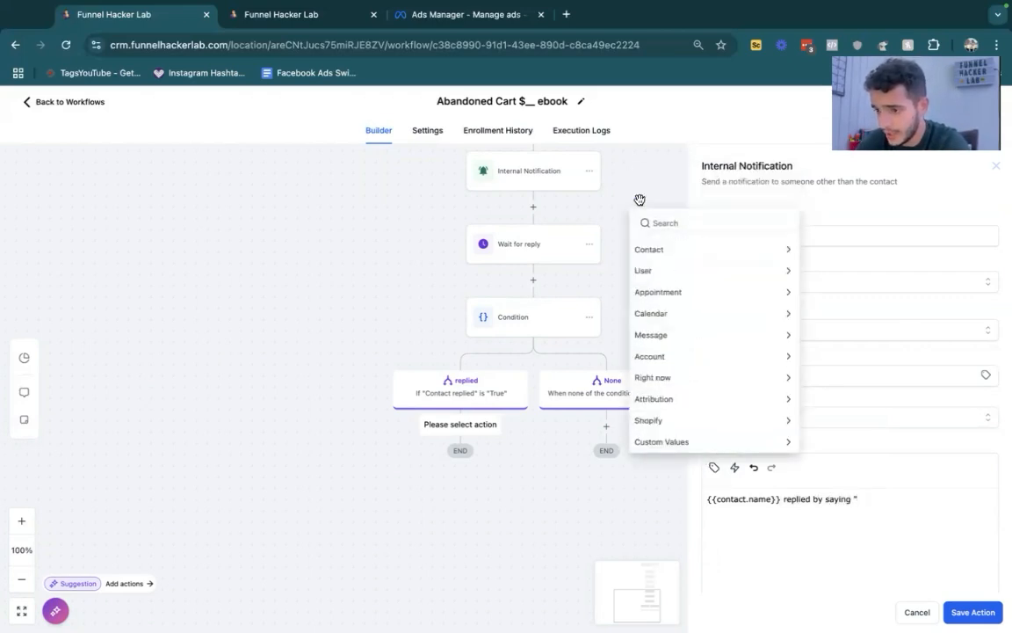
click(682, 335)
click(700, 402)
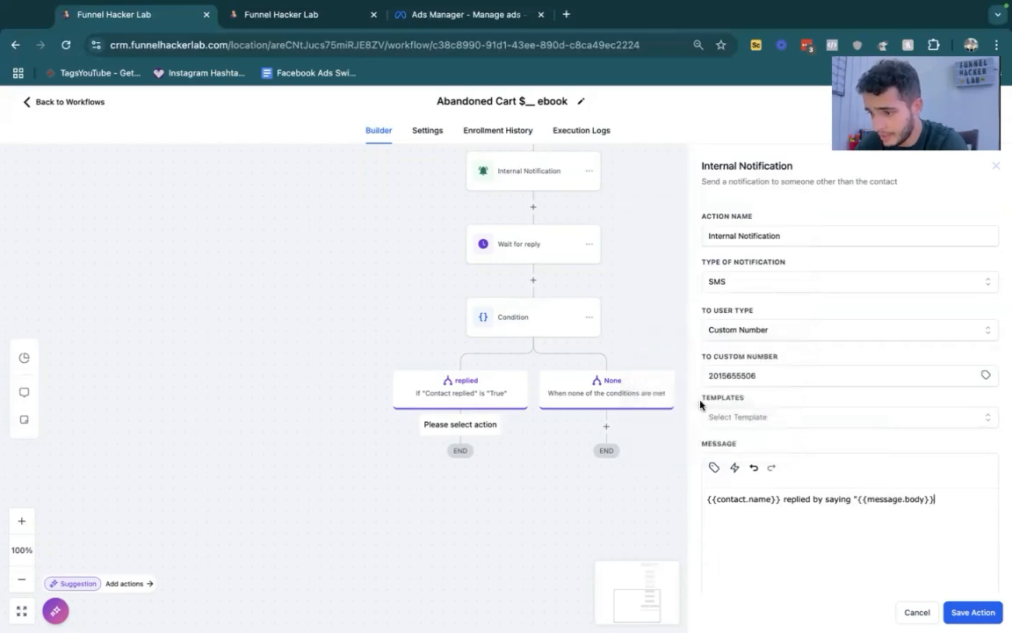
text(")
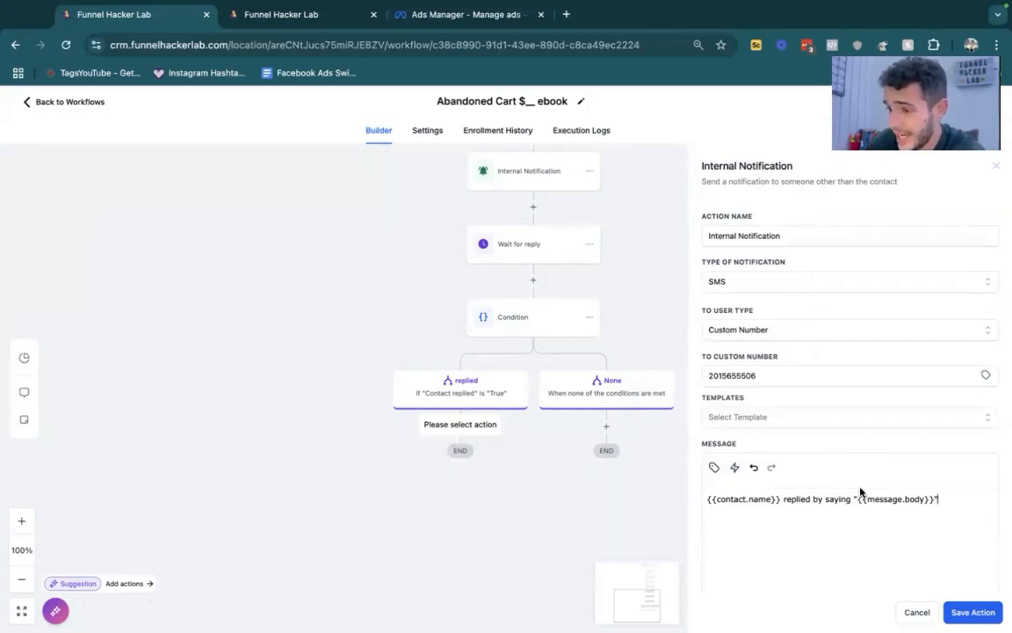
click(970, 610)
click(433, 472)
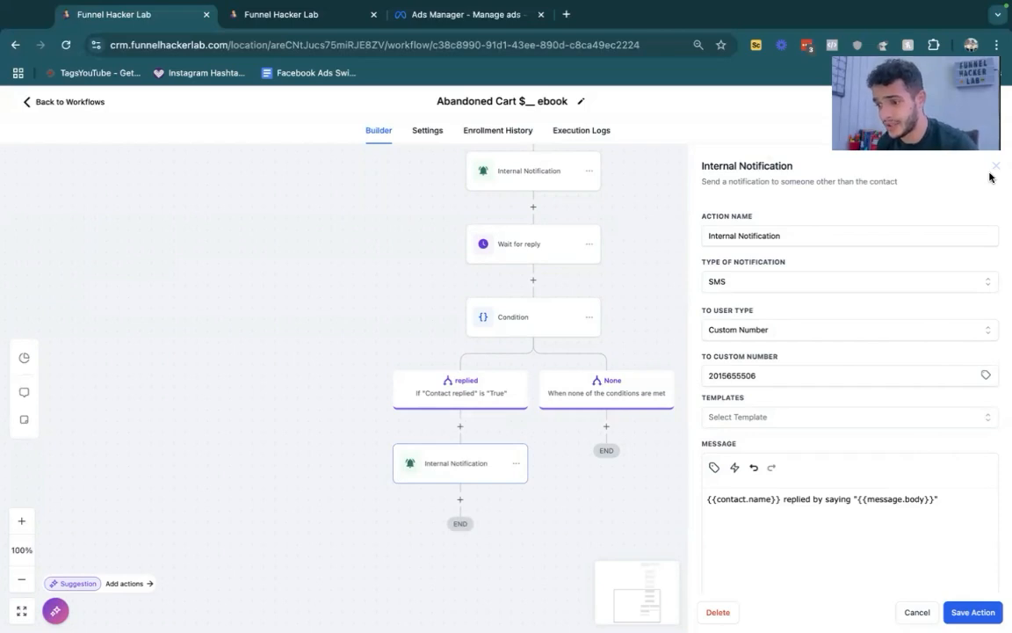
click(996, 166)
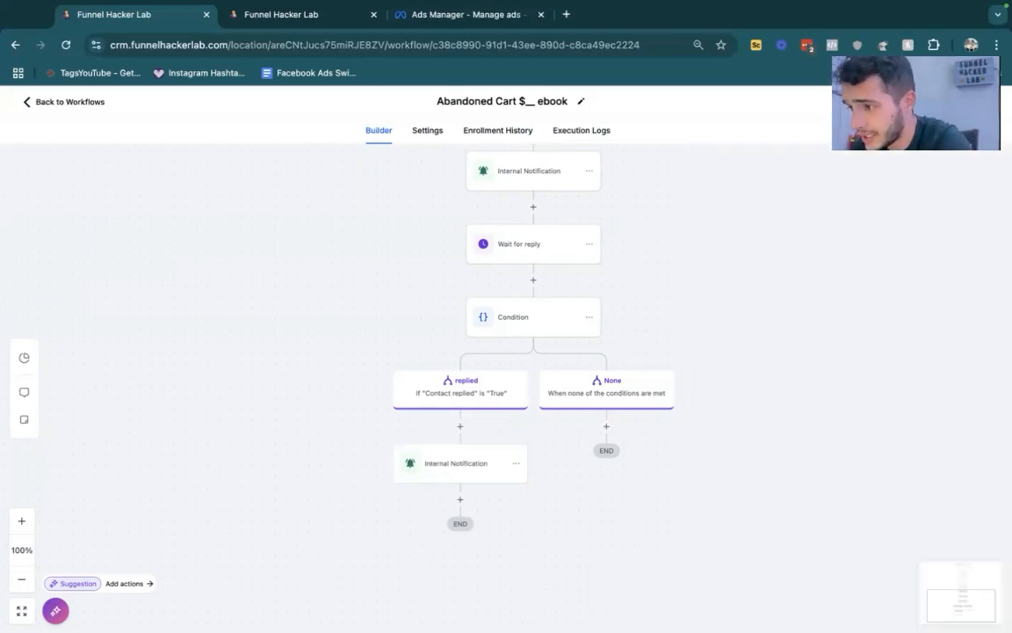
- Leave the ebook abandoned cart workflow, discarding its unsaved changes, and open the Lead Workflows folder
click(66, 105)
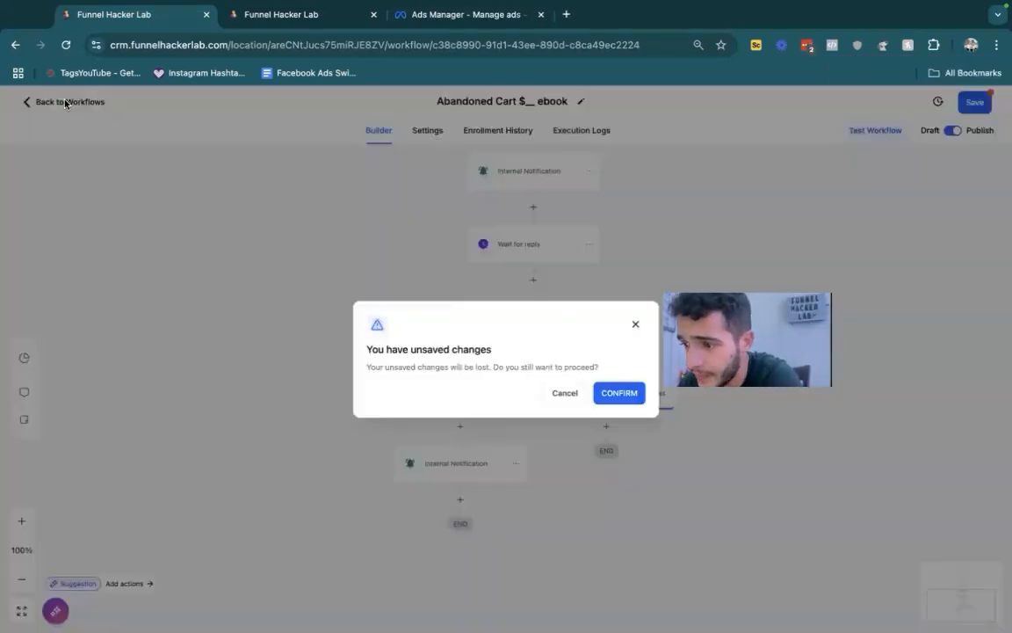
click(620, 393)
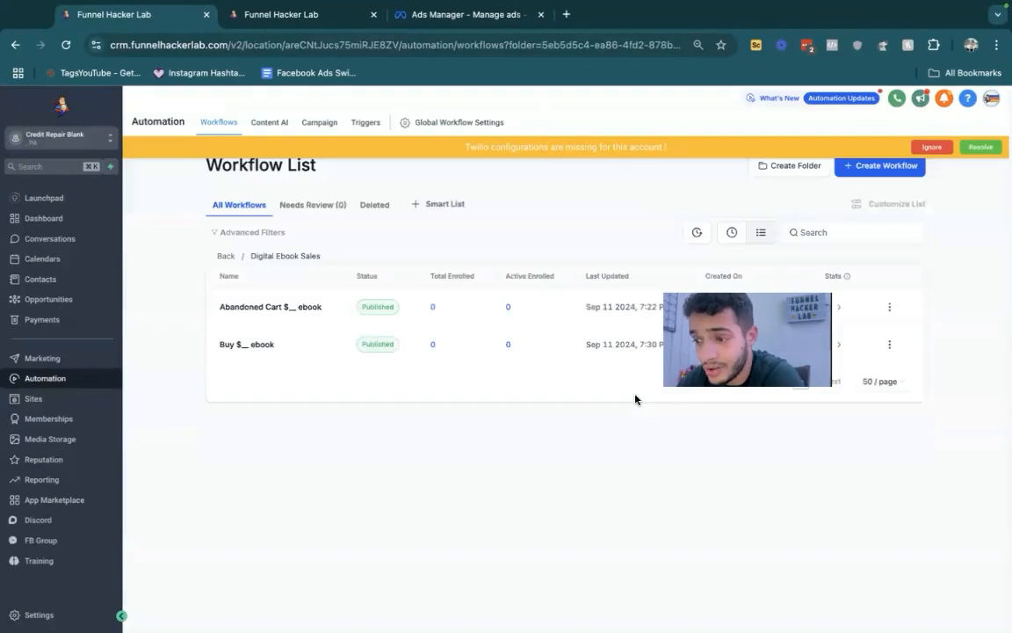
click(226, 256)
click(226, 256)
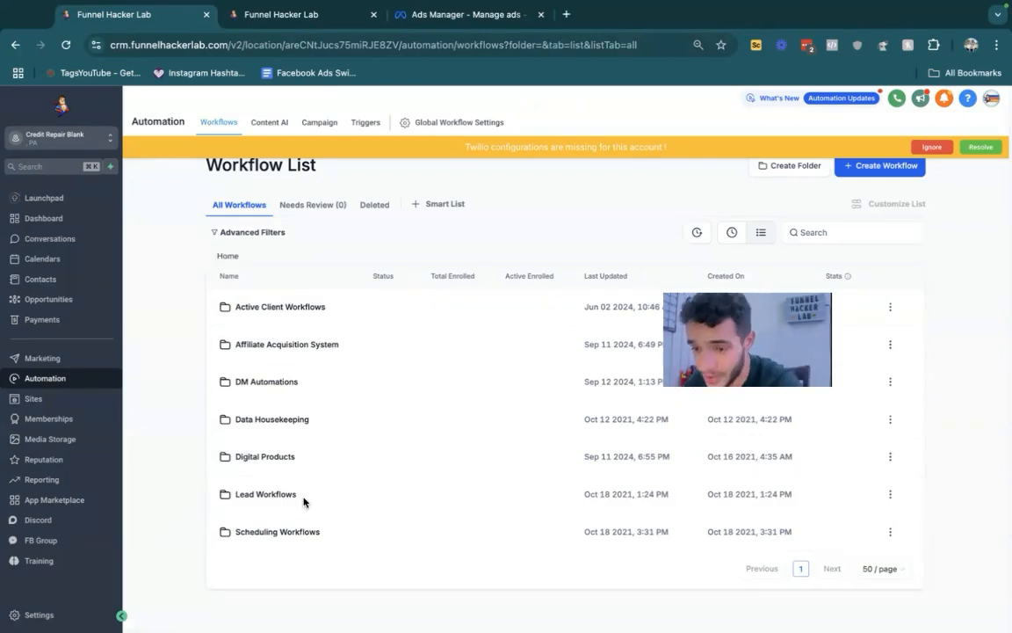
click(264, 494)
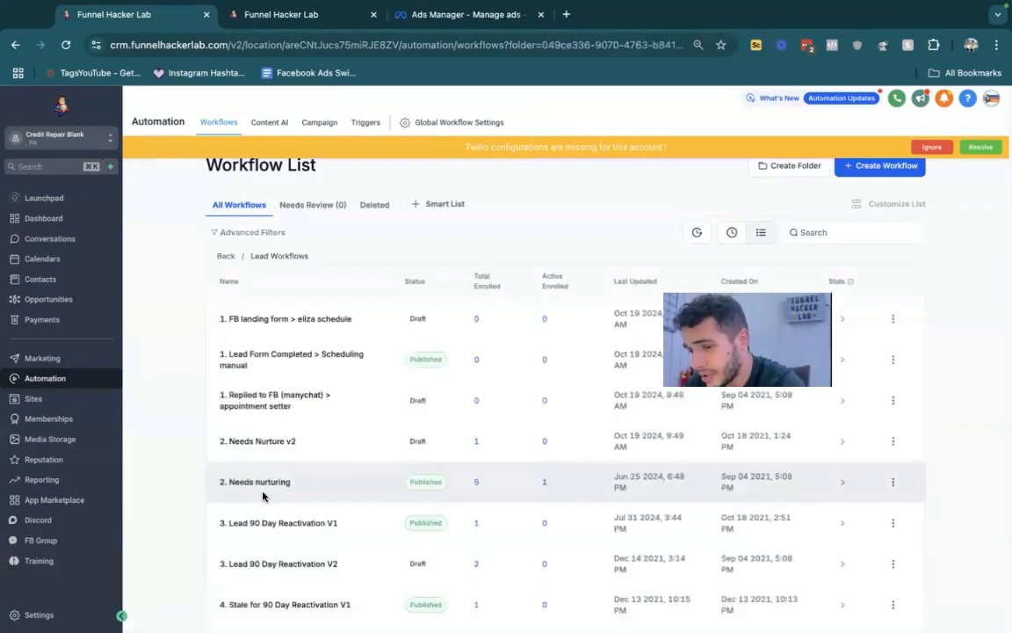
- Look through the Lead Workflows list and briefly view the "1. FB landing form > eliza schedule" workflow
scroll(262, 496, down, 2)
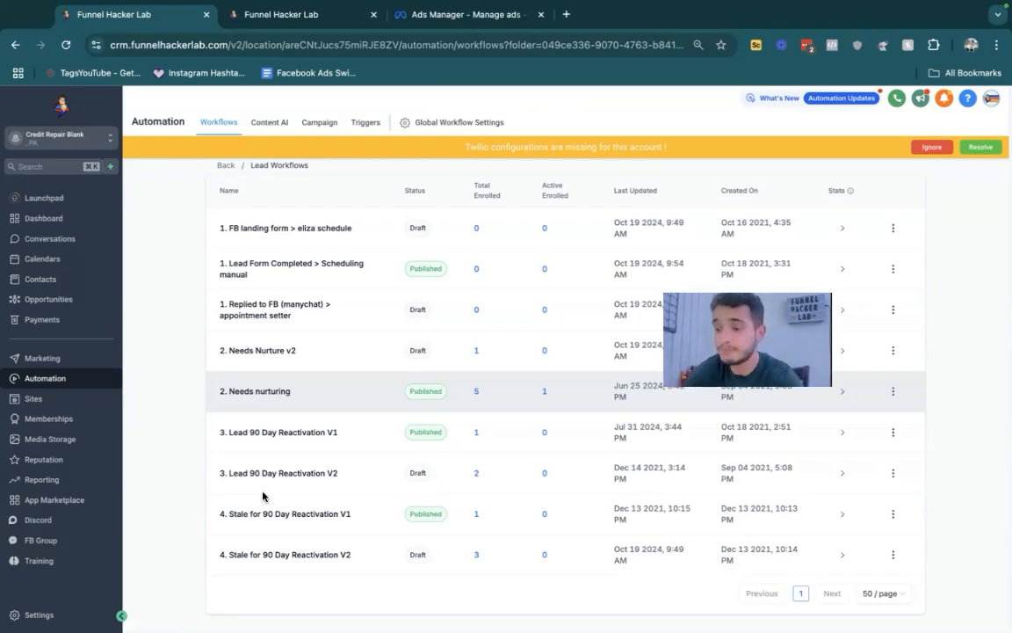
click(965, 143)
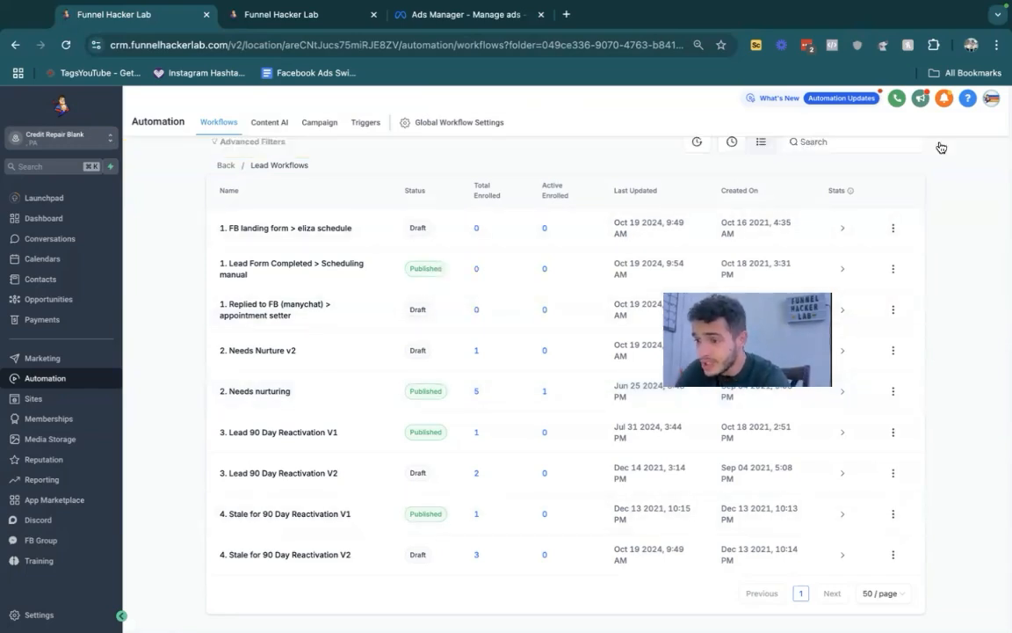
click(263, 230)
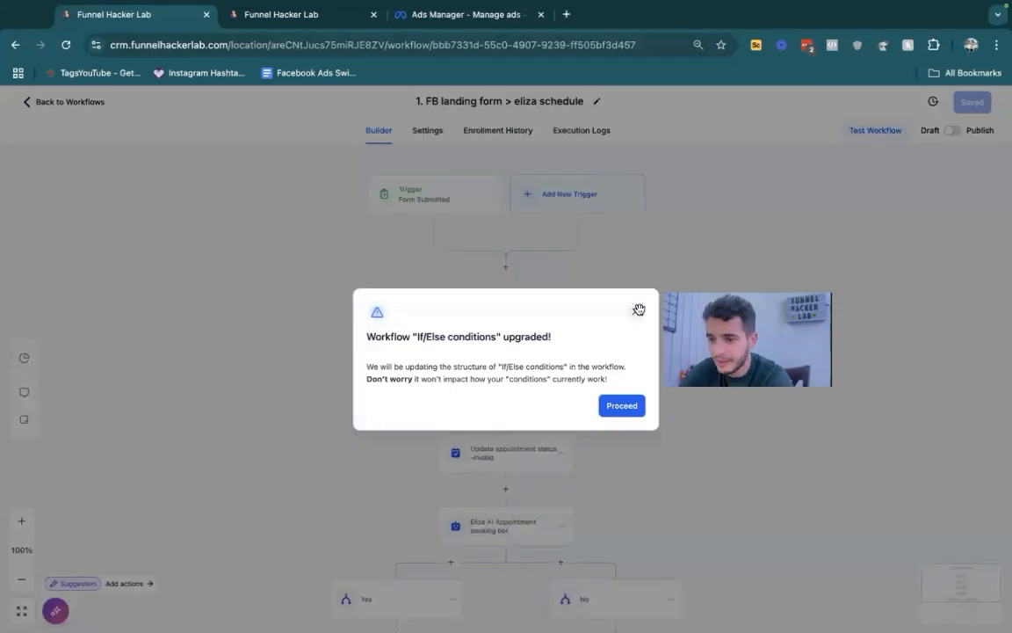
click(636, 311)
click(87, 100)
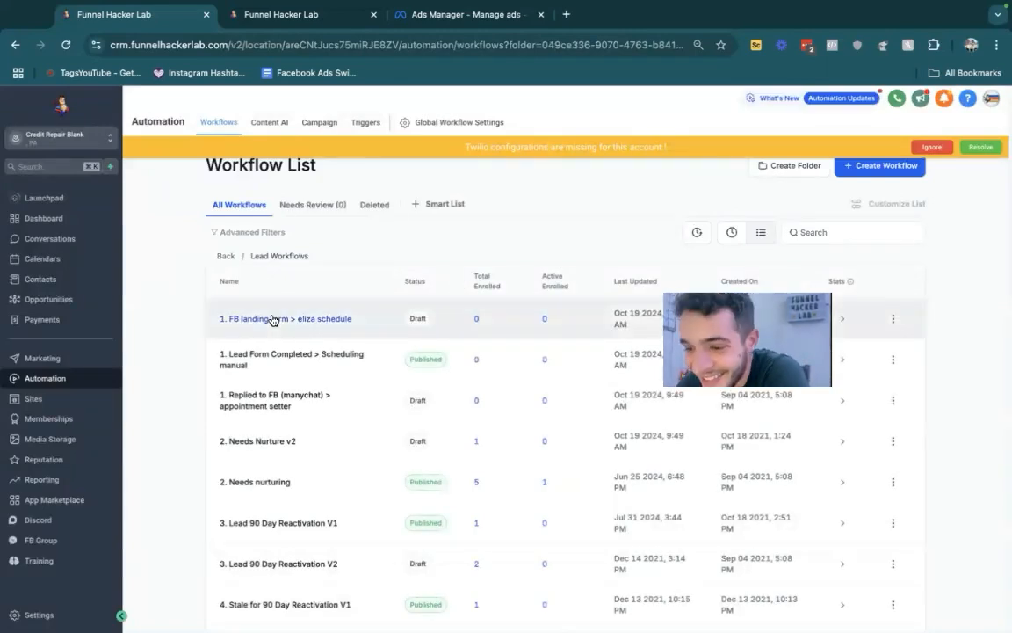
- Open the "1. Lead Form Completed > Scheduling manual" workflow and inspect its TikTok, Facebook lead form and Form Submitted triggers
click(223, 364)
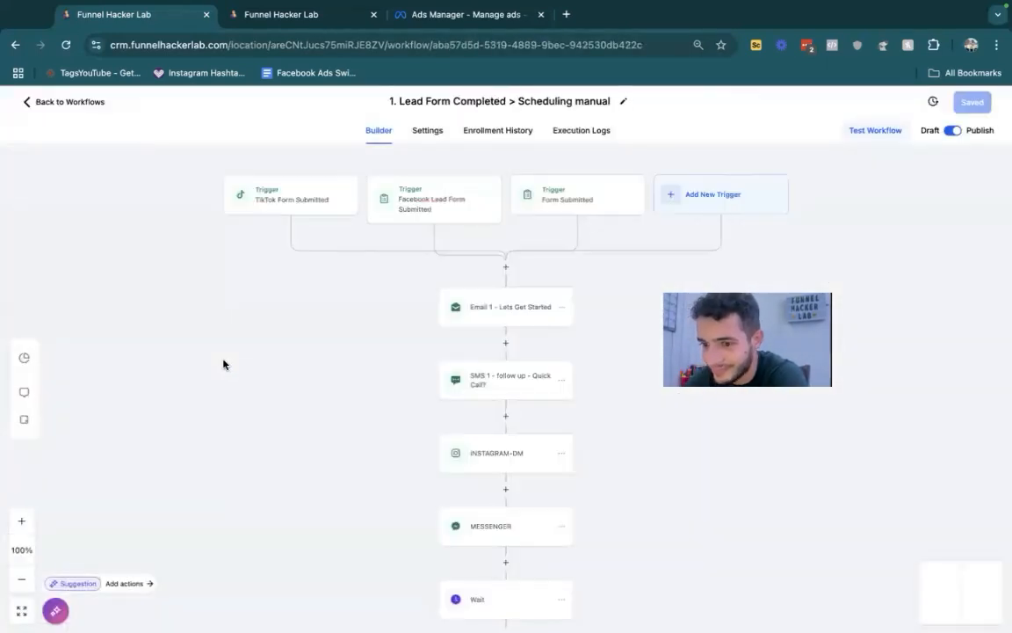
click(310, 201)
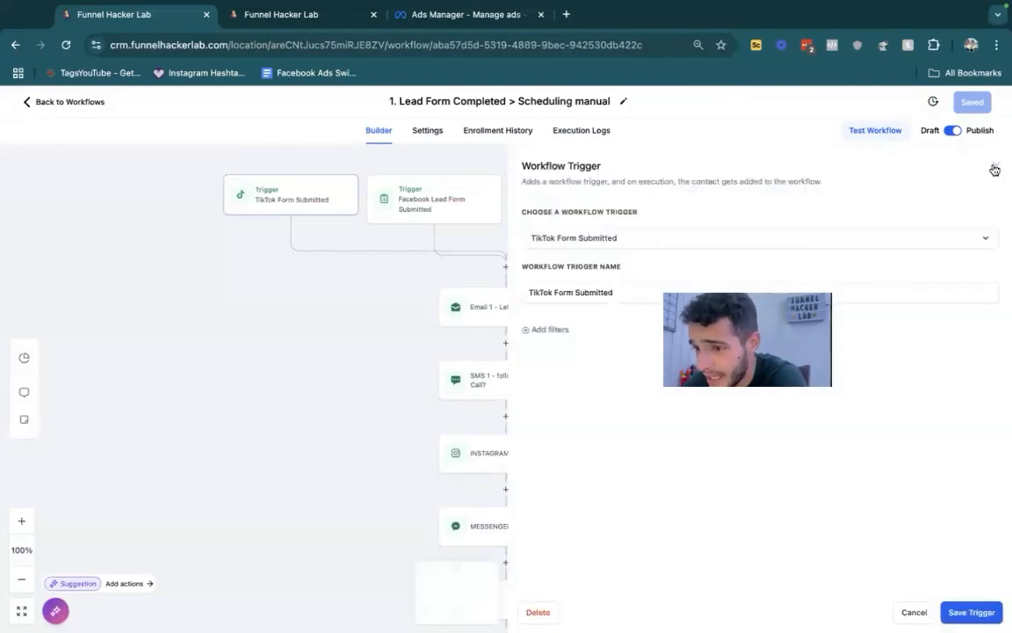
click(994, 166)
click(452, 210)
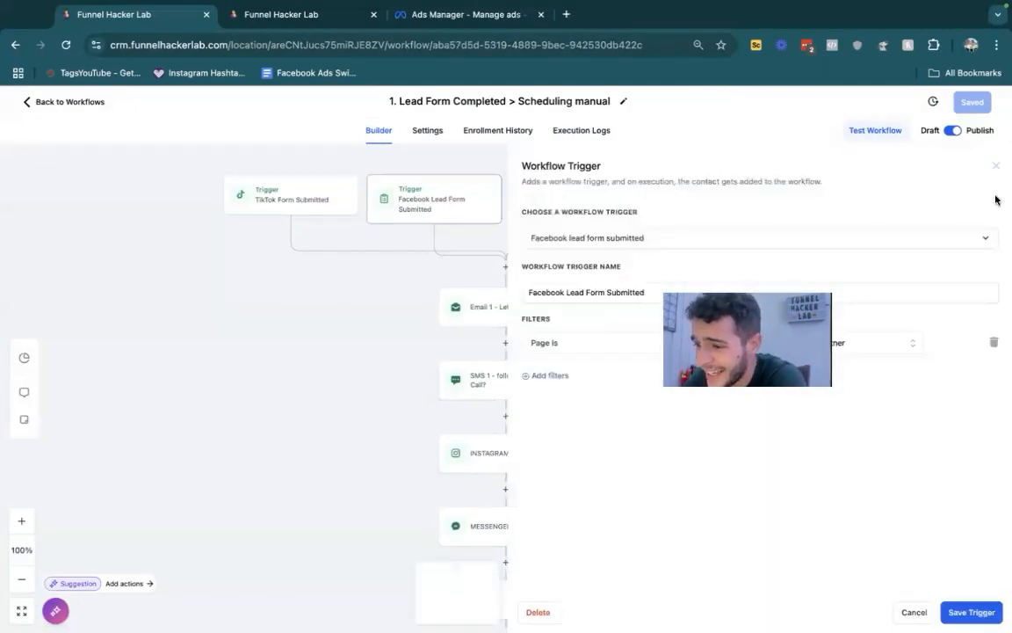
click(991, 167)
click(578, 202)
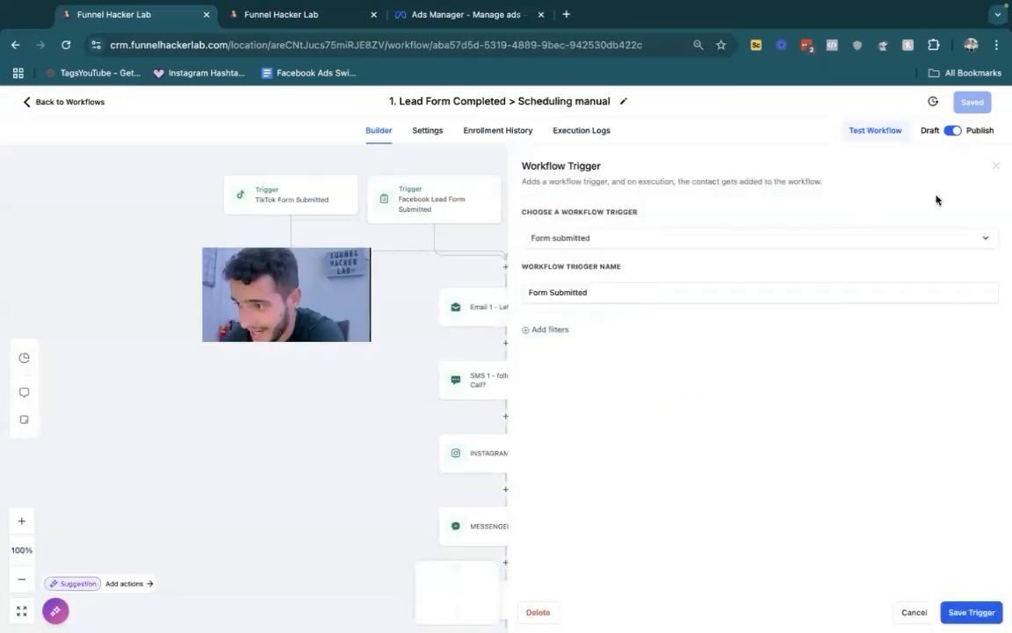
click(994, 164)
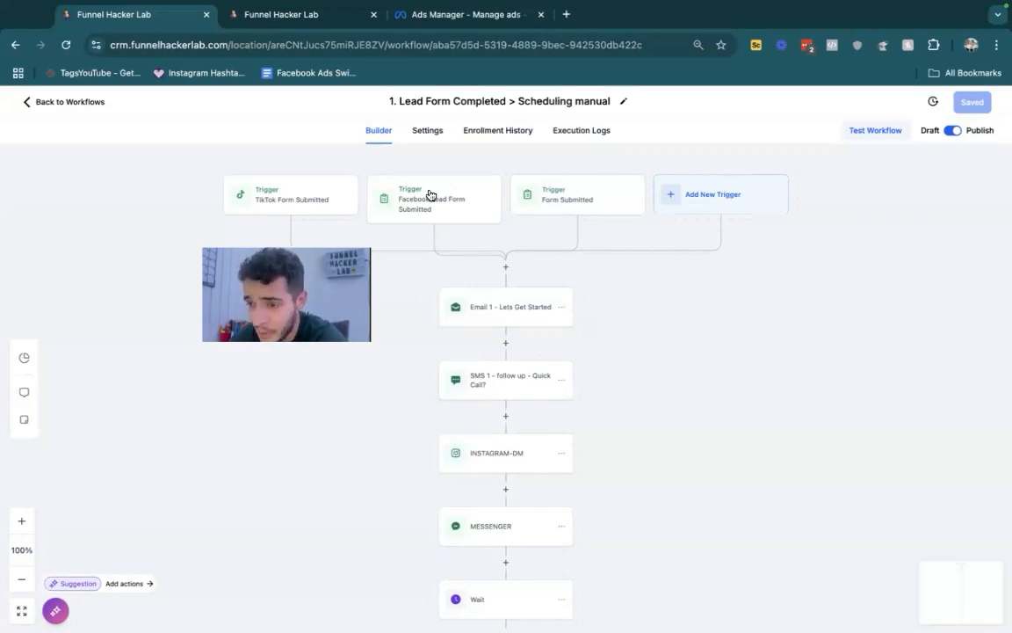
- Review the subject and full message of the "Email 1 - Lets Get Started" action
click(515, 306)
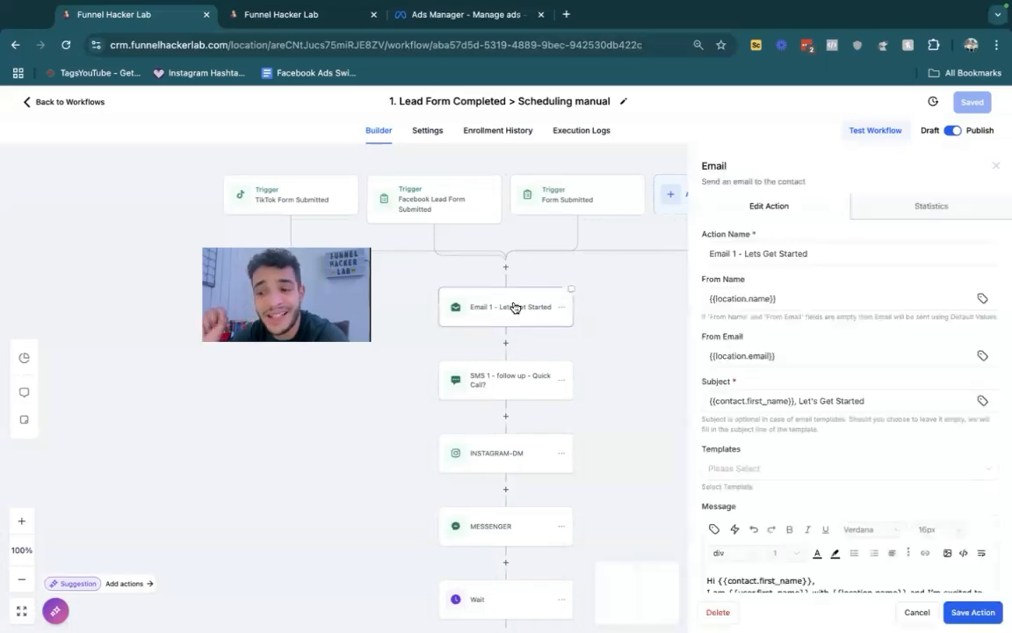
click(861, 400)
scroll(861, 401, down, 3)
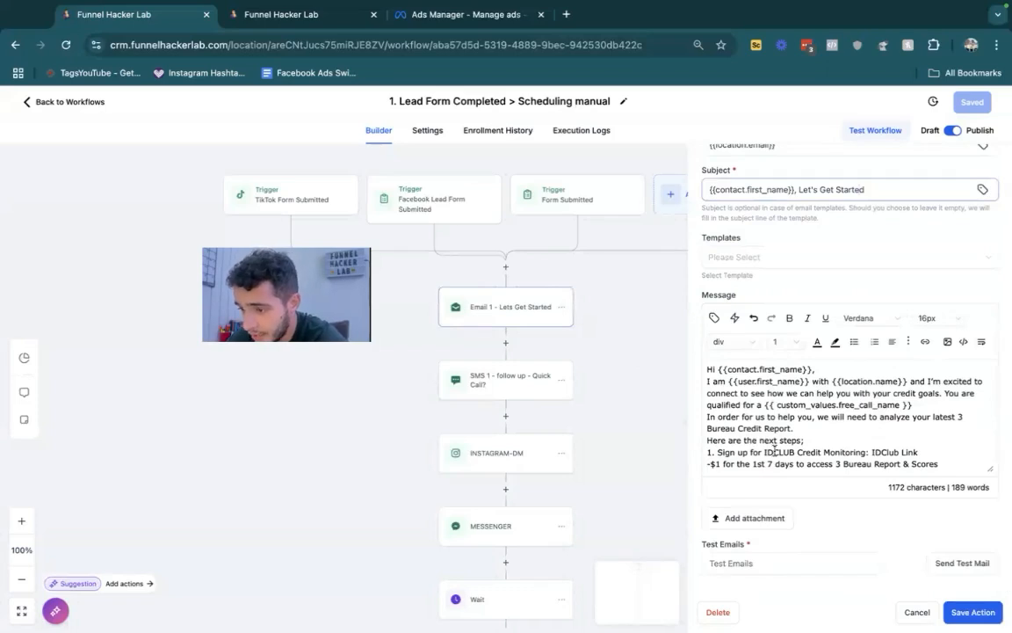
scroll(766, 444, down, 2)
scroll(774, 380, down, 3)
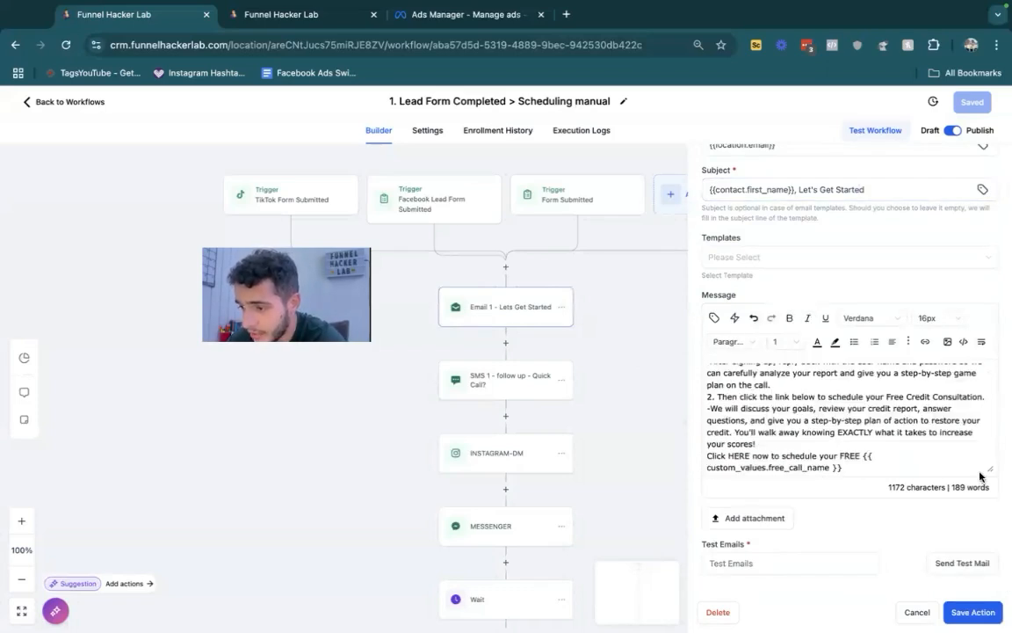
drag(747, 404, 872, 456)
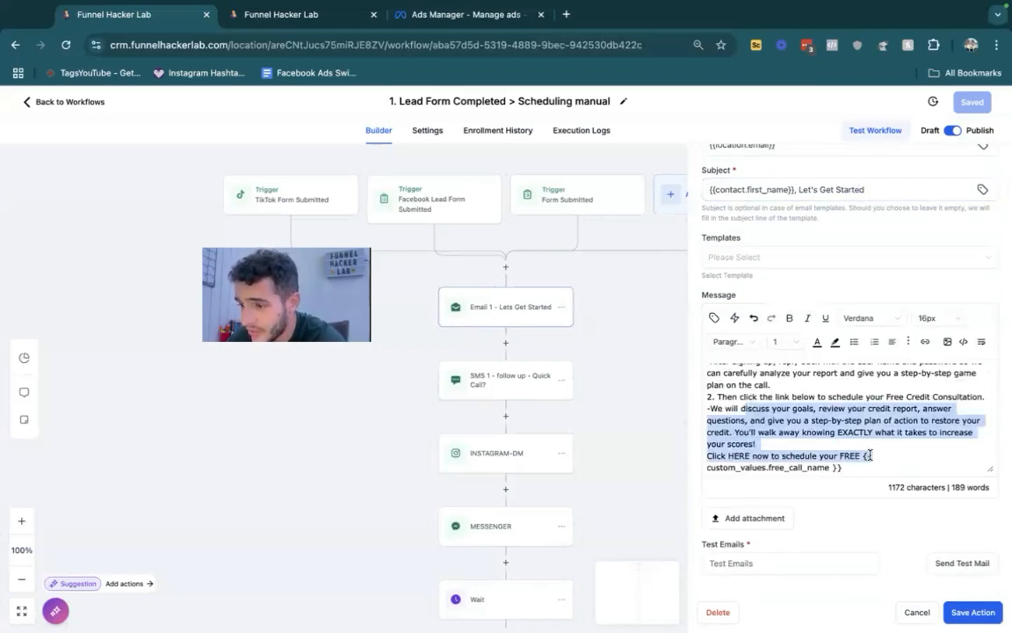
scroll(871, 455, down, 1)
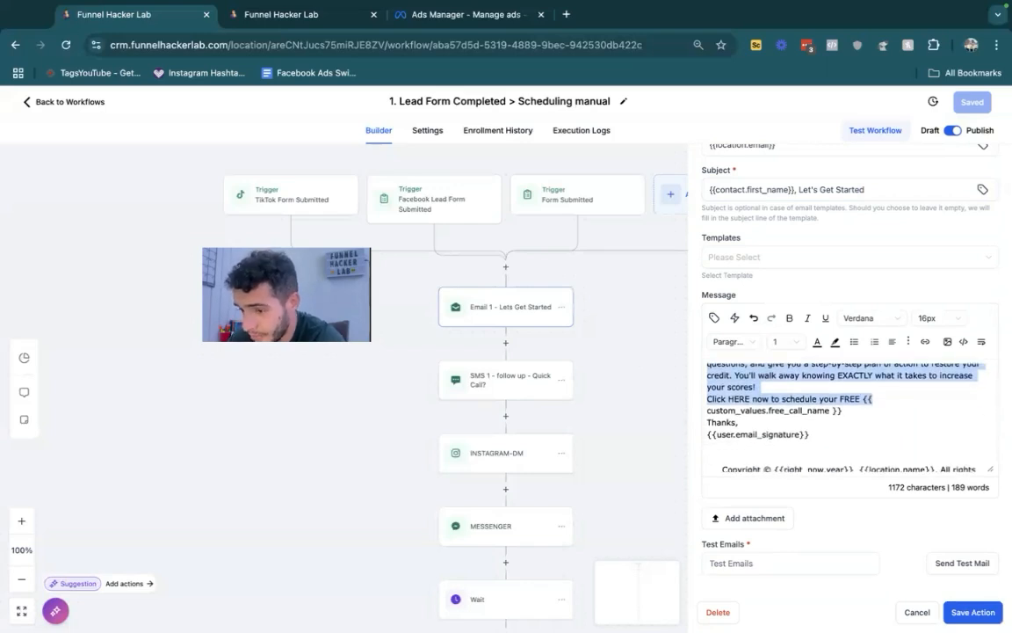
click(661, 465)
- Review the messages of the "SMS 1 - follow up - Quick Call?", first INSTAGRAM-DM and first MESSENGER actions
click(488, 388)
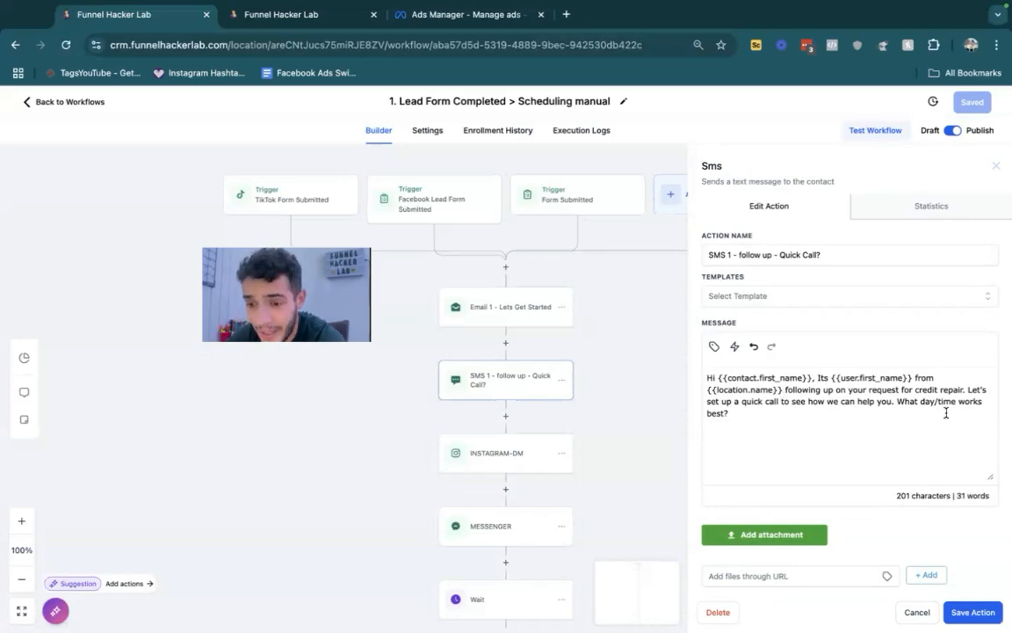
click(490, 452)
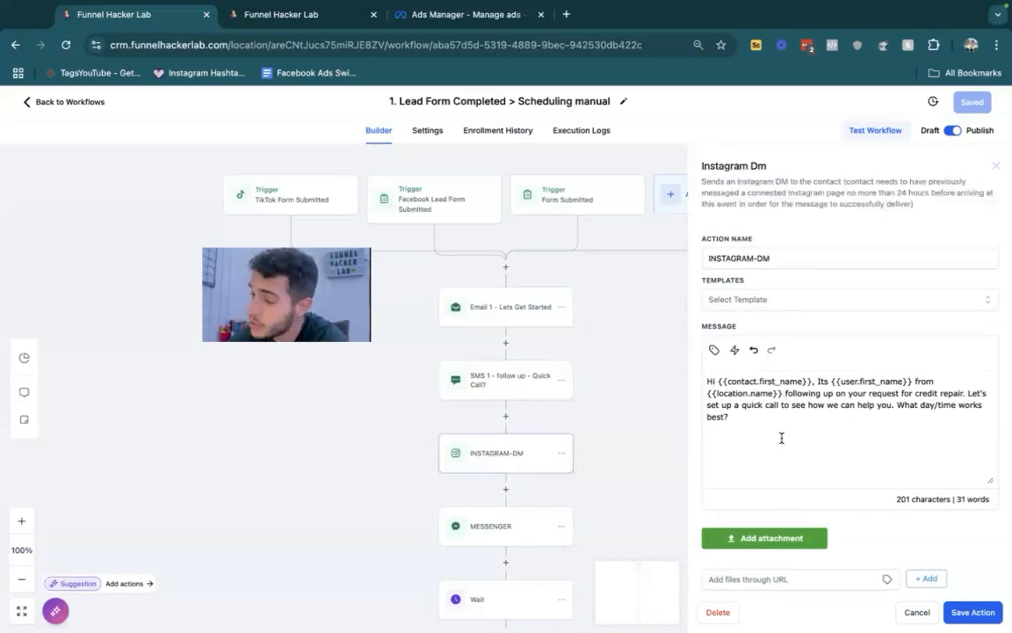
click(516, 523)
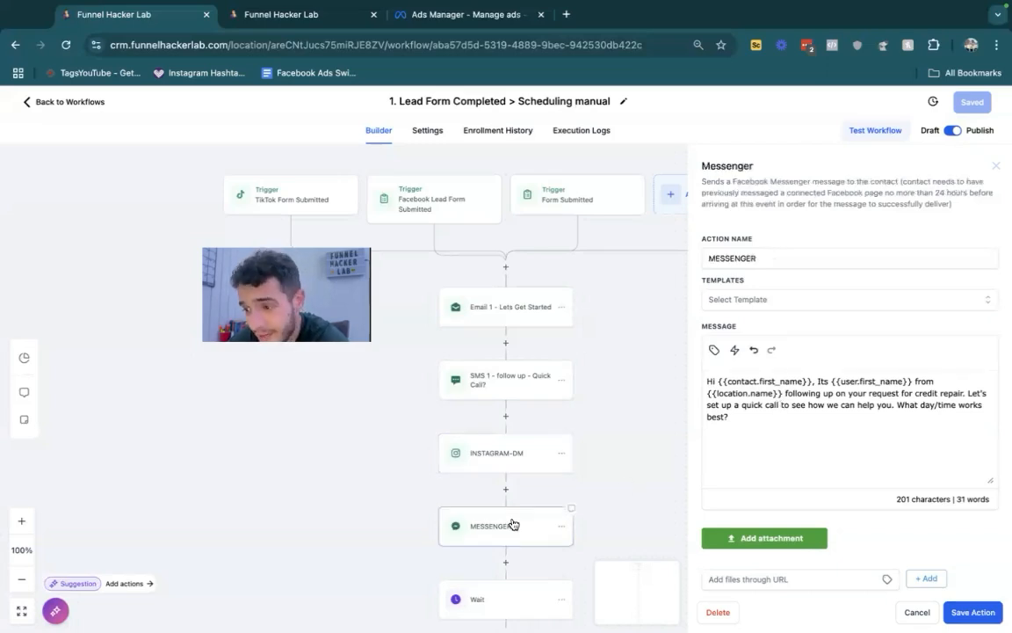
click(925, 613)
- Add a Wait action after the final INSTAGRAM-DM at the workflow's end and set it to wait for Contact Reply
scroll(617, 481, down, 15)
scroll(617, 482, down, 10)
scroll(617, 482, up, 5)
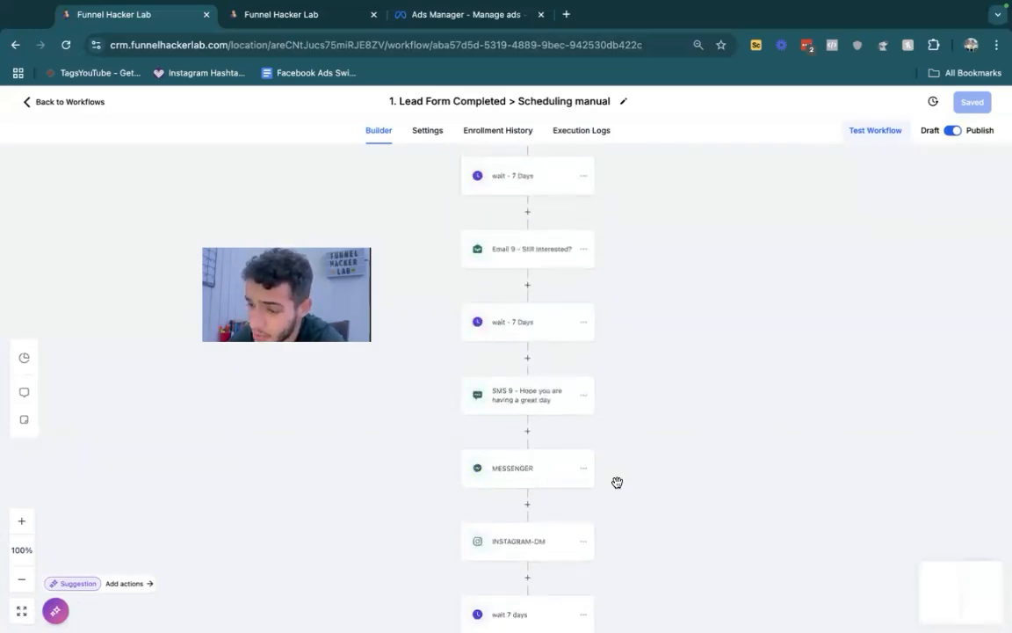
scroll(617, 482, down, 2)
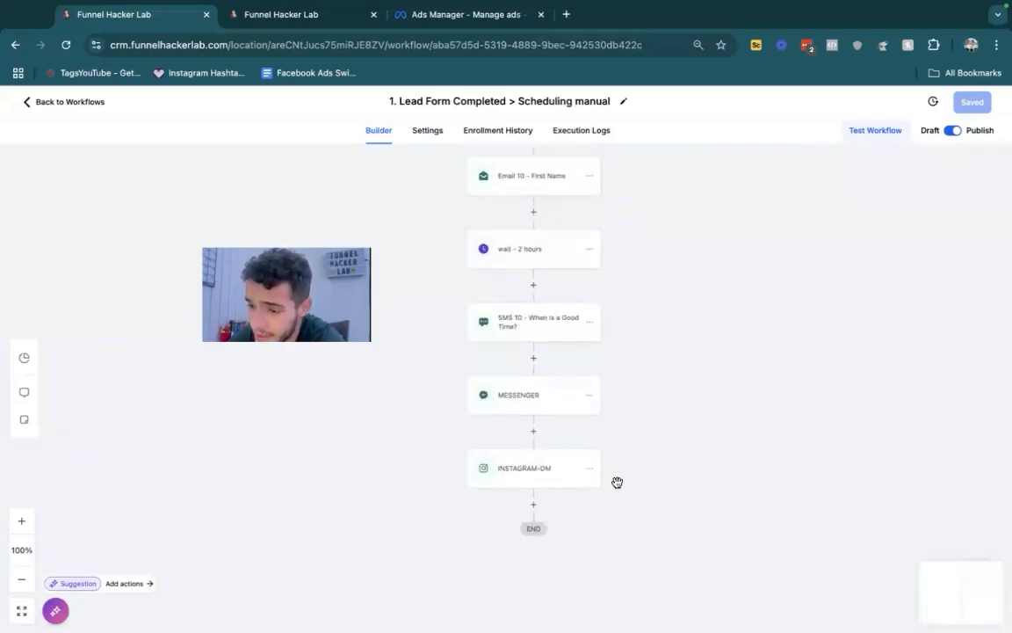
click(534, 504)
text(wait)
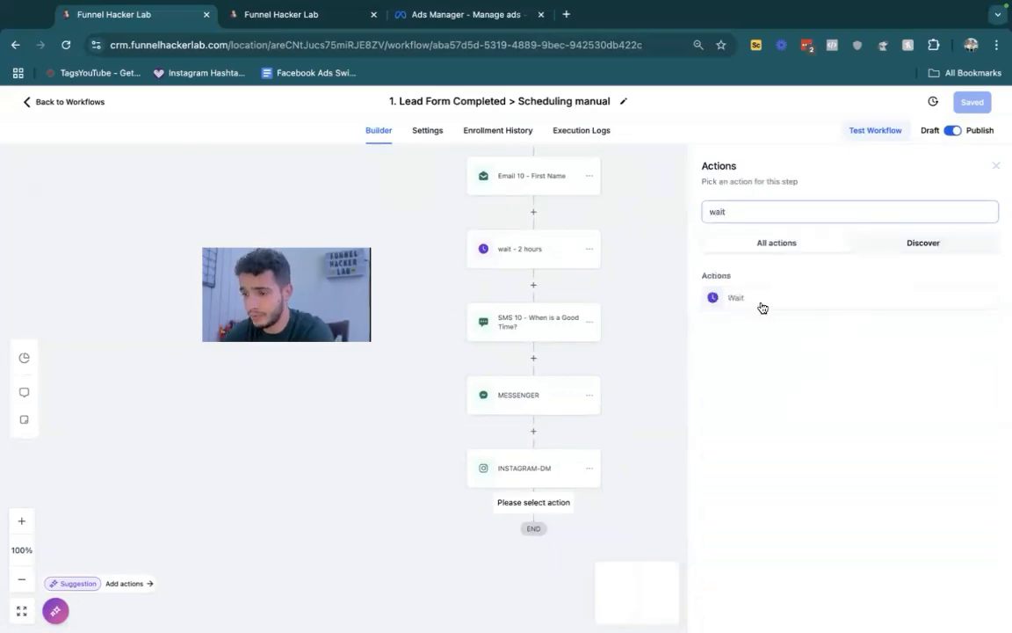
click(759, 299)
click(599, 293)
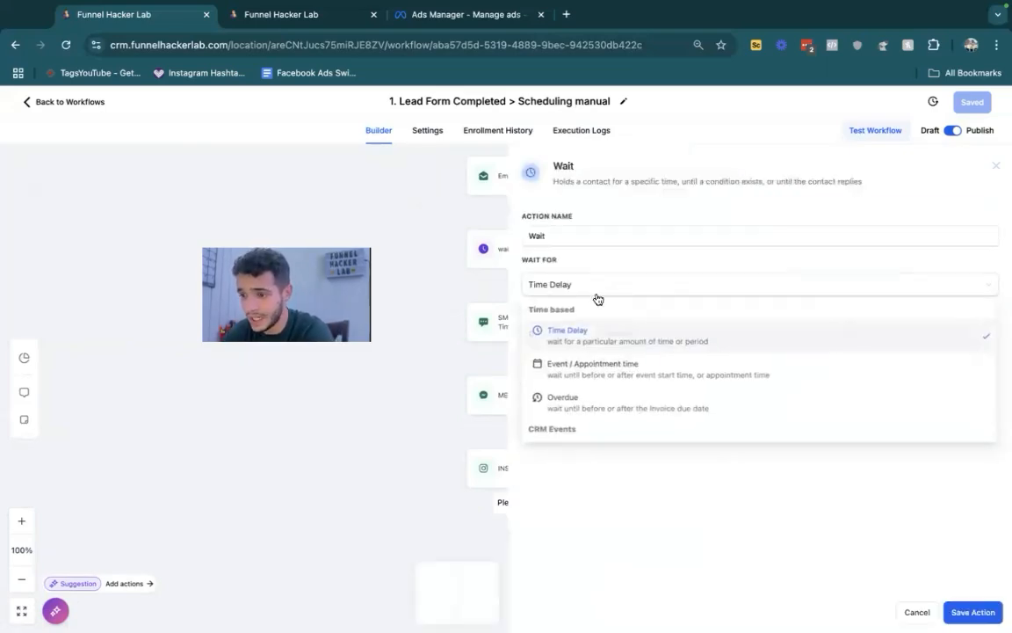
scroll(598, 373, down, 3)
click(593, 391)
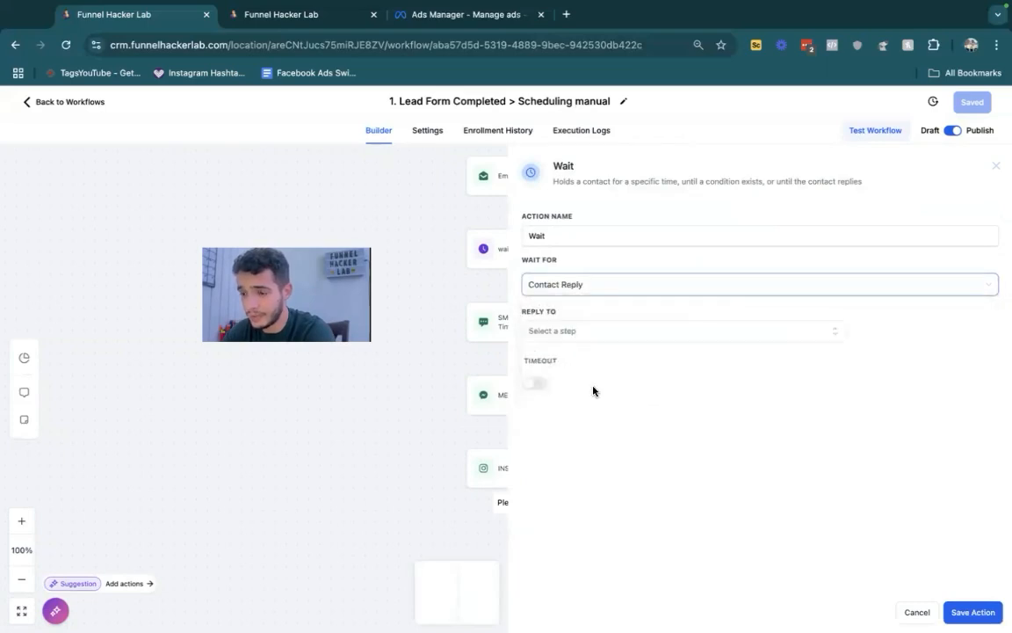
- Set the wait's reply sources to Email 1, SMS 1, the first INSTAGRAM-DM and MESSENGER, Email 2 and a later MESSENGER, and save the action
click(578, 334)
click(577, 398)
click(573, 422)
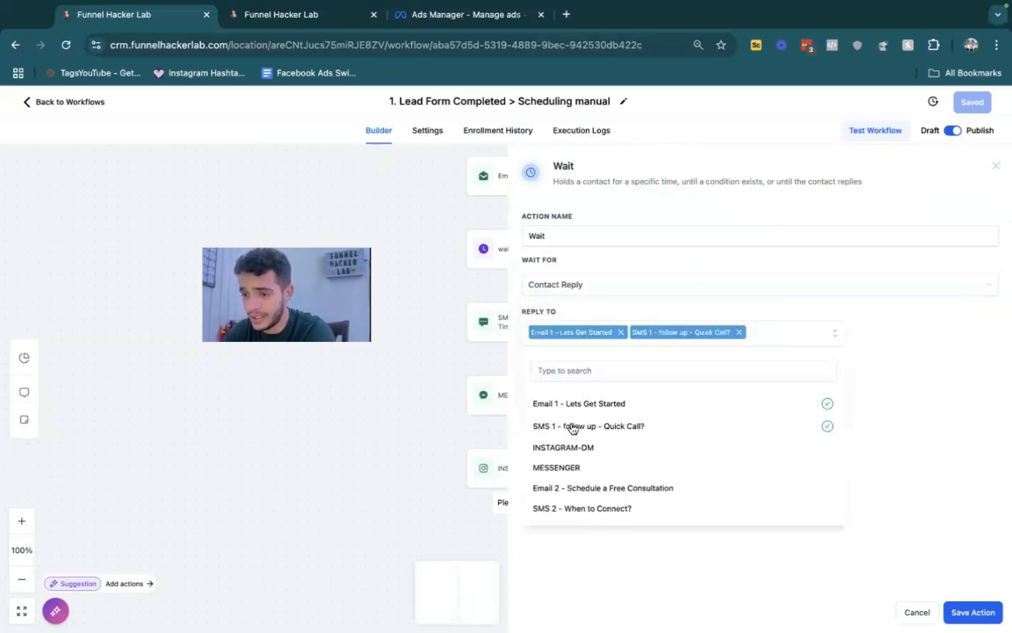
click(574, 446)
click(567, 467)
click(559, 510)
scroll(559, 511, down, 10)
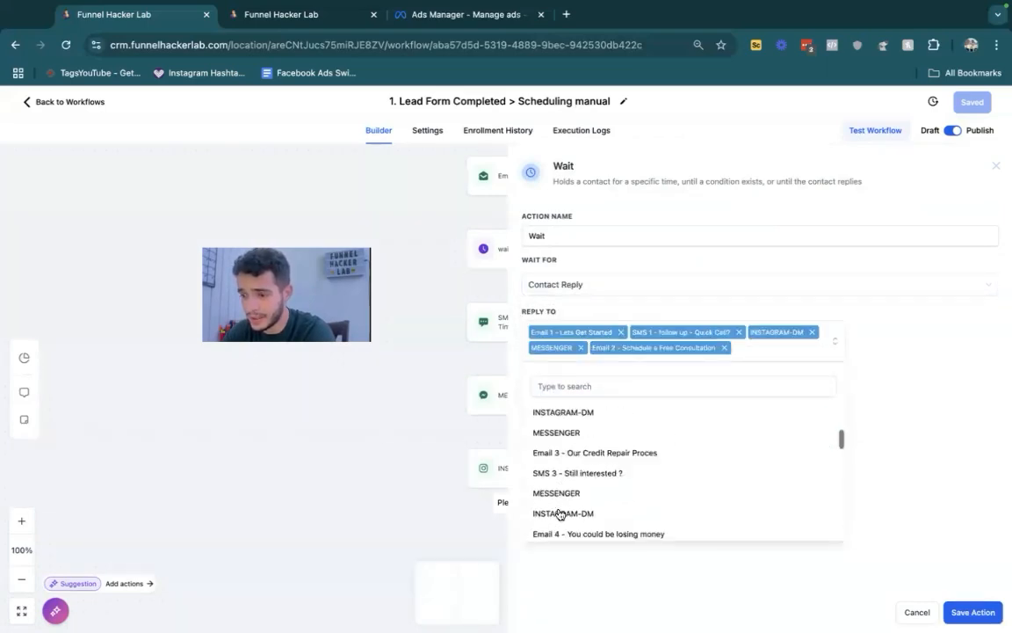
click(559, 511)
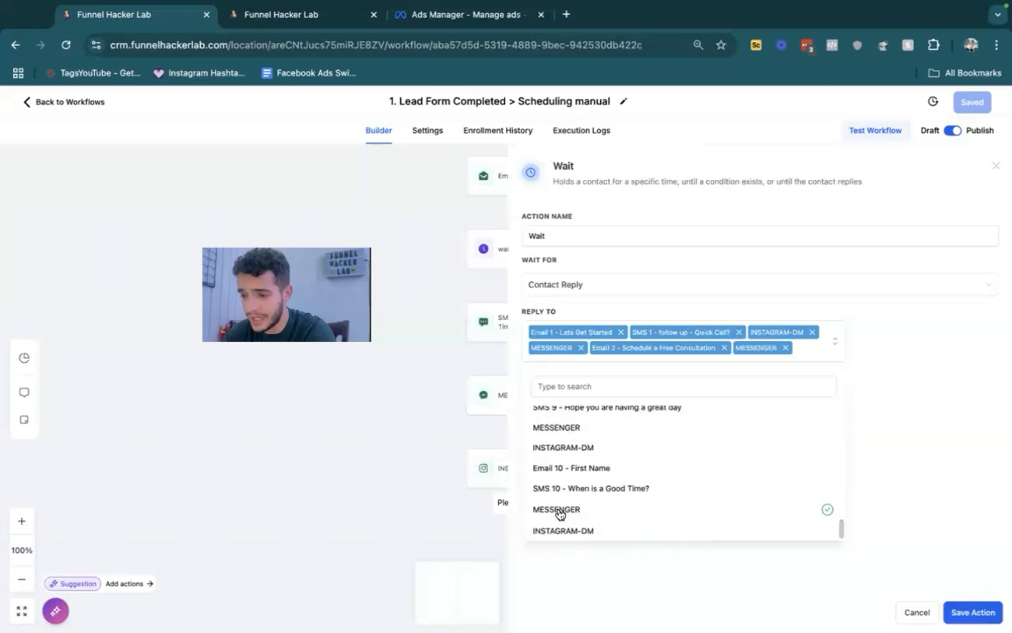
click(974, 612)
- Add an If / Else condition after the new Wait, keeping Build Your Own, and name its branch "replied"
click(533, 577)
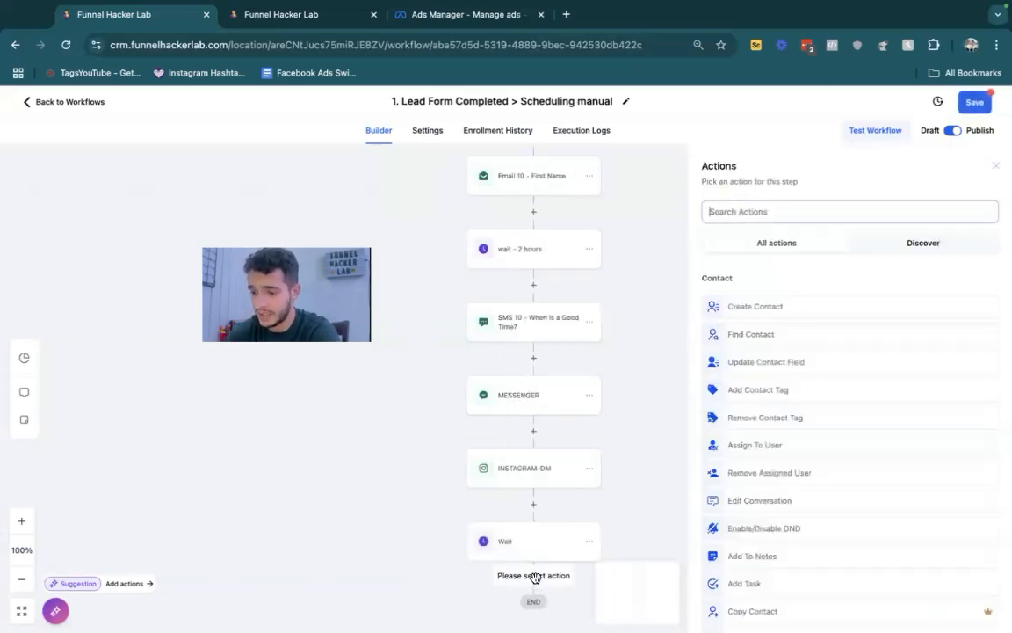
text(if)
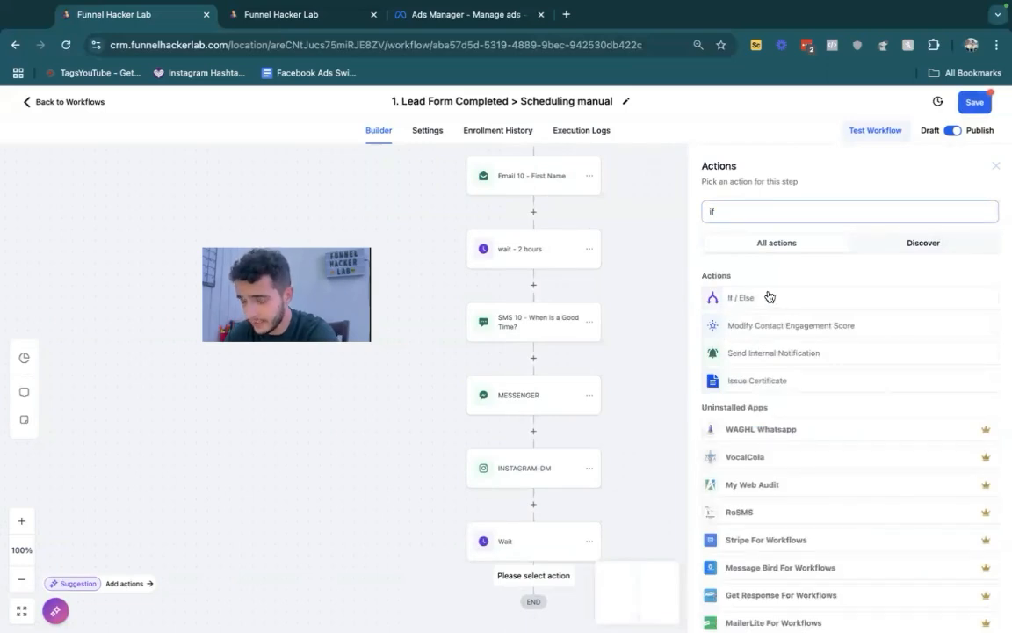
click(763, 297)
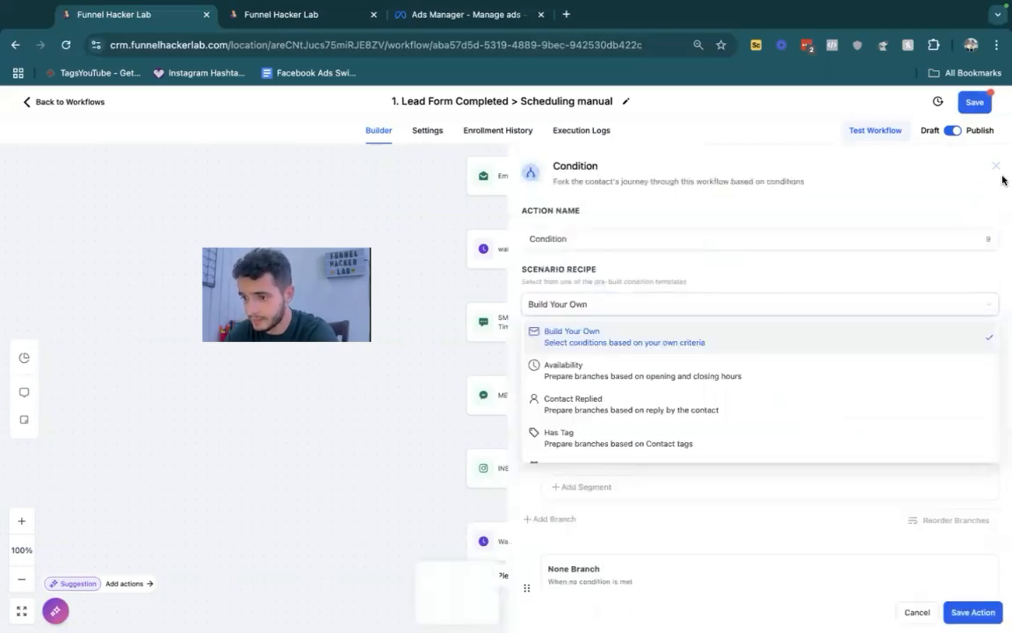
click(649, 281)
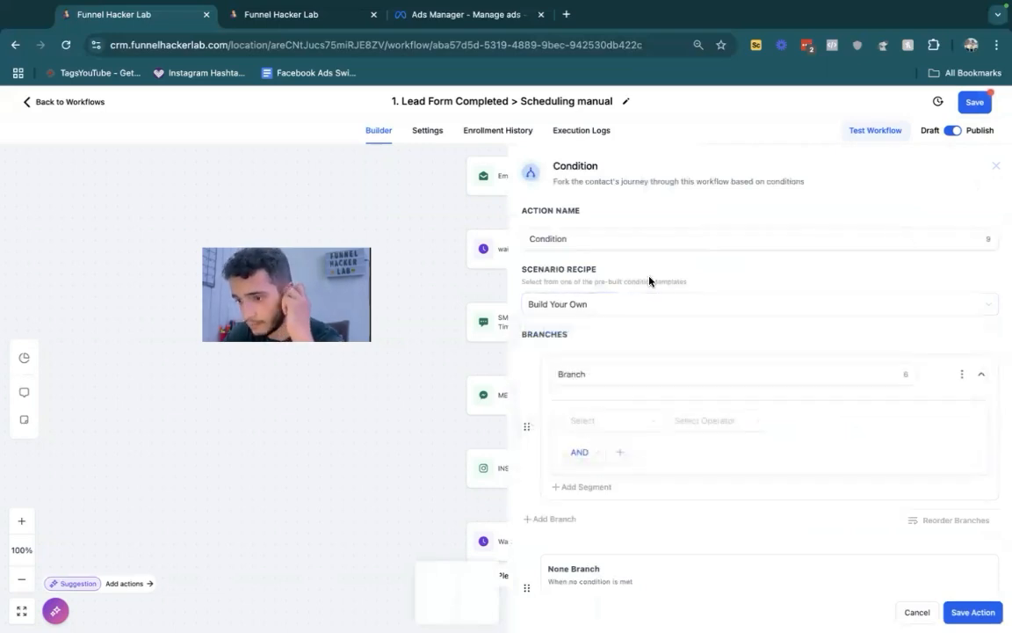
click(606, 373)
double_click(606, 373)
text(repl)
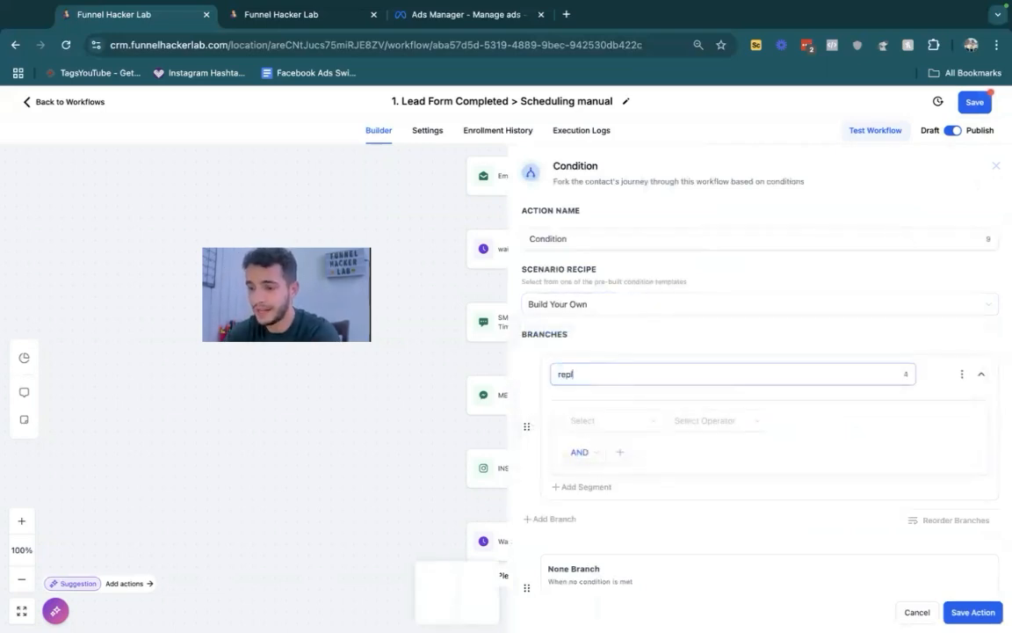
text(ied)
- Define the "replied" branch as Contact replied is True and save the condition
click(616, 420)
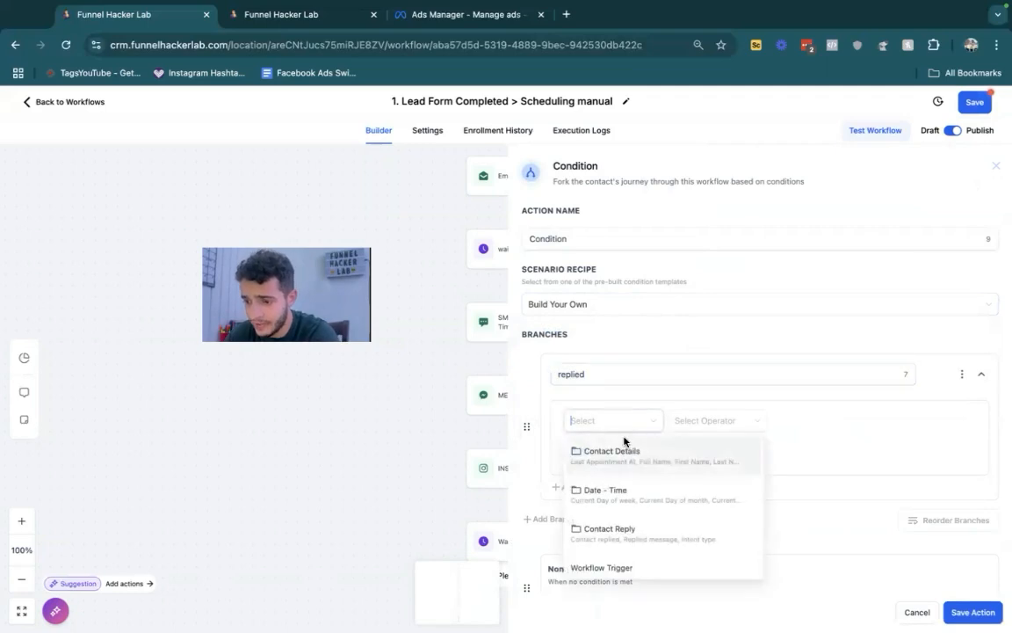
click(619, 537)
click(594, 468)
click(677, 421)
click(715, 448)
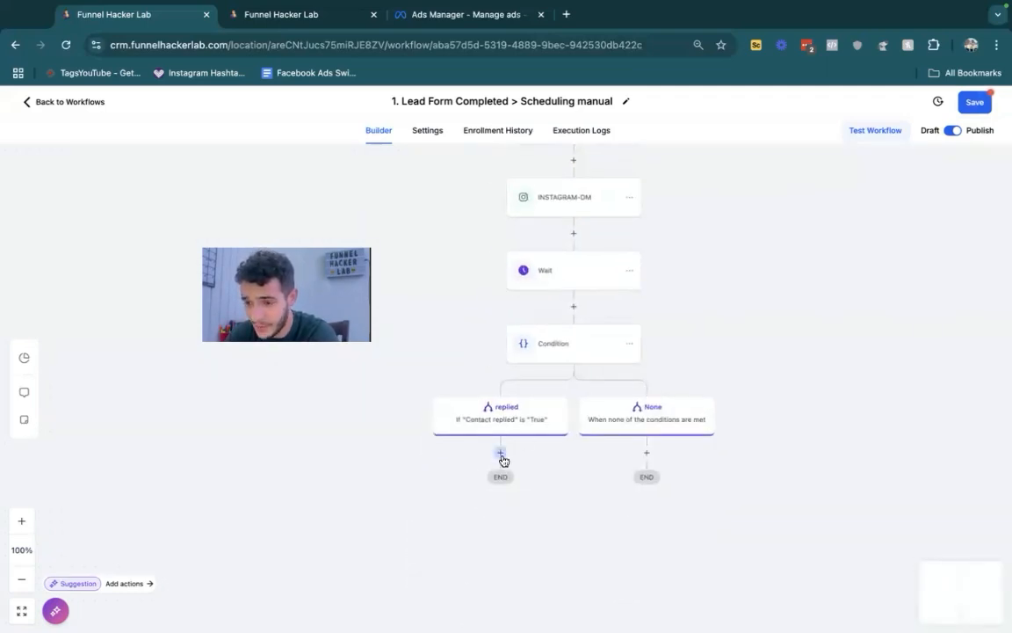
- Add a Send Internal Notification action under the "replied" branch, with type SMS and recipient All Users
click(500, 454)
text(notifi)
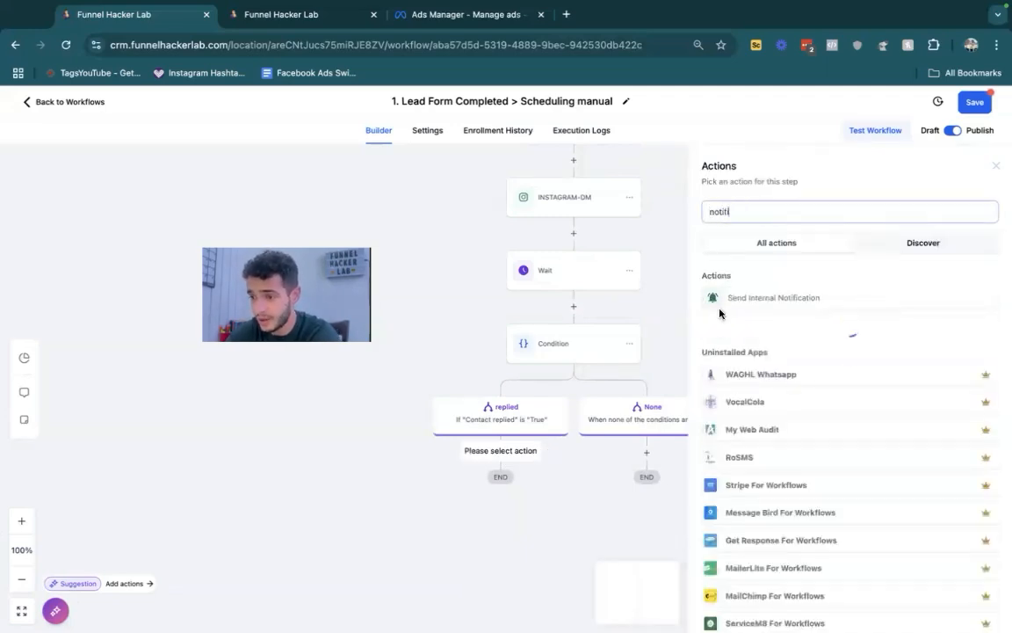
click(772, 297)
click(748, 282)
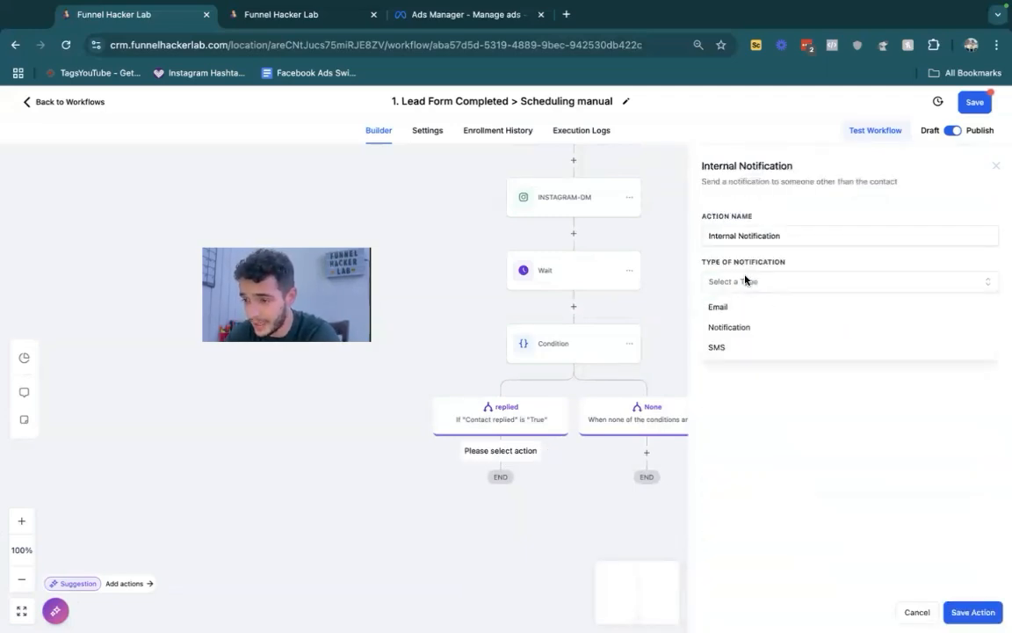
click(759, 349)
click(754, 334)
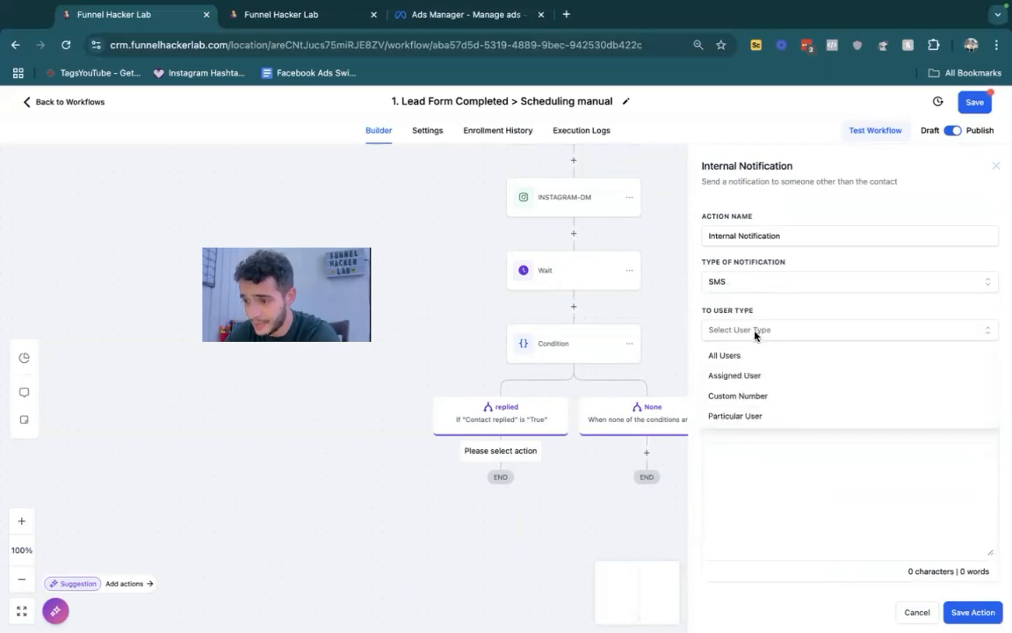
click(742, 357)
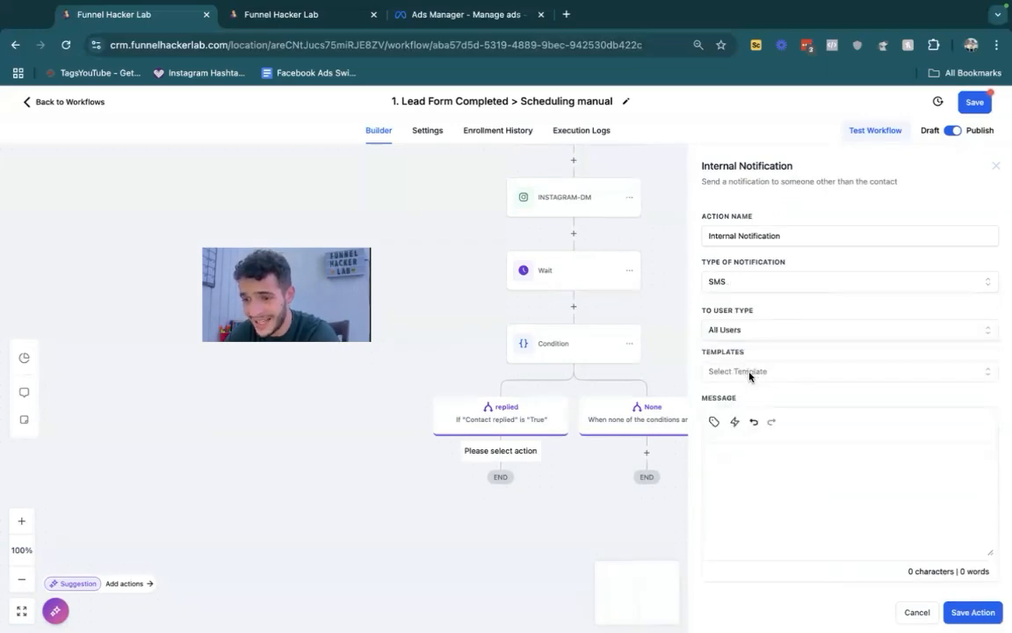
- Start the notification message with the contact's full name placeholder followed by "njust replied"
click(714, 422)
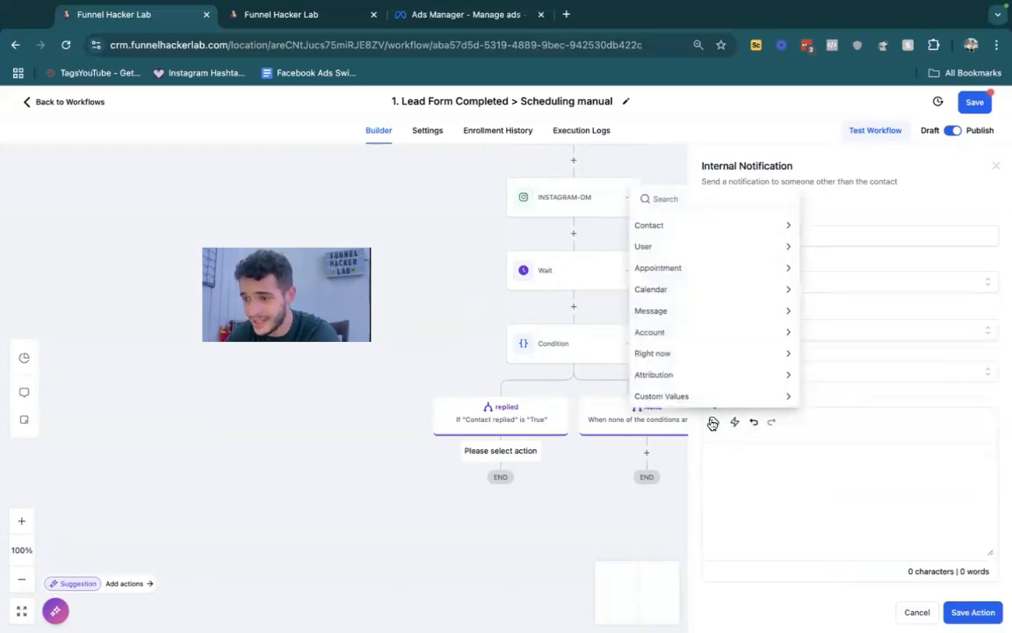
click(650, 226)
click(662, 175)
text(n)
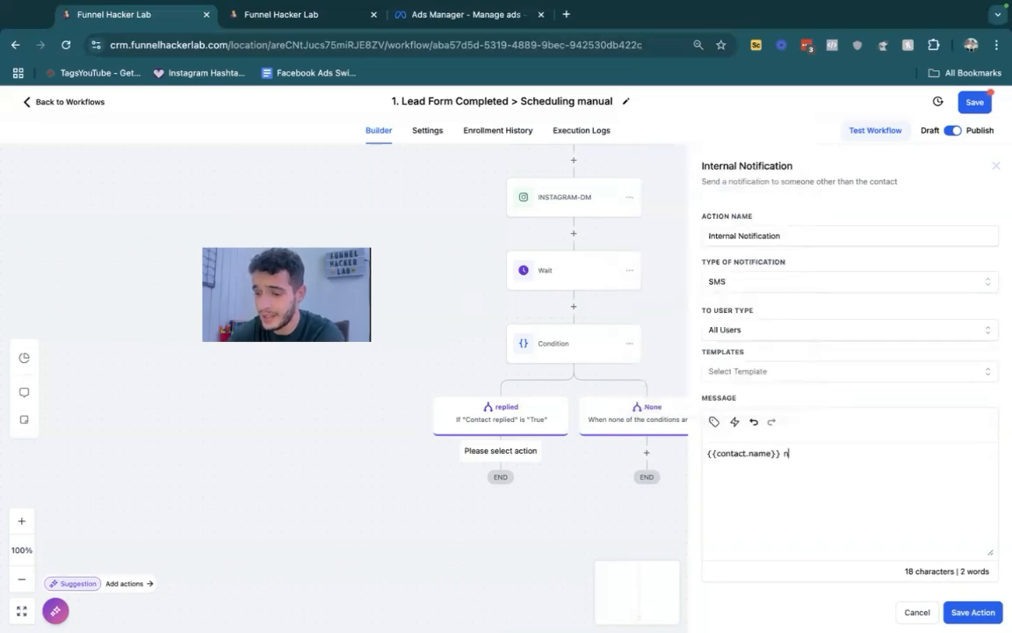
text(just replied)
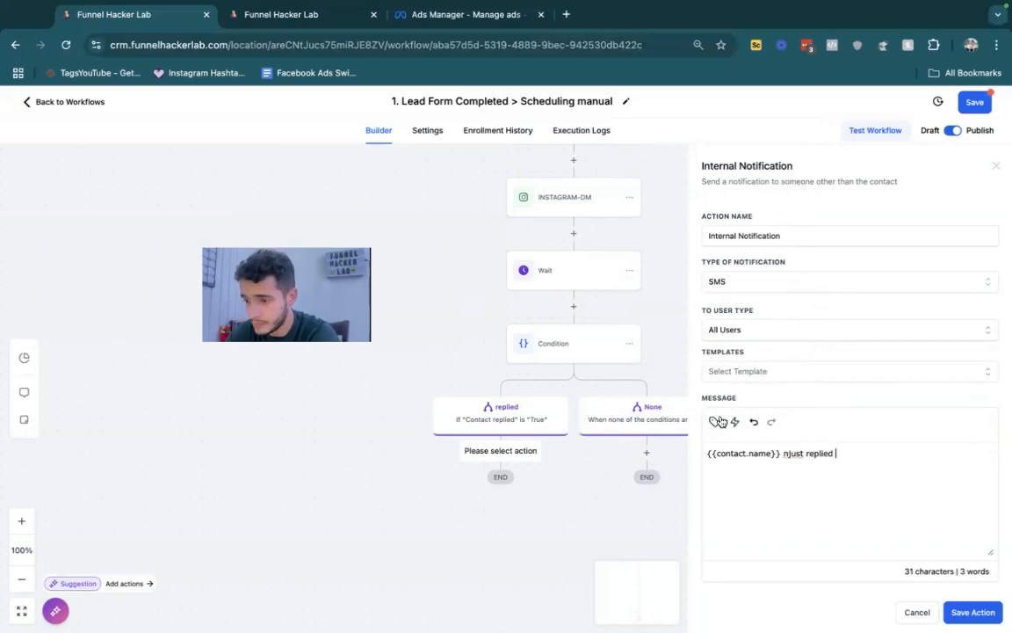
- Append the message subject placeholder to the notification text, change it to {{message.body}}, and save the action
click(713, 422)
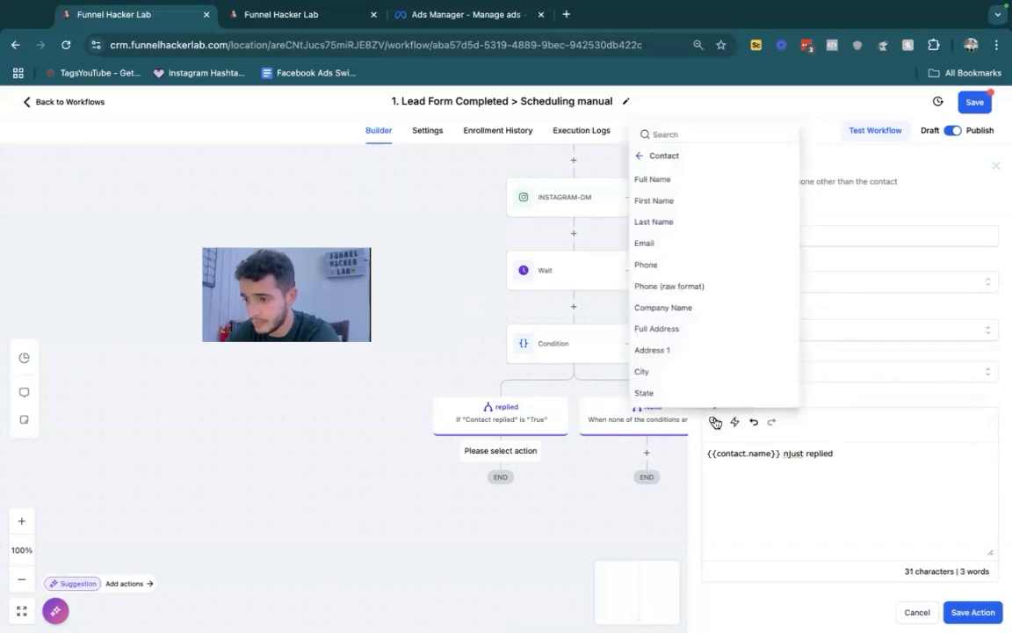
click(640, 155)
click(676, 310)
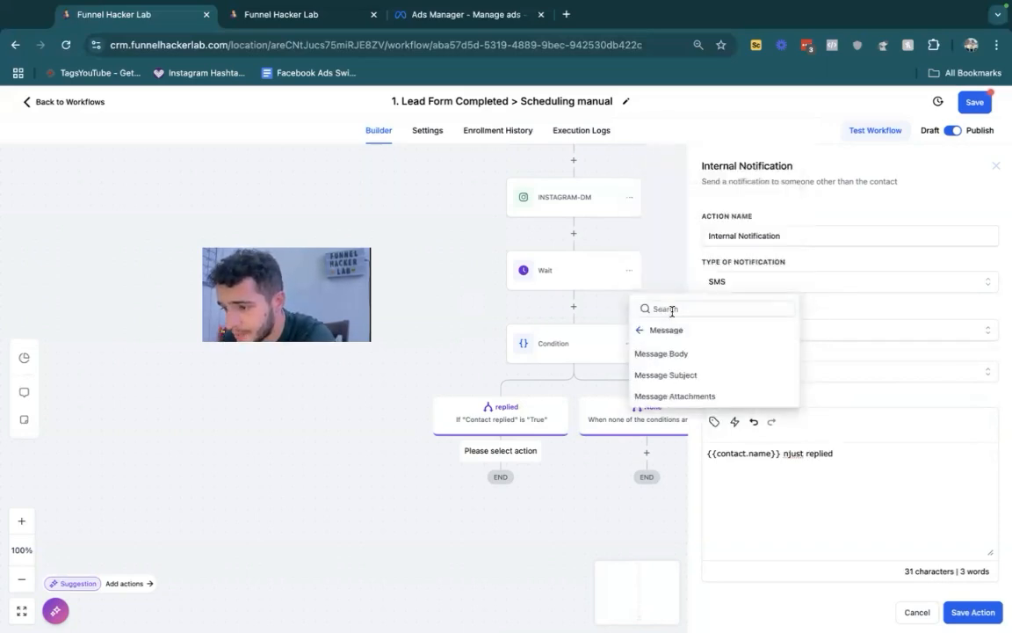
click(694, 378)
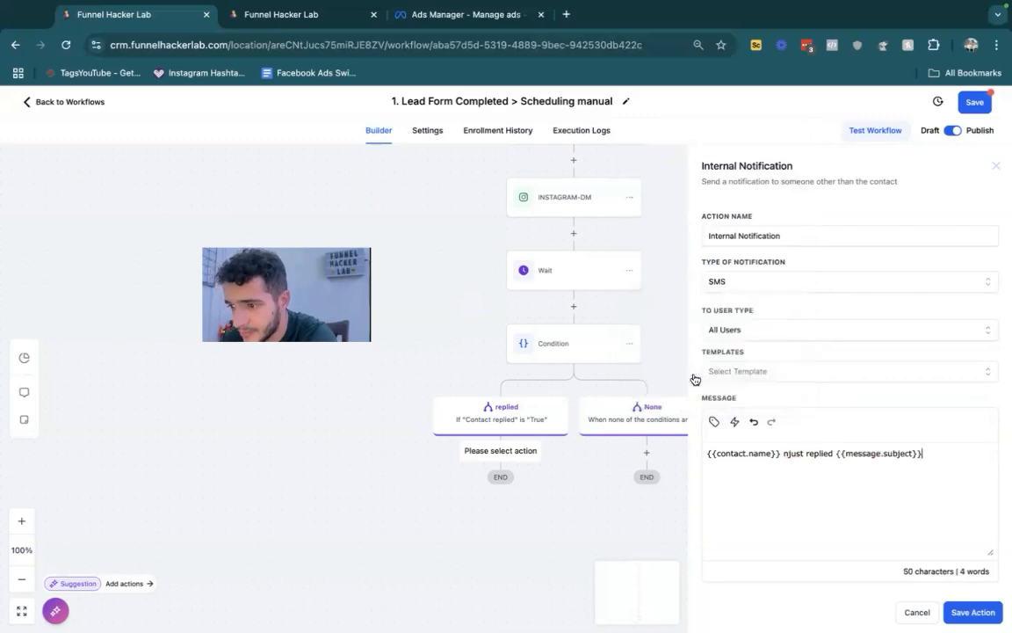
key(BackSpace)
key(BackSpace)
key(BackSpace)
key(BackSpace)
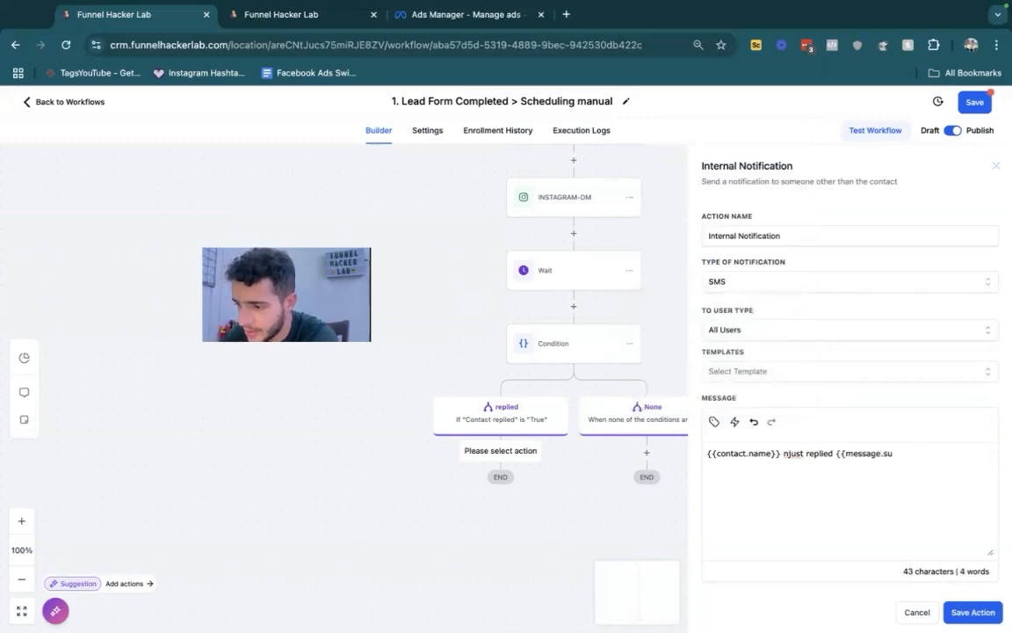
key(BackSpace)
key(BackSpace)
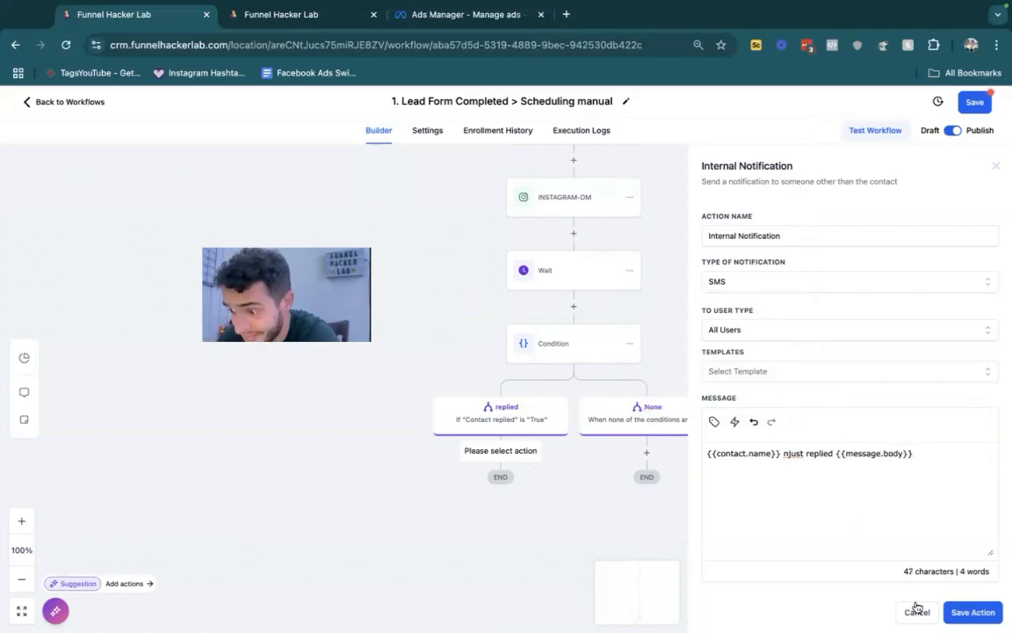
click(973, 611)
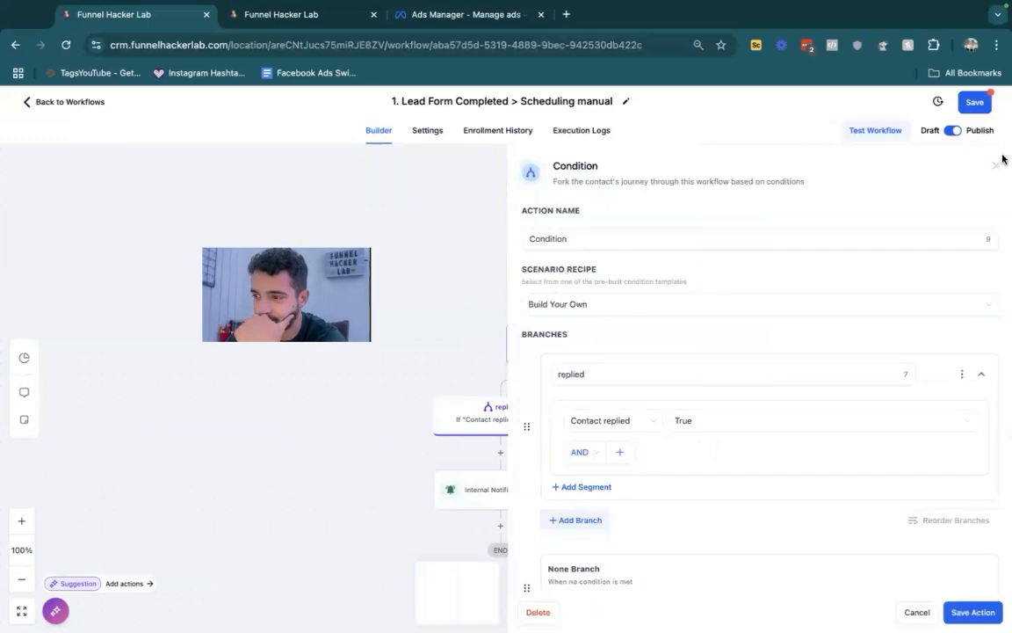
- Review the "Email 1 - Lets Get Started" and "SMS 1 - follow up - Quick Call?" actions, including the SMS question about day and time
click(995, 166)
scroll(713, 249, up, 5)
scroll(713, 249, up, 10)
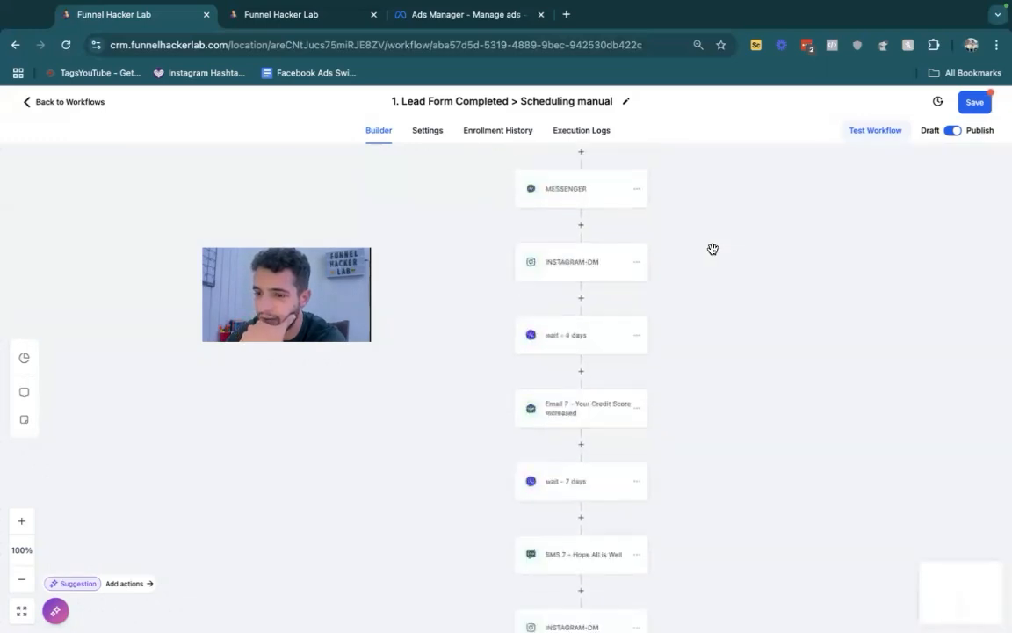
scroll(713, 249, up, 5)
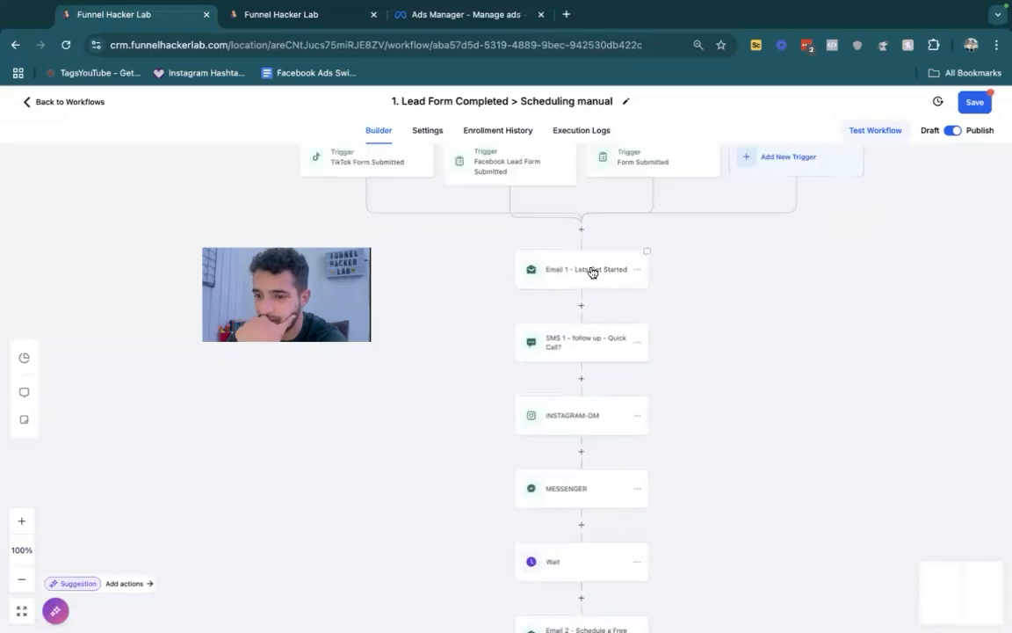
click(592, 272)
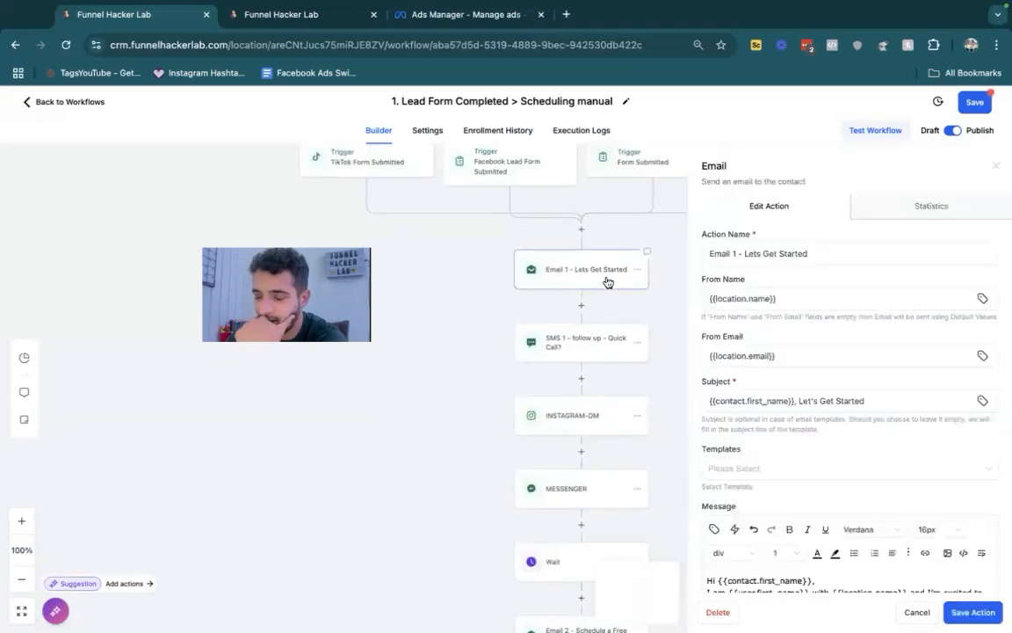
click(580, 351)
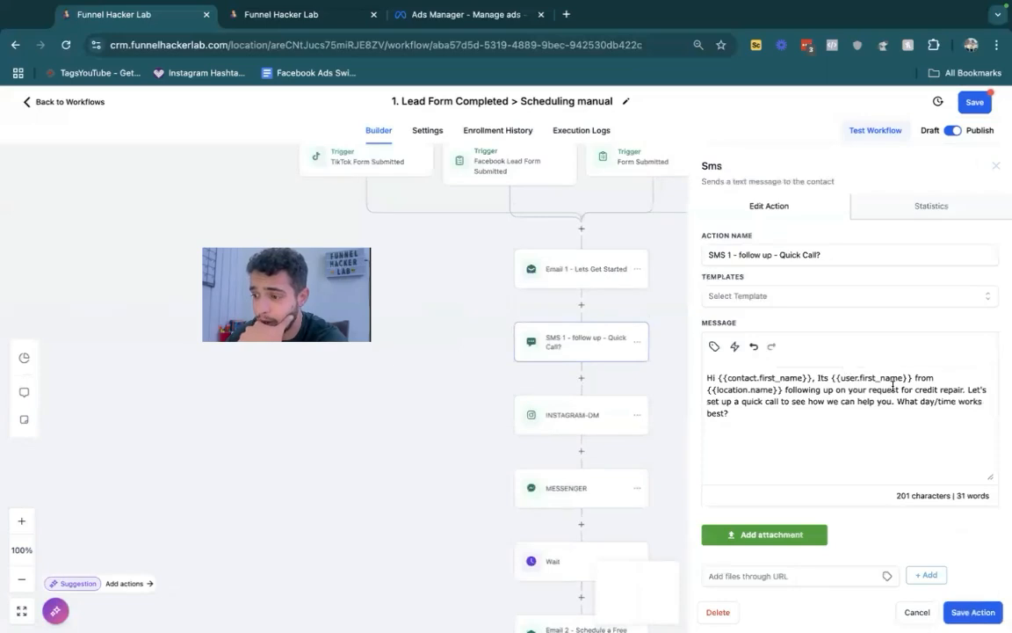
drag(900, 401, 982, 401)
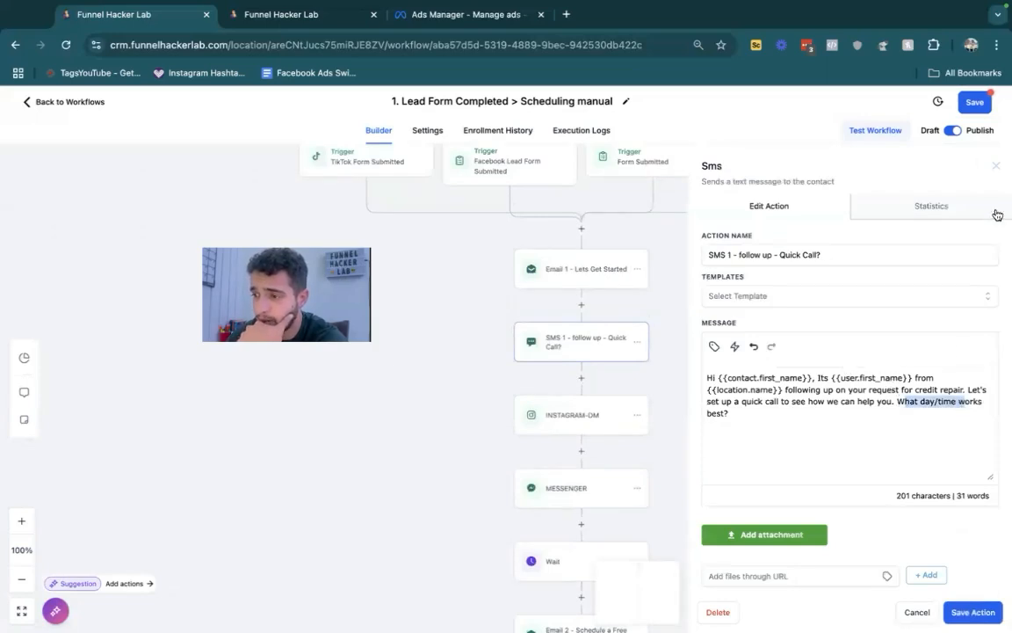
click(996, 166)
scroll(763, 359, down, 10)
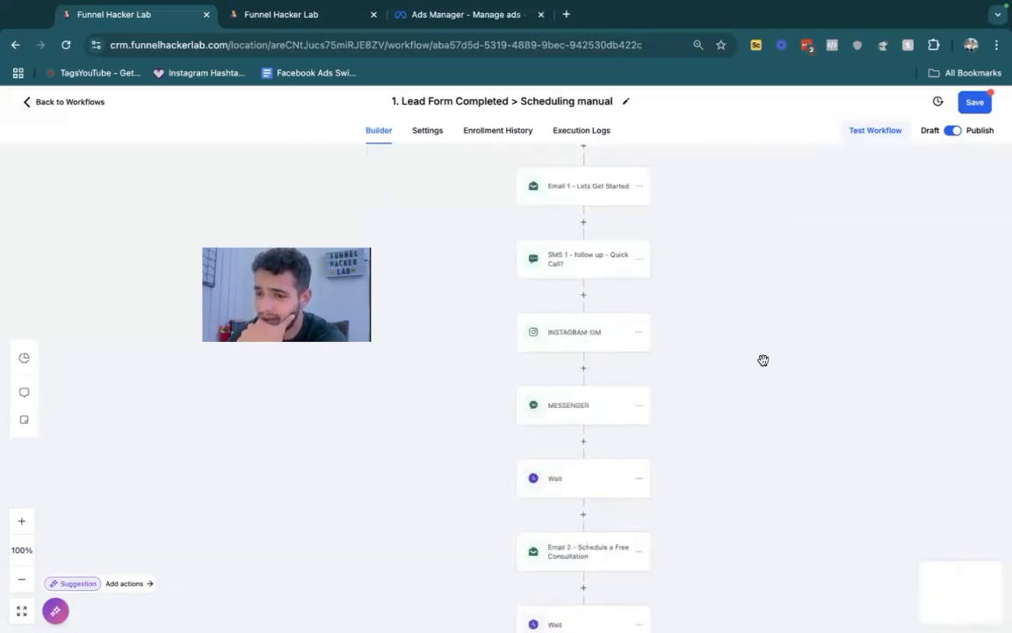
scroll(764, 360, down, 15)
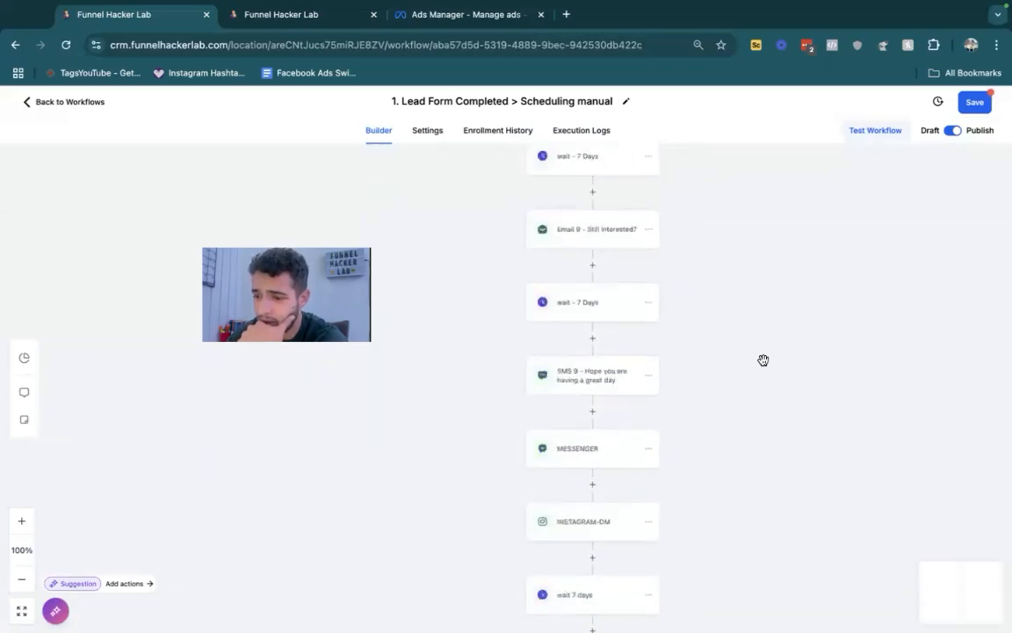
- Change the Condition's "replied" branch rule to Replied message Contains "morning"
drag(761, 328, 763, 322)
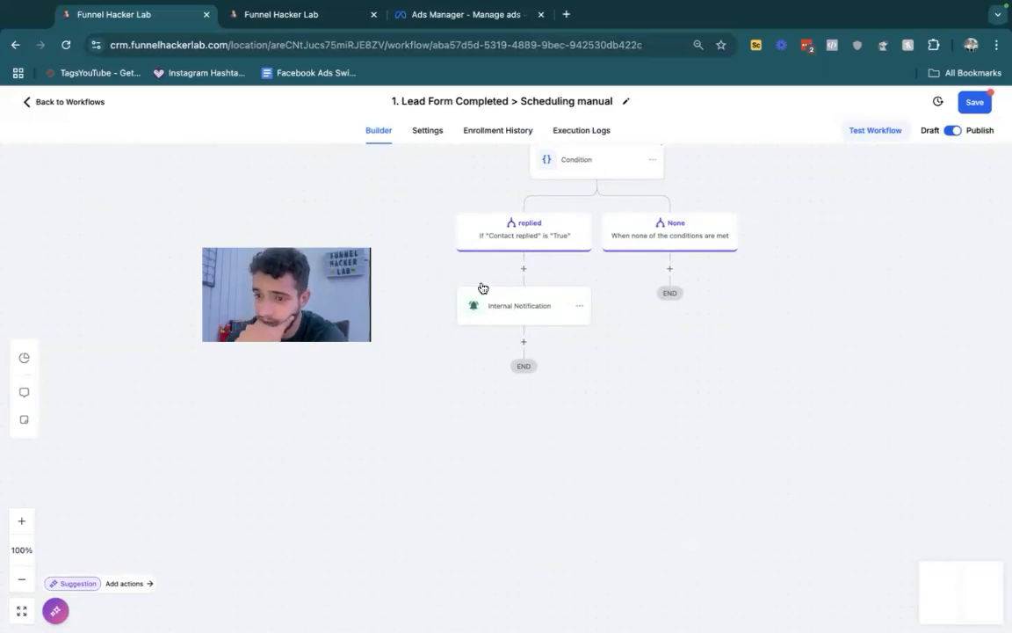
click(520, 309)
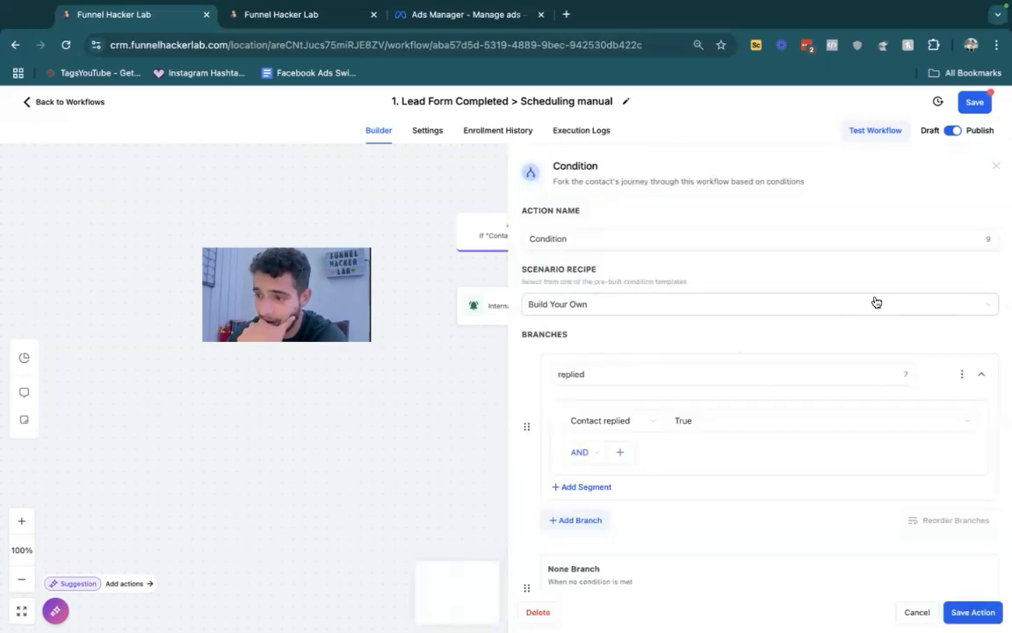
click(999, 166)
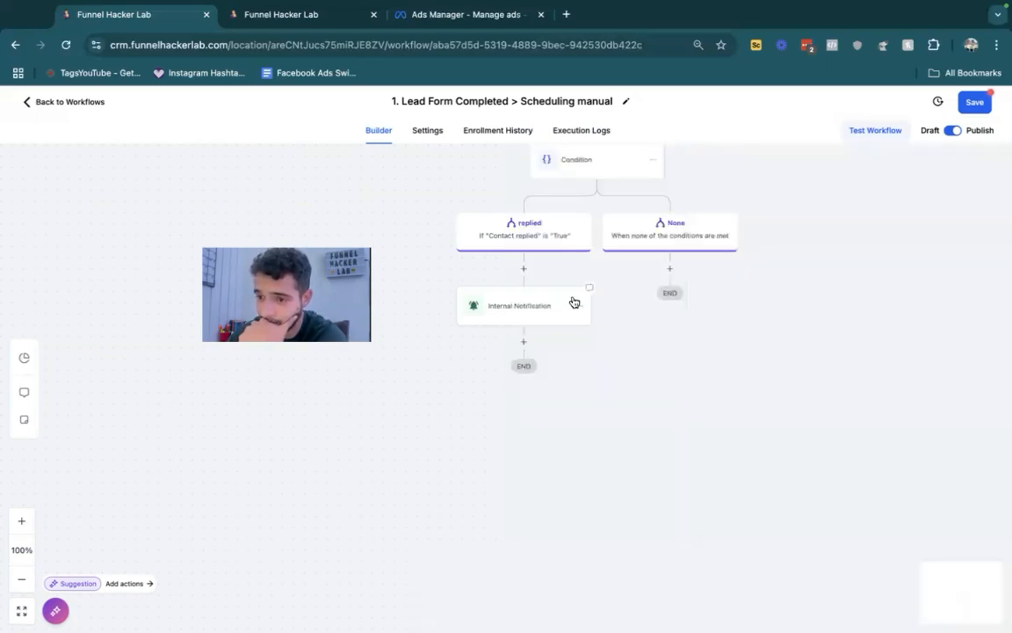
click(586, 164)
scroll(678, 399, down, 2)
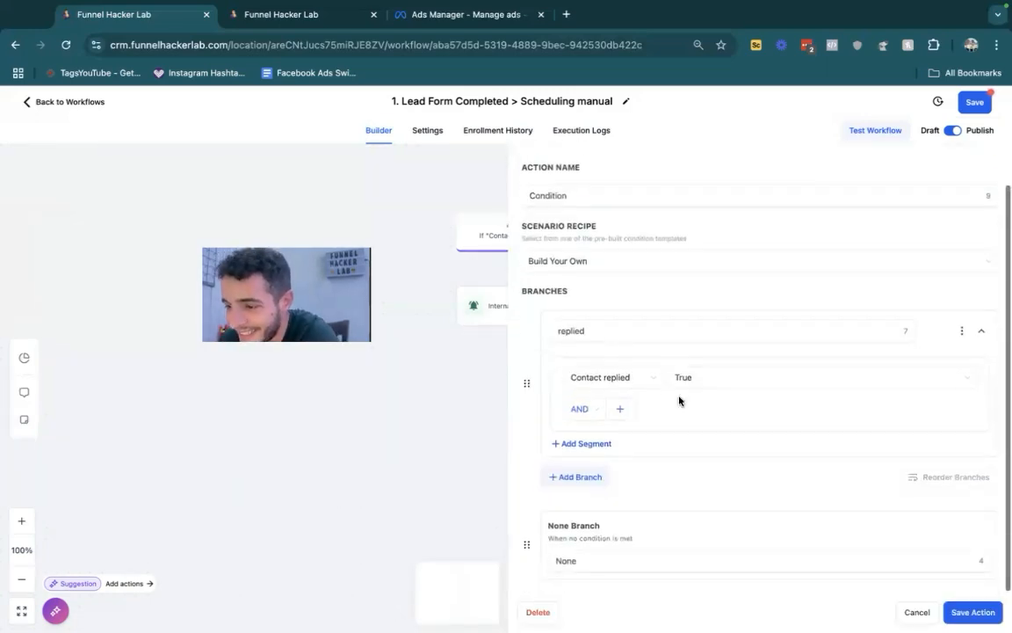
click(640, 376)
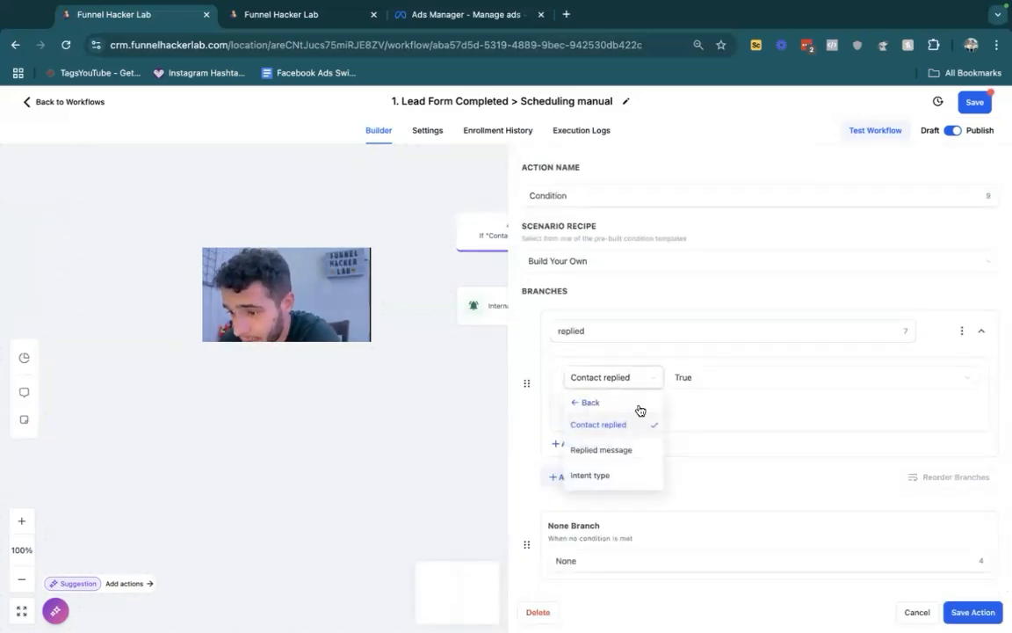
click(615, 450)
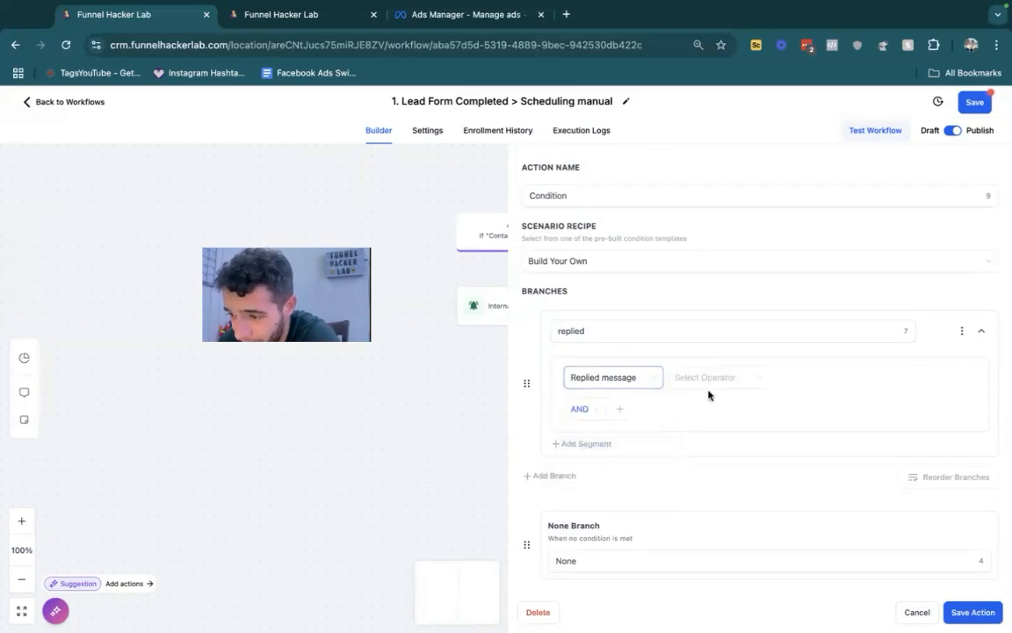
click(705, 382)
click(712, 441)
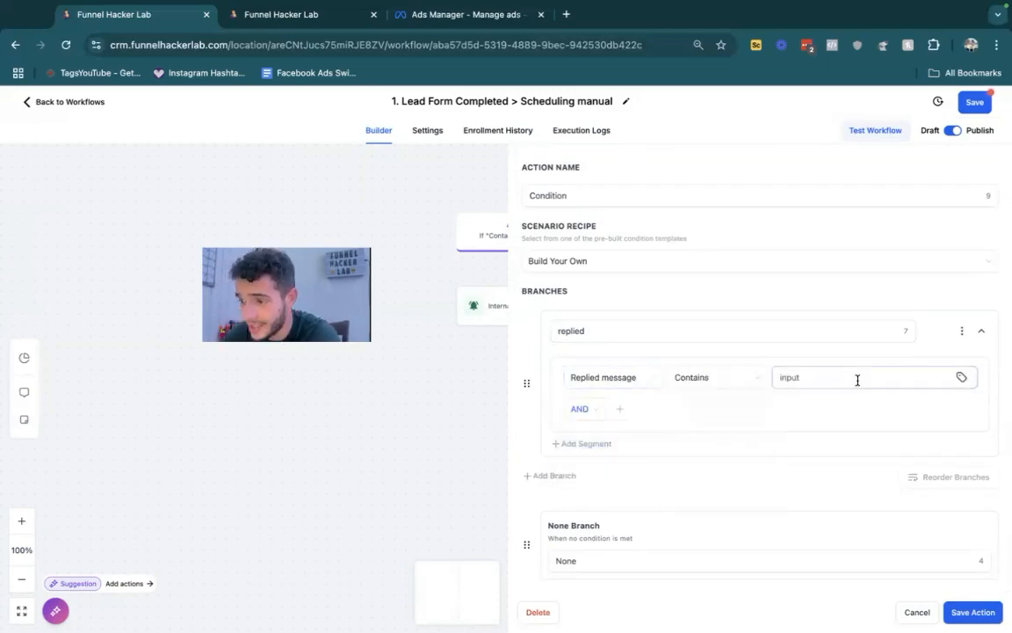
click(857, 379)
text(am)
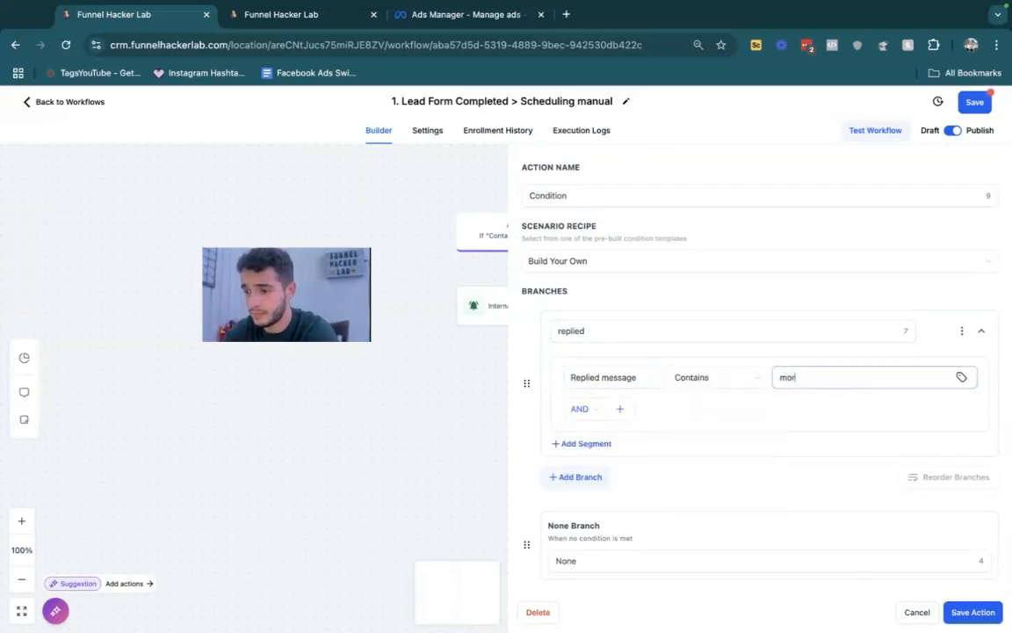
click(600, 445)
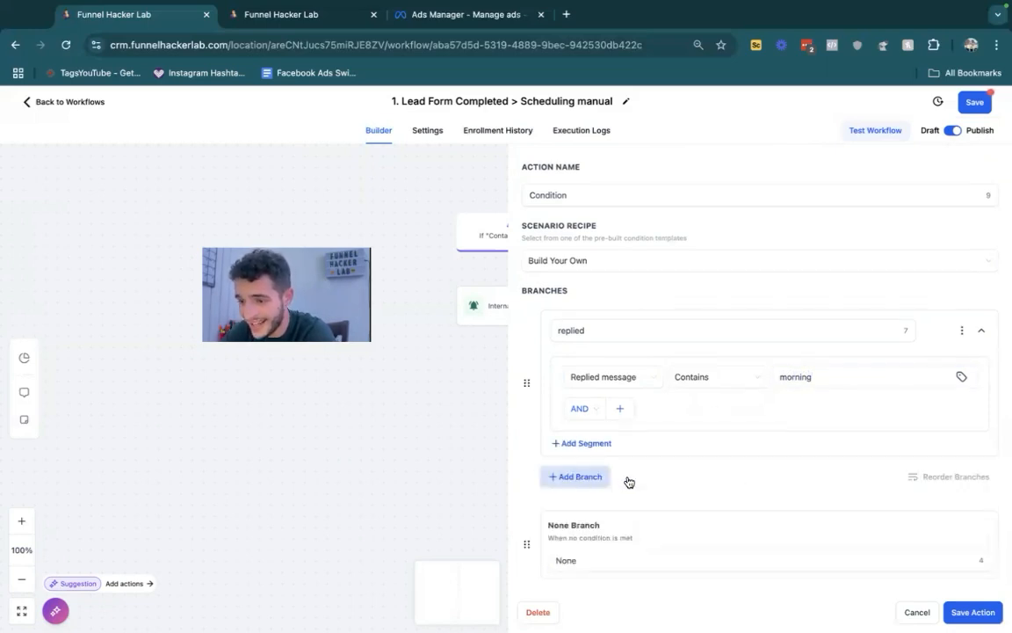
- Add a second branch to the Condition with the rule Replied message Contains "afternoon"
click(629, 480)
scroll(646, 499, down, 2)
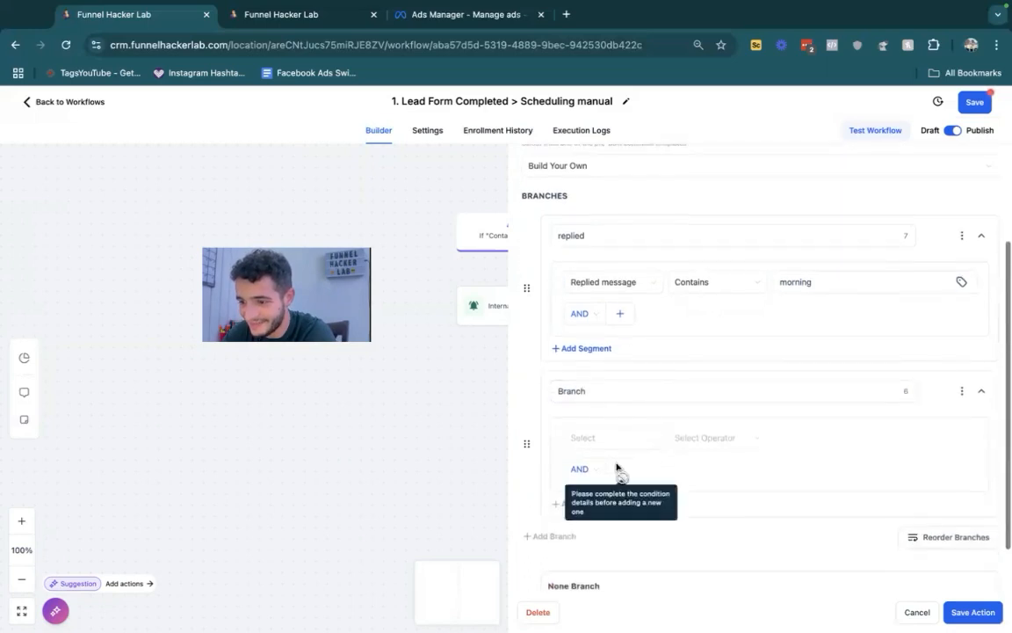
click(613, 439)
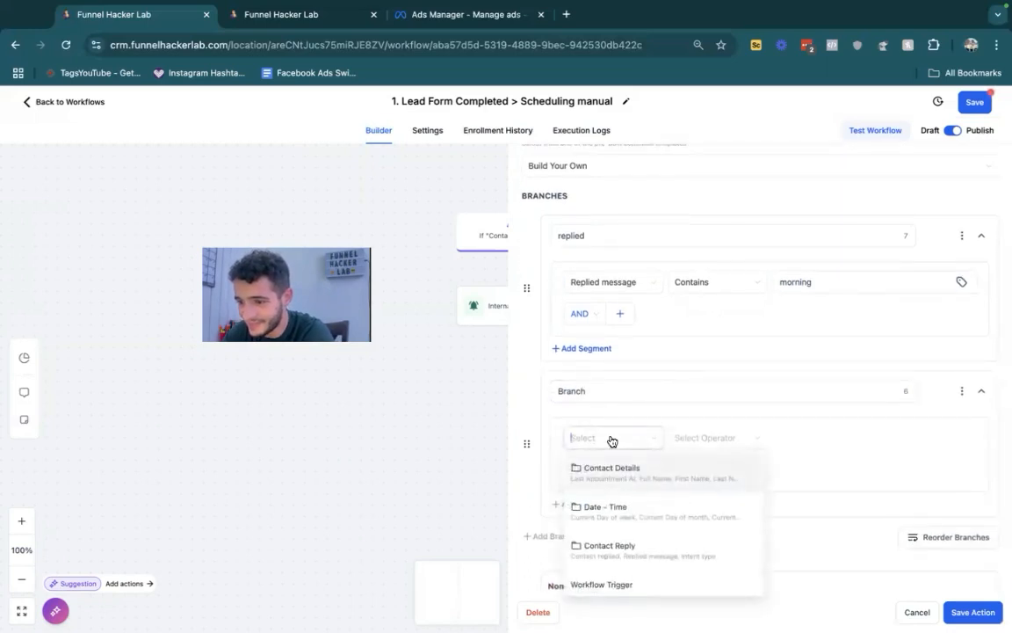
click(647, 547)
click(615, 510)
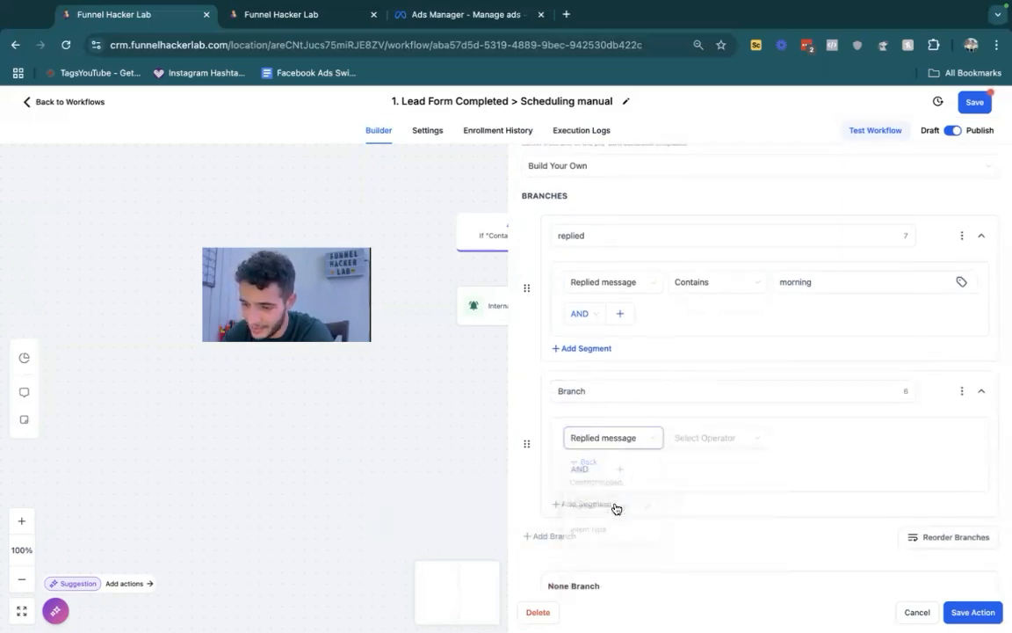
click(696, 446)
click(700, 502)
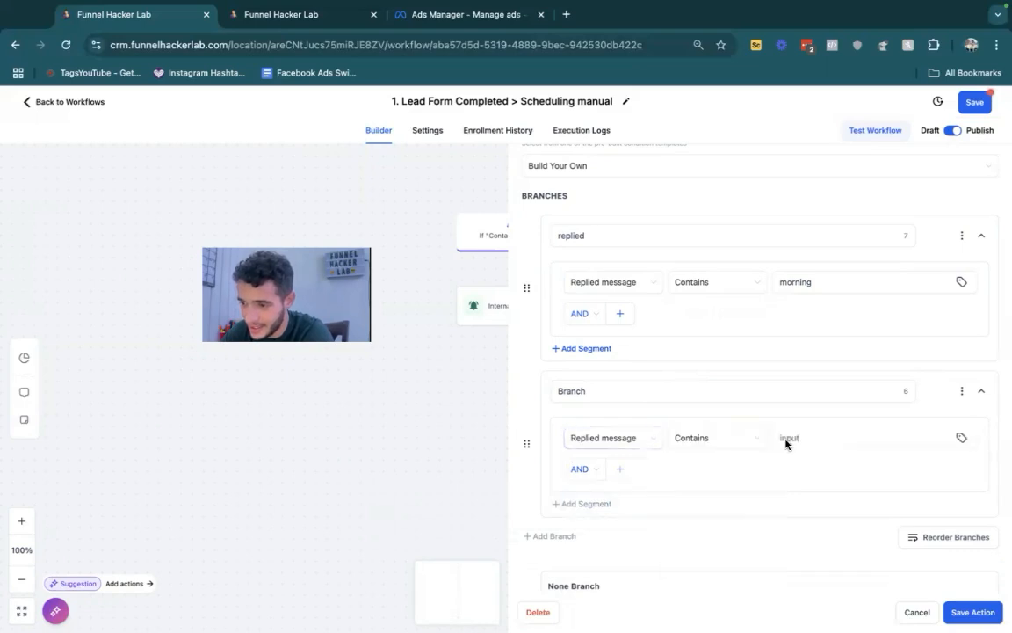
click(814, 437)
text(afternoo)
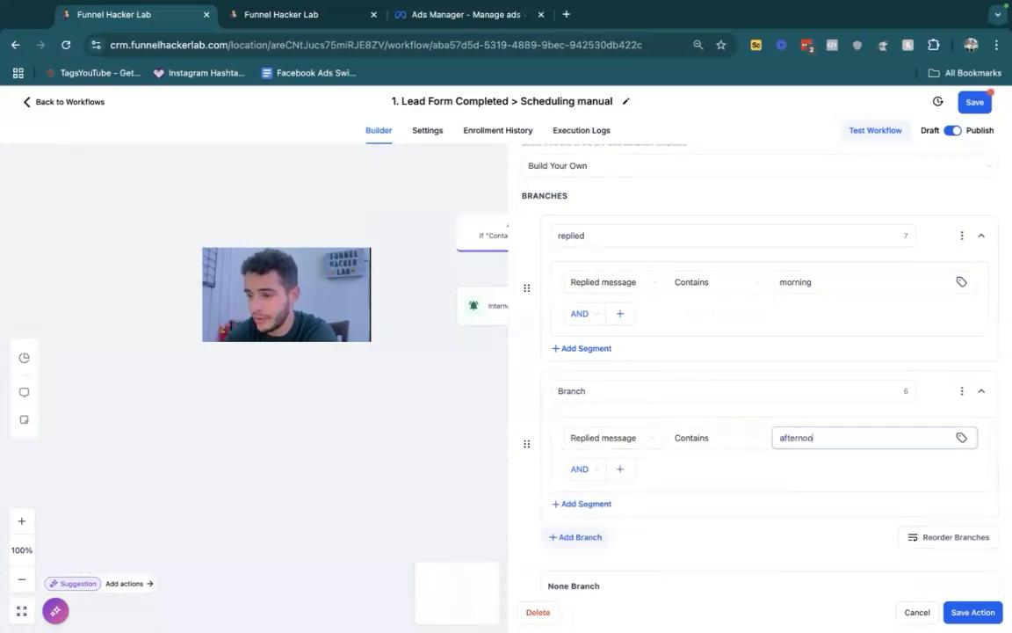
text(n)
- Add a third branch with the rule Replied message Contains "night" and save the Condition action
click(562, 555)
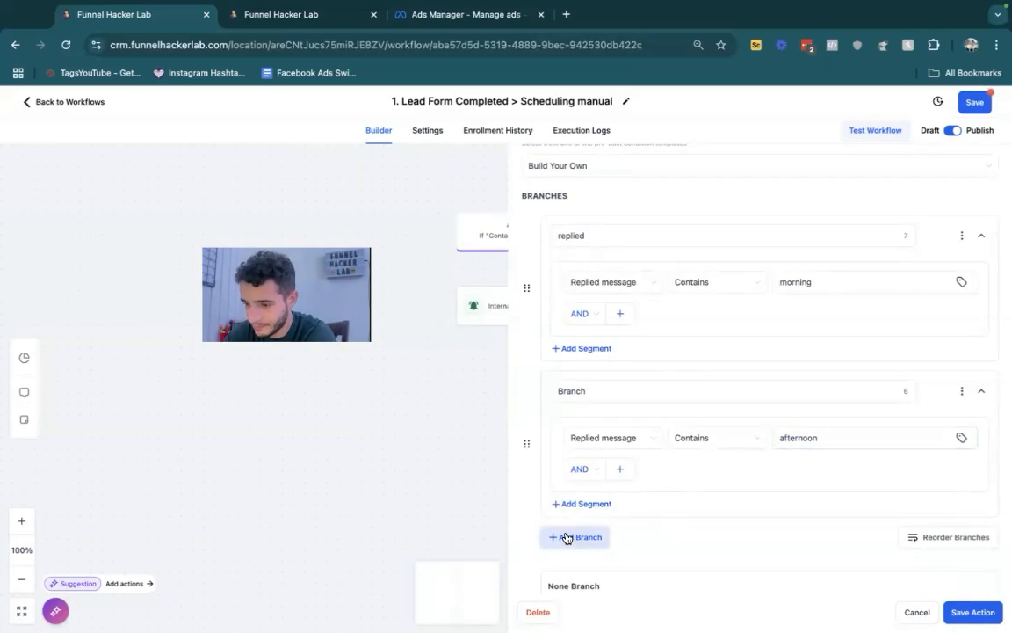
click(615, 535)
scroll(606, 501, down, 3)
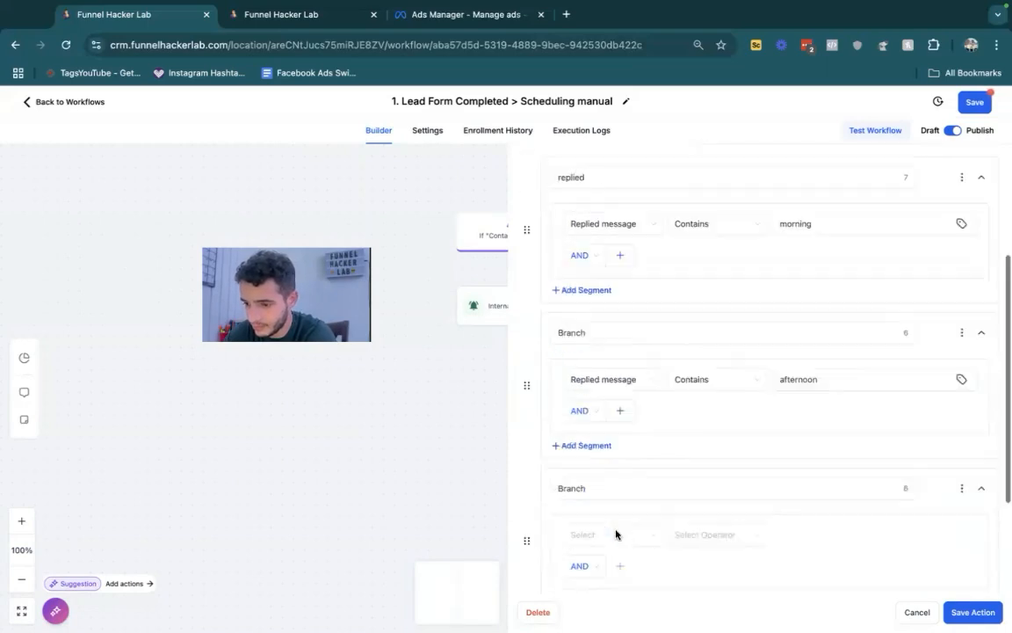
click(597, 454)
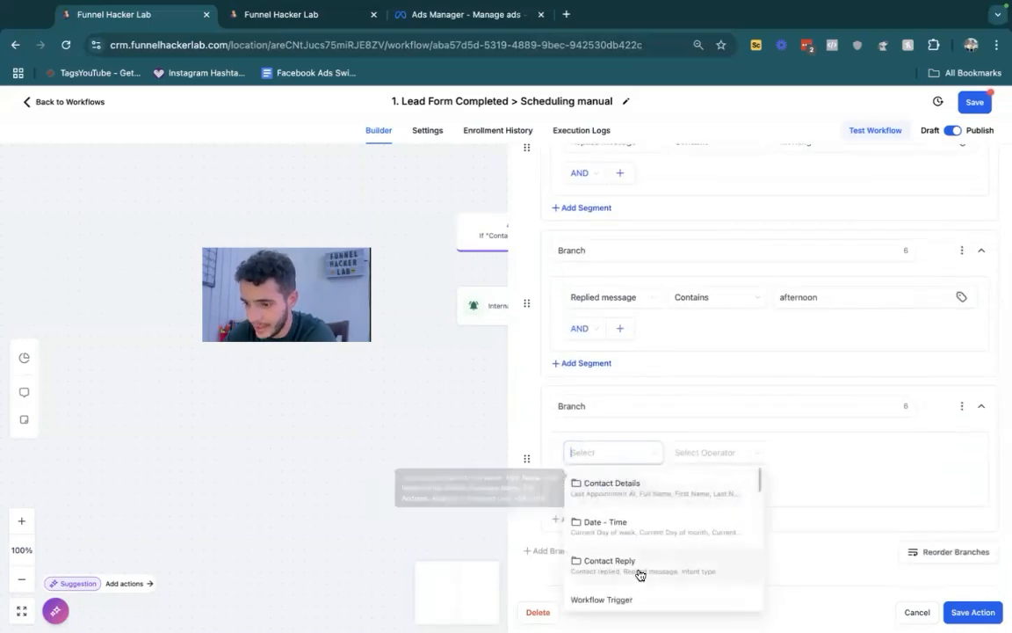
click(639, 562)
click(603, 524)
click(695, 453)
click(701, 516)
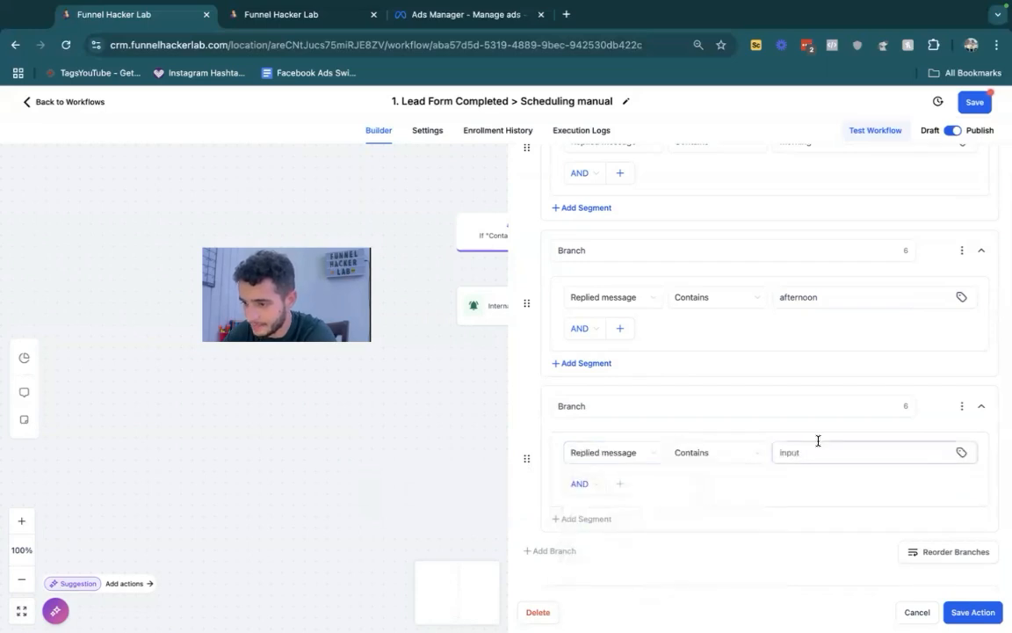
click(818, 454)
text(night)
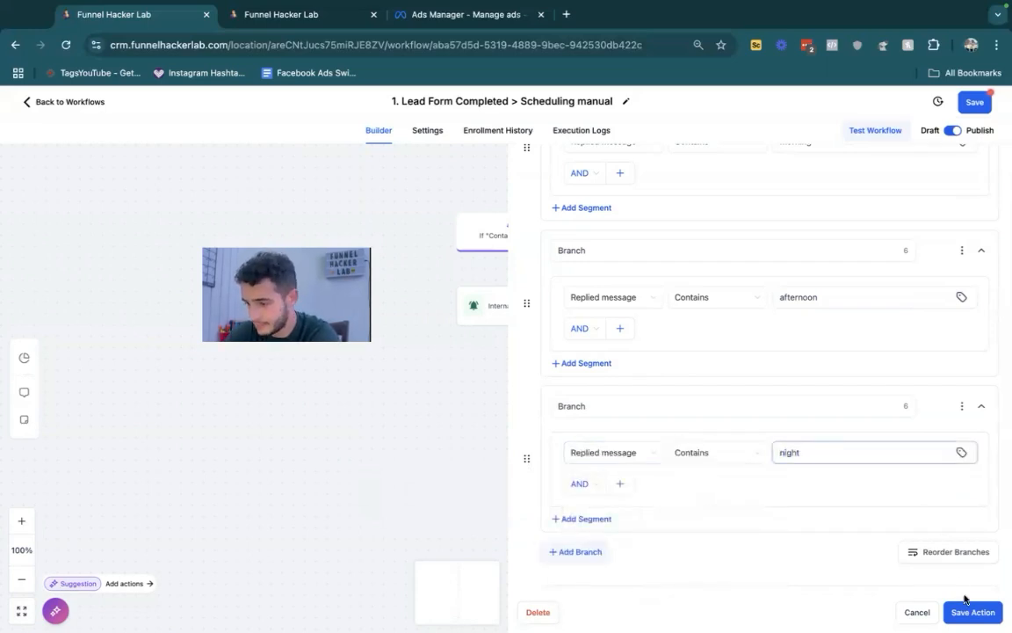
click(966, 613)
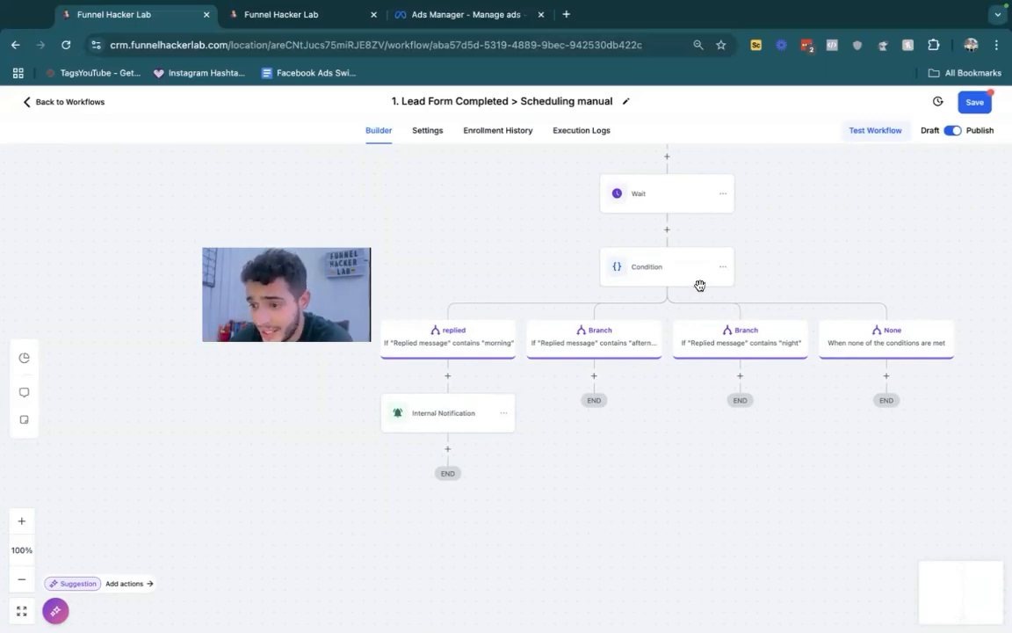
- Delete the Condition step after the Wait together with all of its branches
click(724, 267)
mouse_move(755, 352)
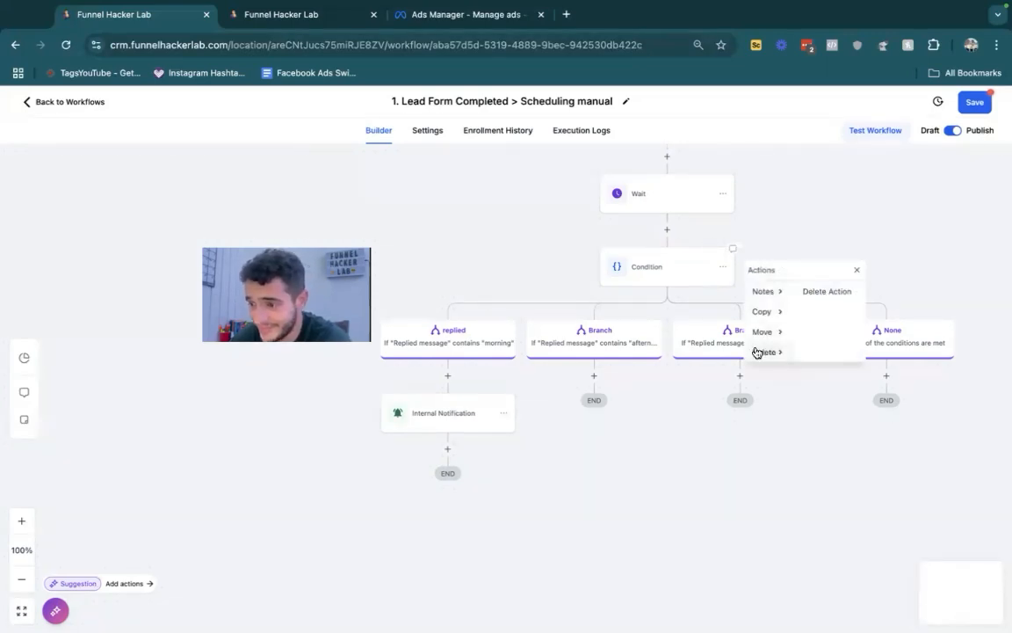
click(814, 290)
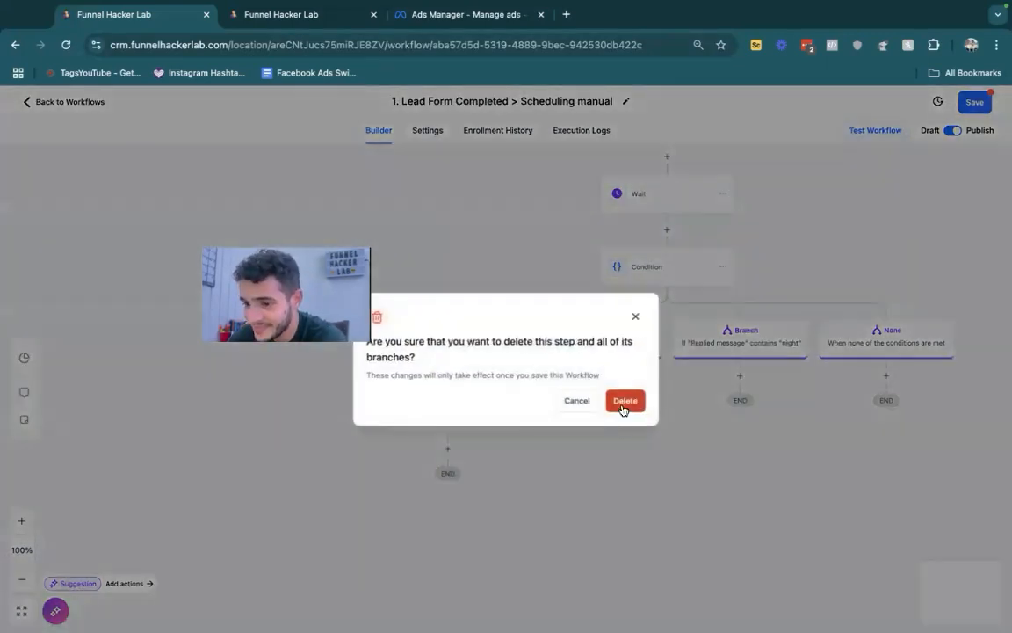
click(624, 405)
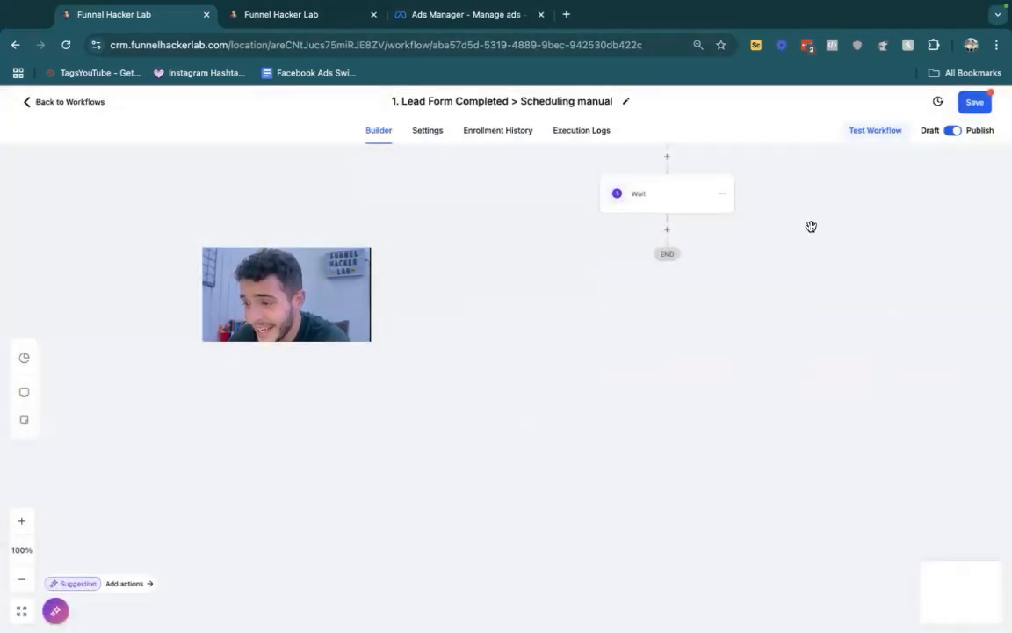
- Leave the workflow for the Lead Workflows list and ignore the missing Twilio configuration warning
click(66, 100)
click(638, 393)
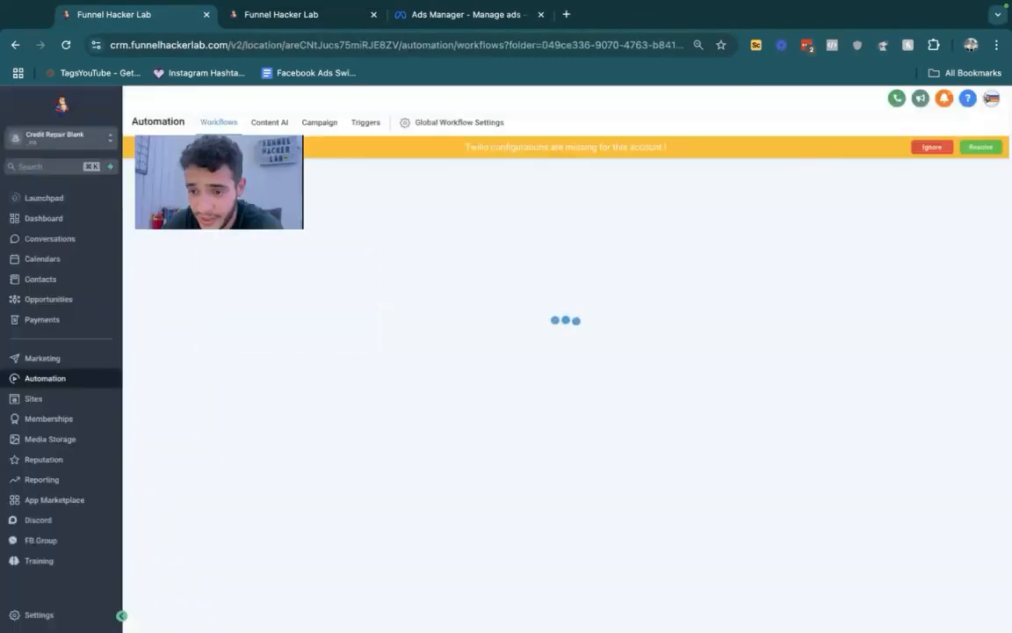
click(932, 148)
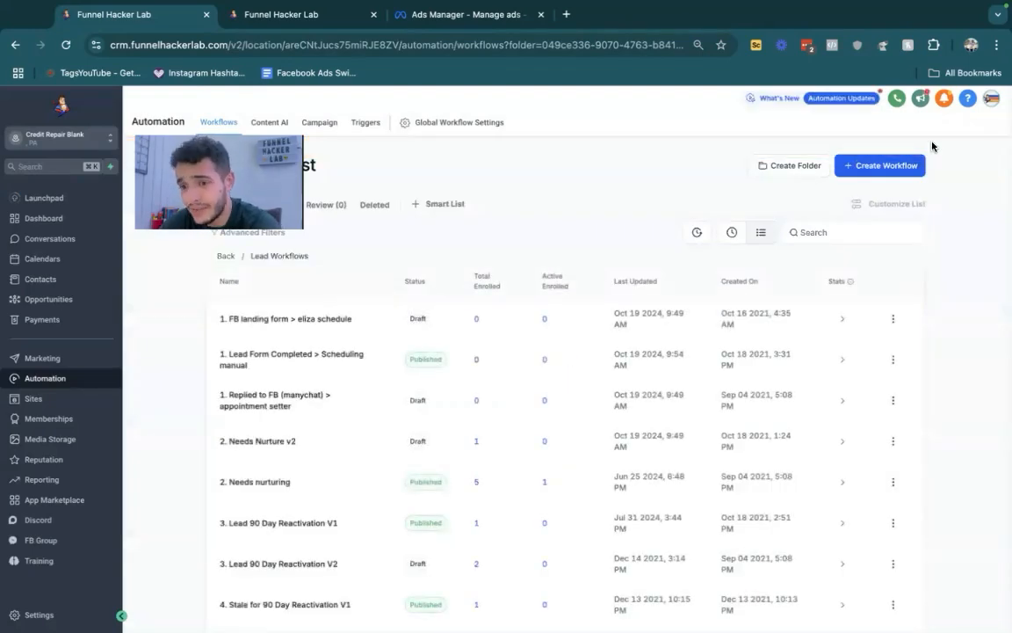
- Open the "4. Stale for 90 Day Reactivation V1" workflow and view its Stale Opportunities trigger settings
scroll(483, 288, down, 2)
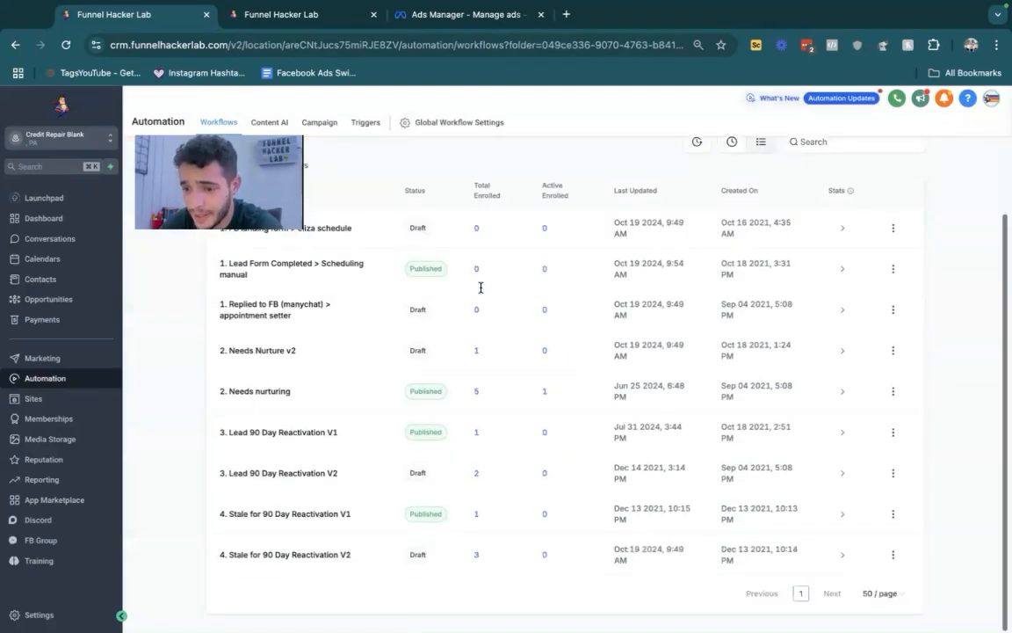
click(282, 515)
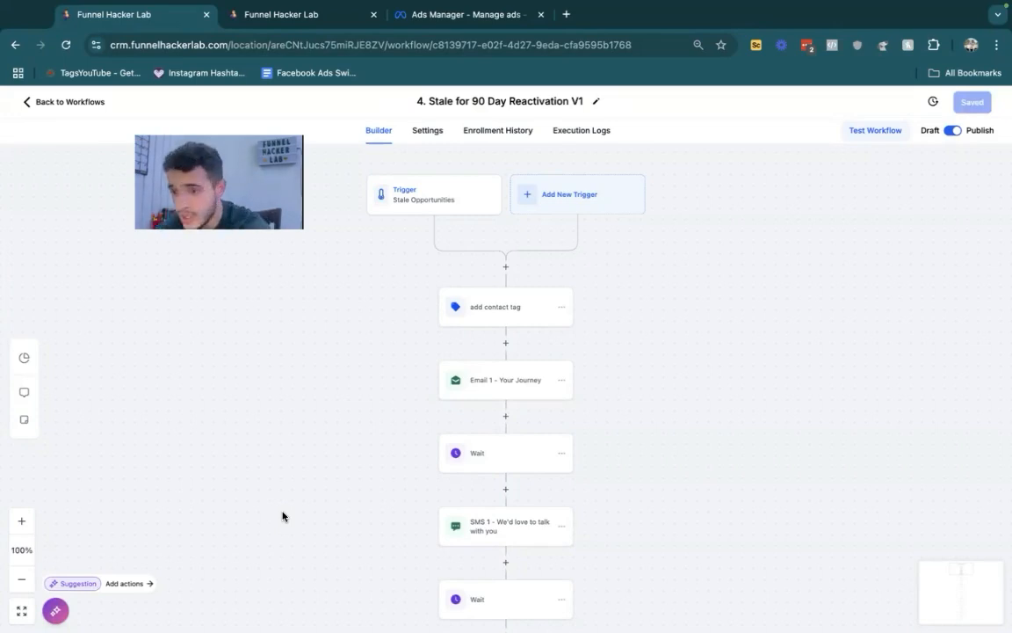
click(406, 202)
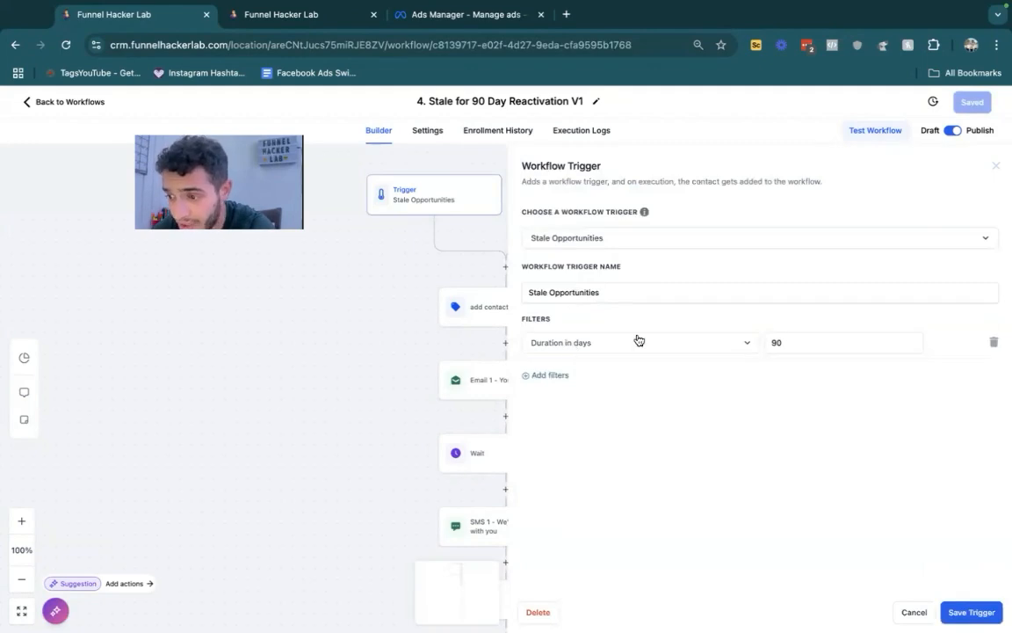
click(922, 612)
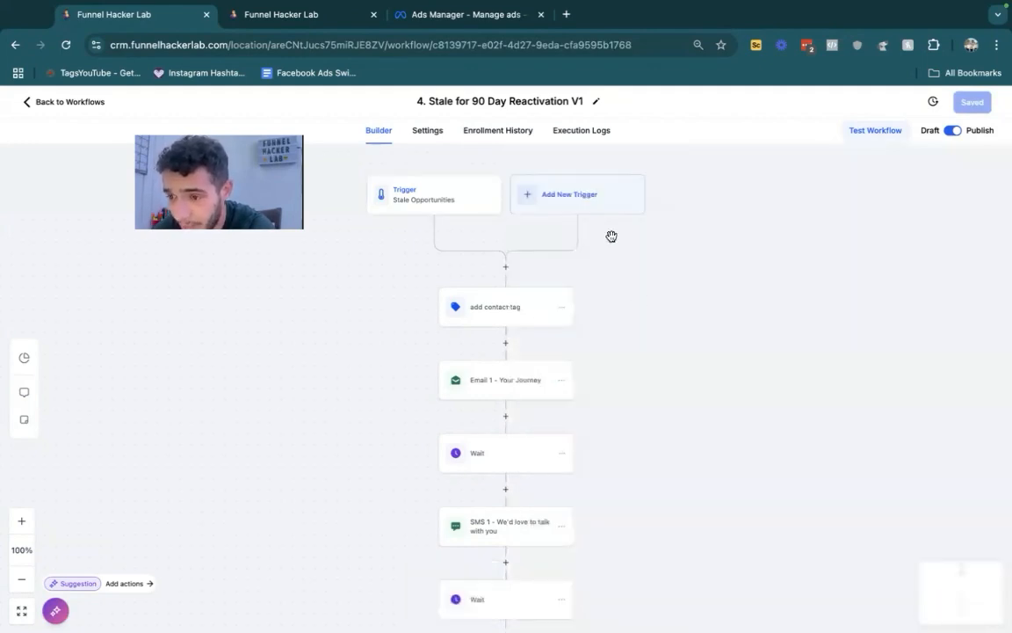
- Start a second workflow trigger by searching for "stale" and choosing Stale Opportunities
click(575, 198)
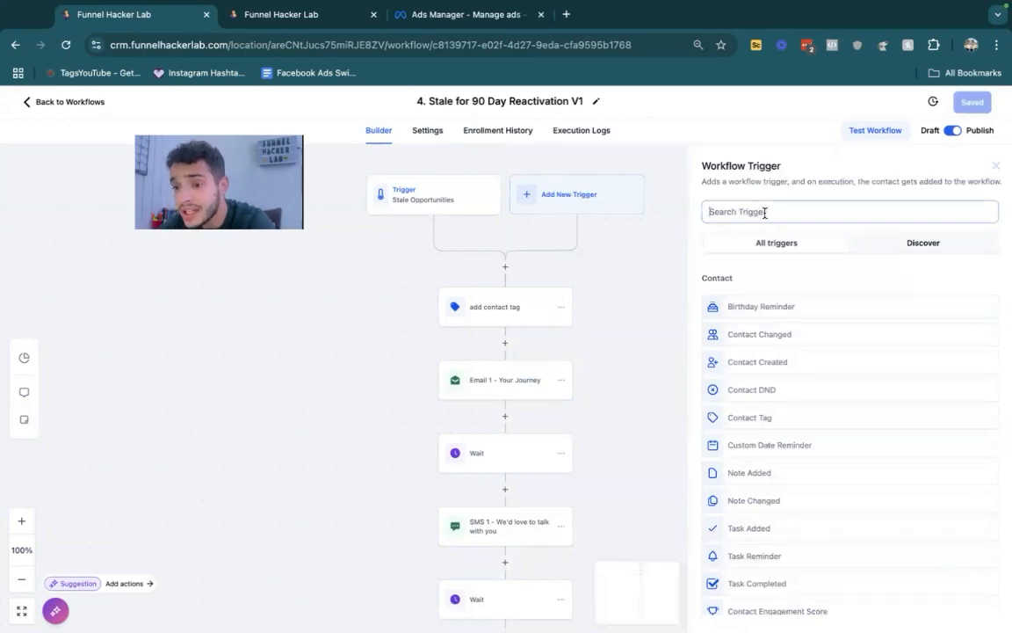
text(stale)
click(757, 306)
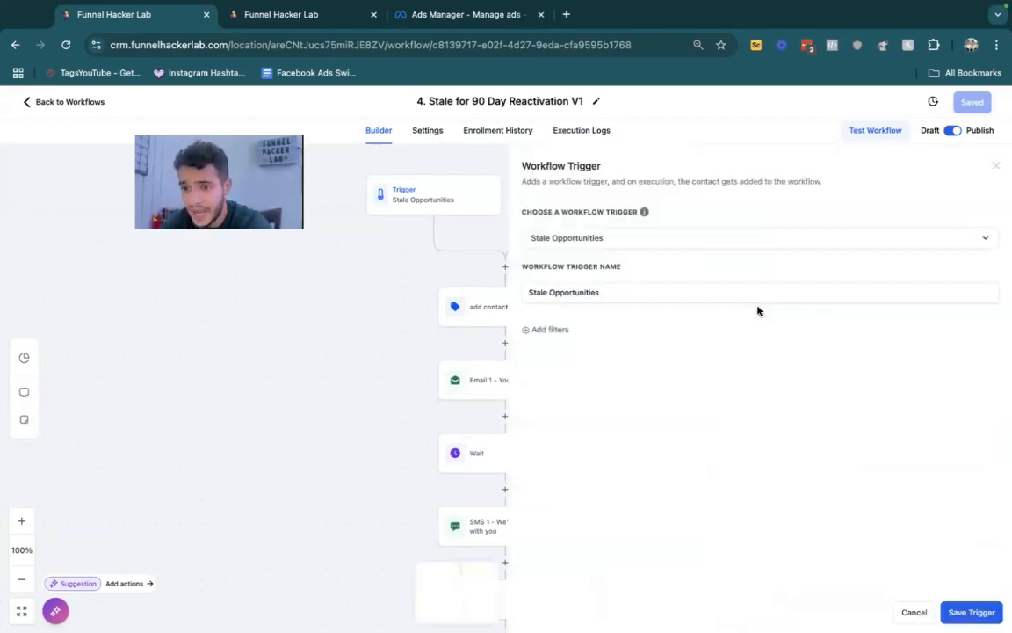
- Try a Duration in days filter of 30 on the new Stale Opportunities trigger
click(562, 337)
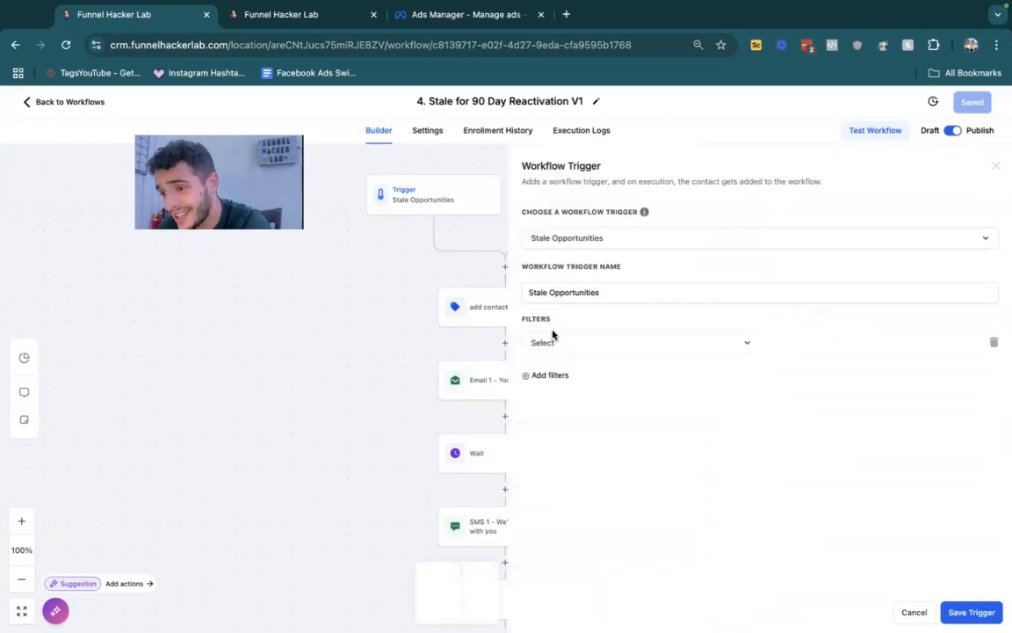
click(567, 344)
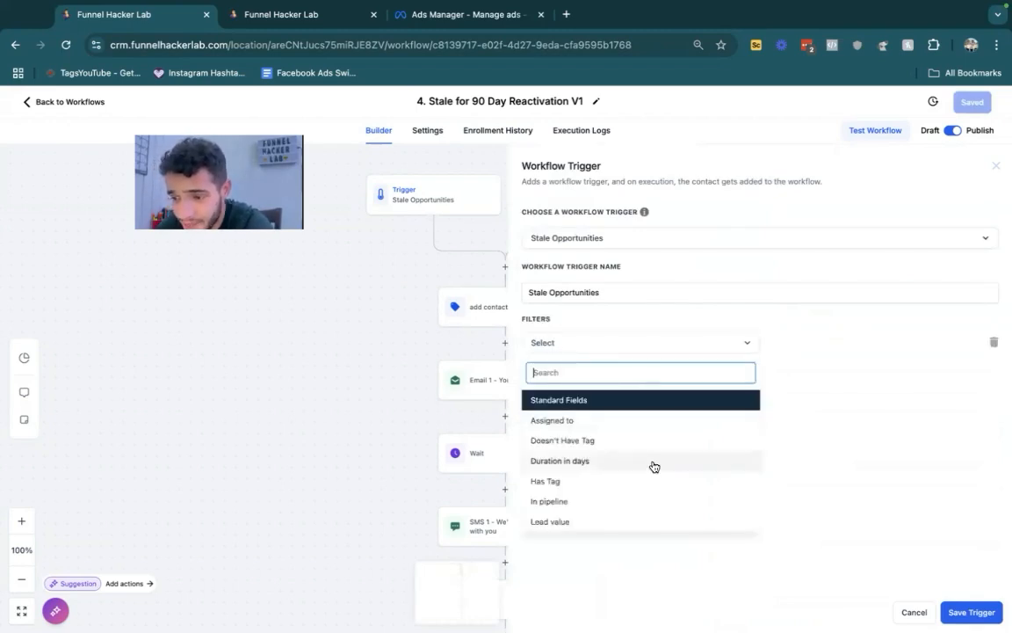
scroll(619, 475, down, 4)
scroll(619, 476, up, 1)
click(587, 422)
click(806, 344)
text(3)
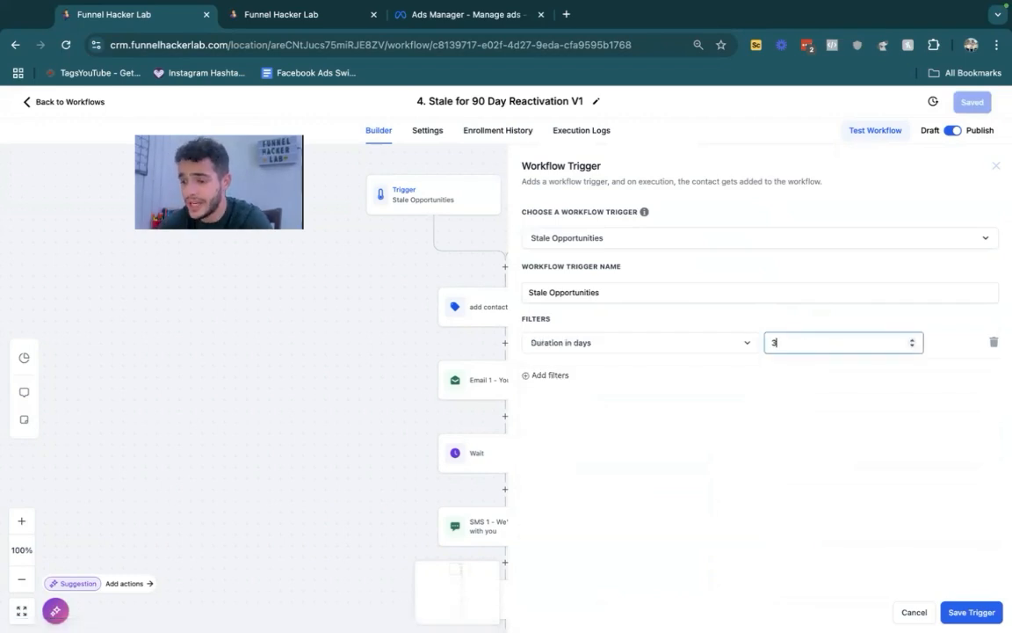
text(0)
click(971, 612)
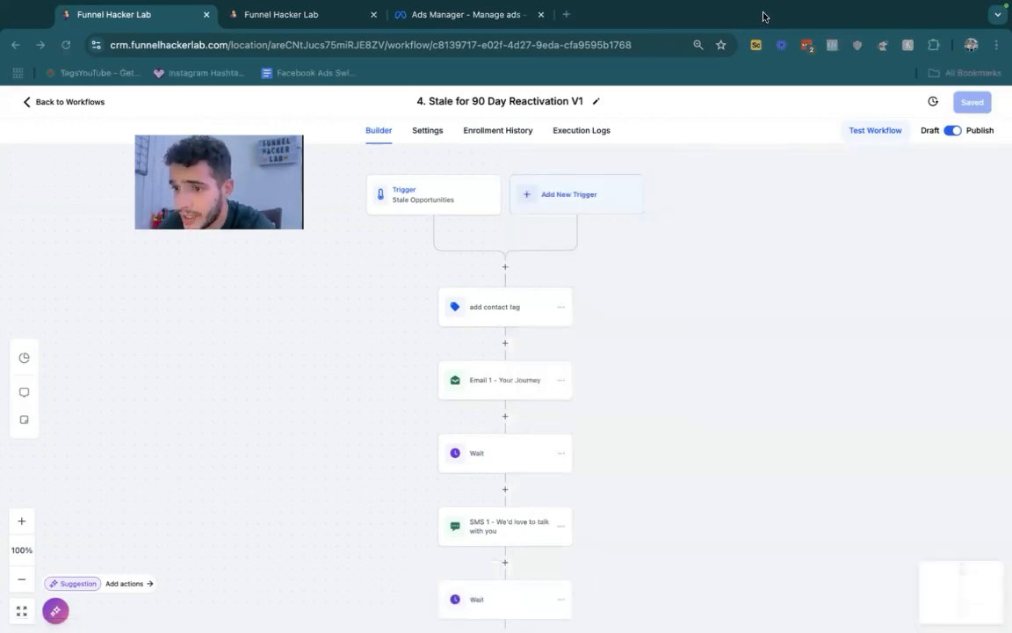
key(ctrl+Left)
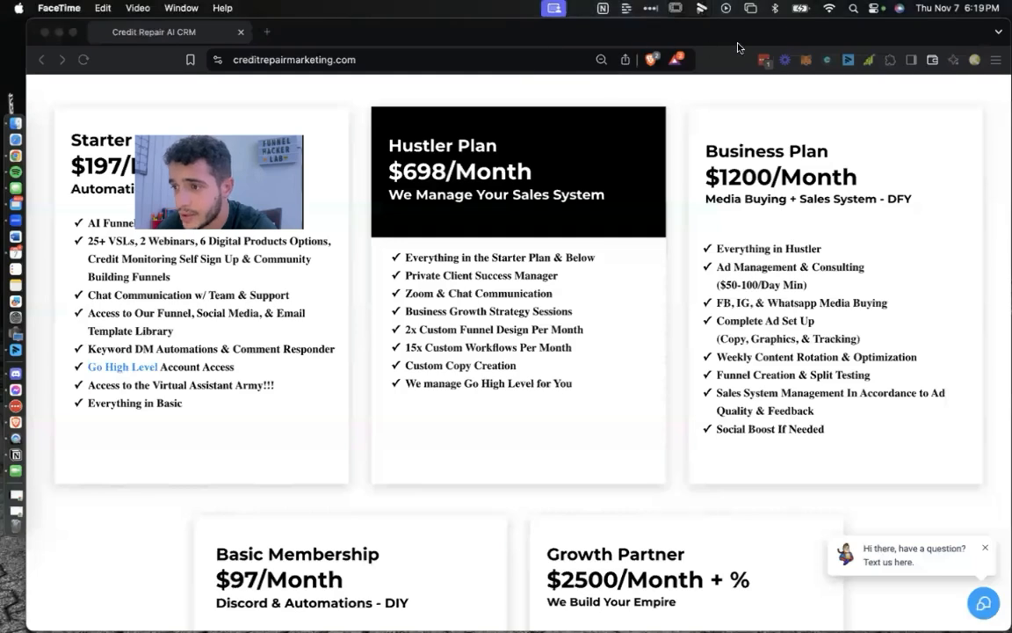
key(ctrl+Right)
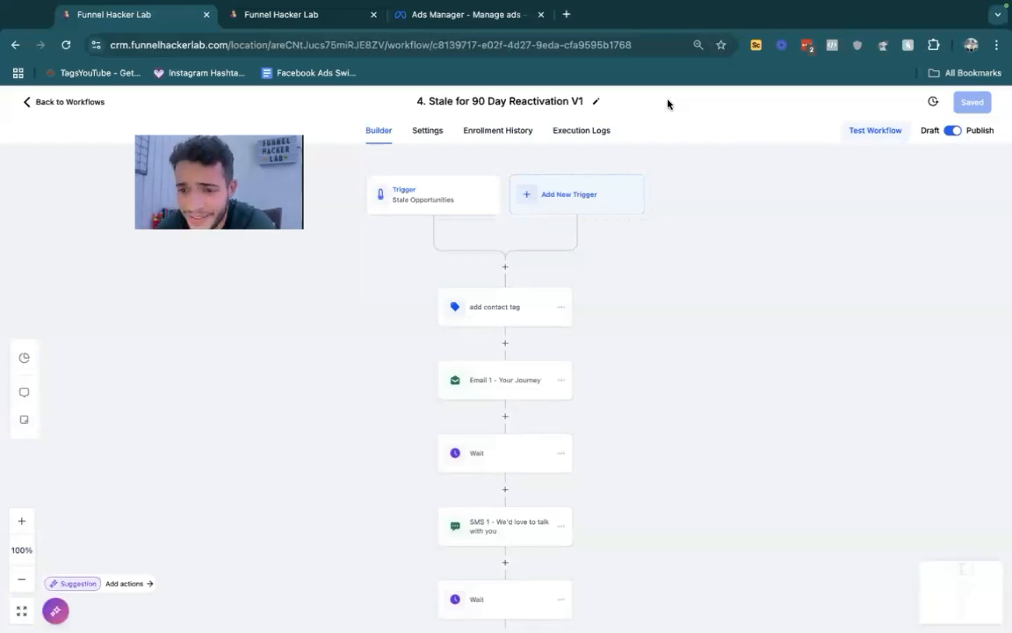
scroll(648, 284, down, 2)
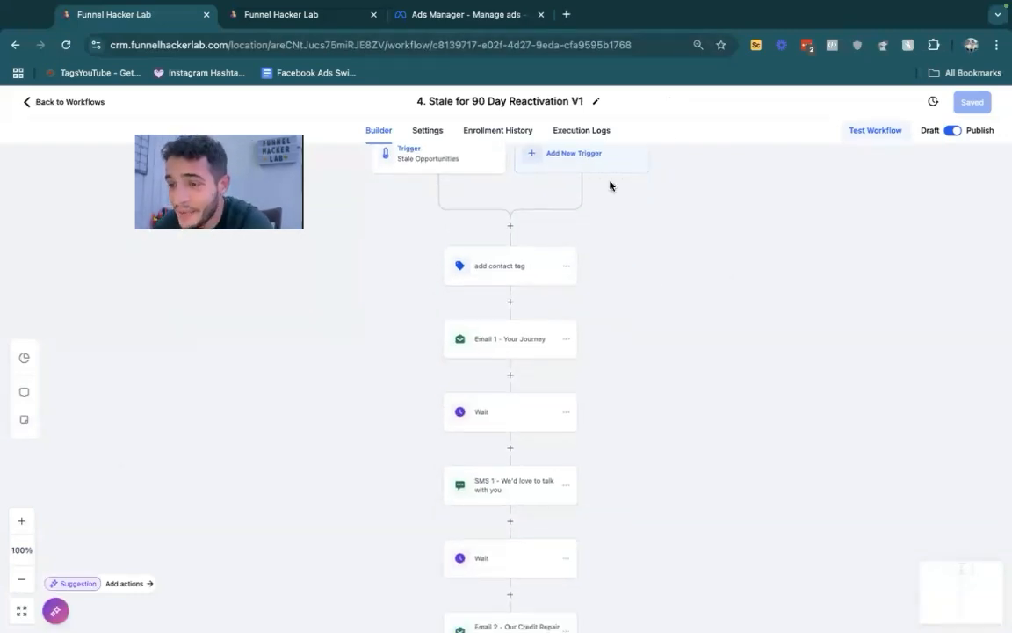
scroll(591, 264, up, 3)
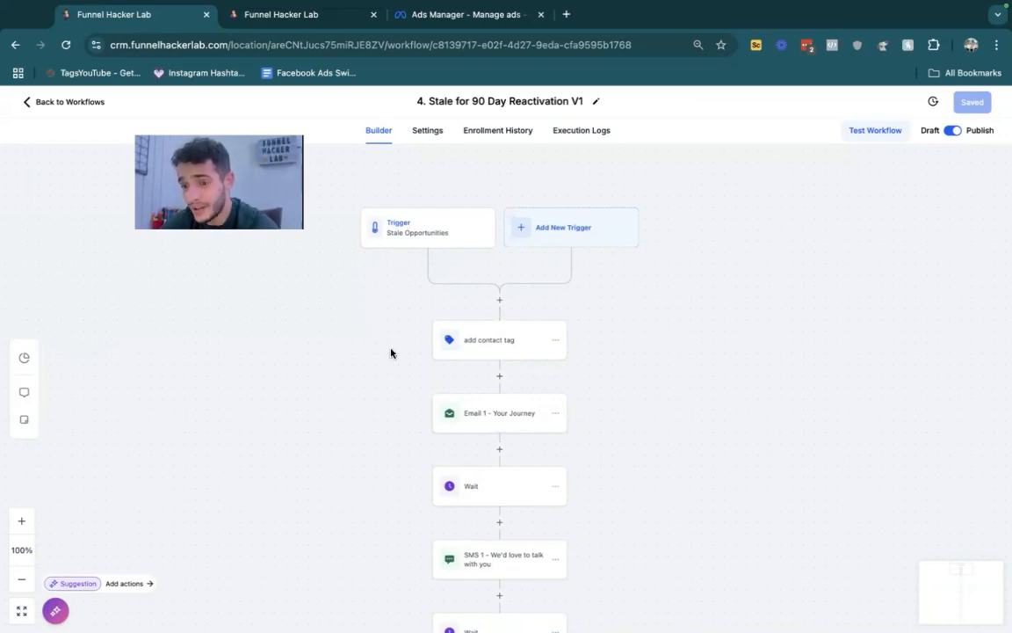
scroll(391, 352, down, 1)
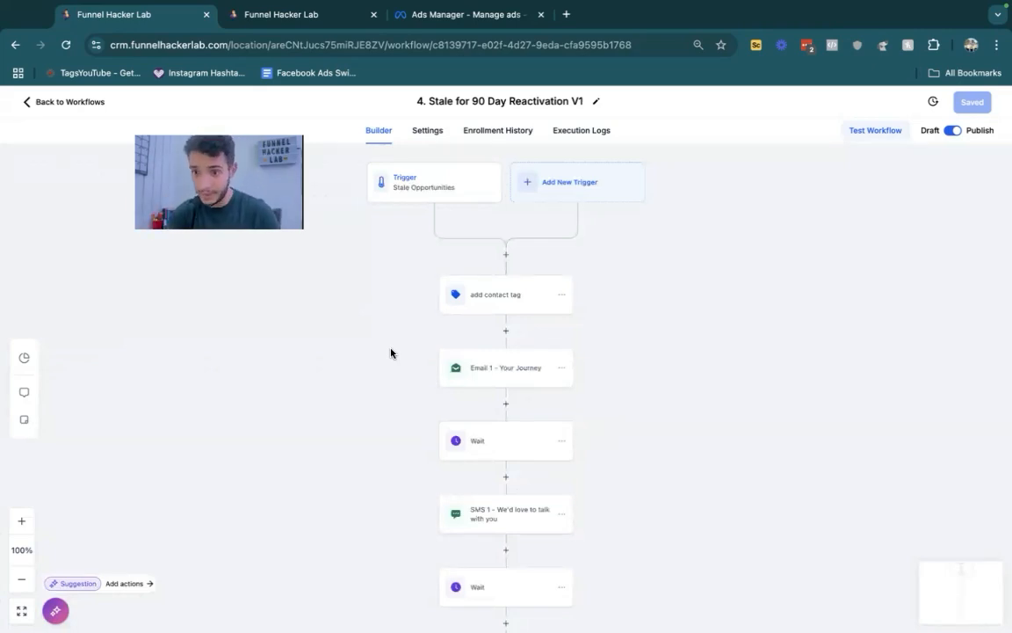
- View the settings of the existing Stale Opportunities trigger and the "add contact tag" action, closing each without changes
click(429, 189)
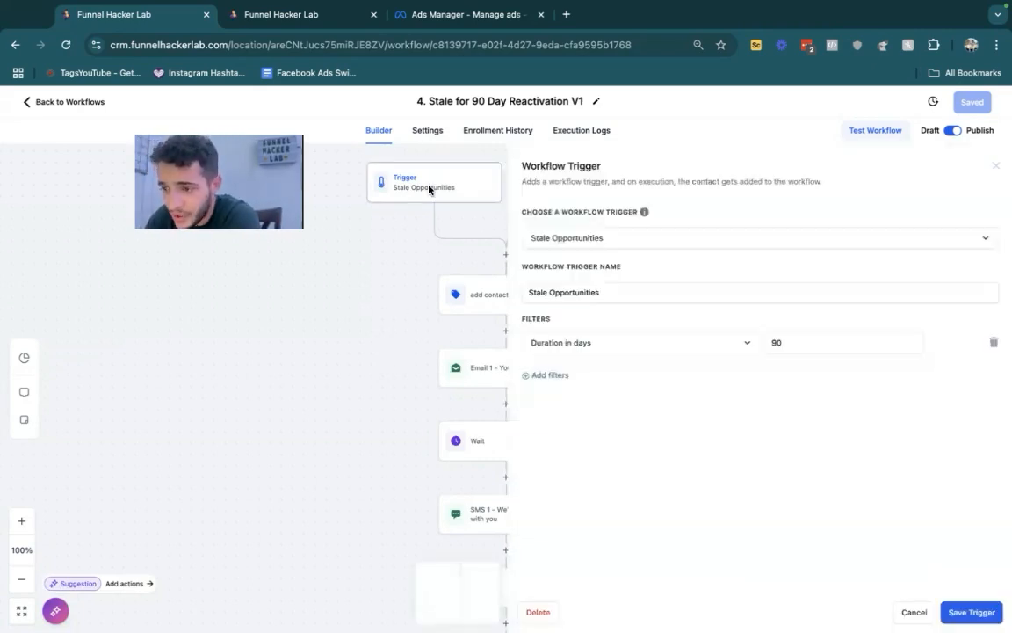
click(995, 166)
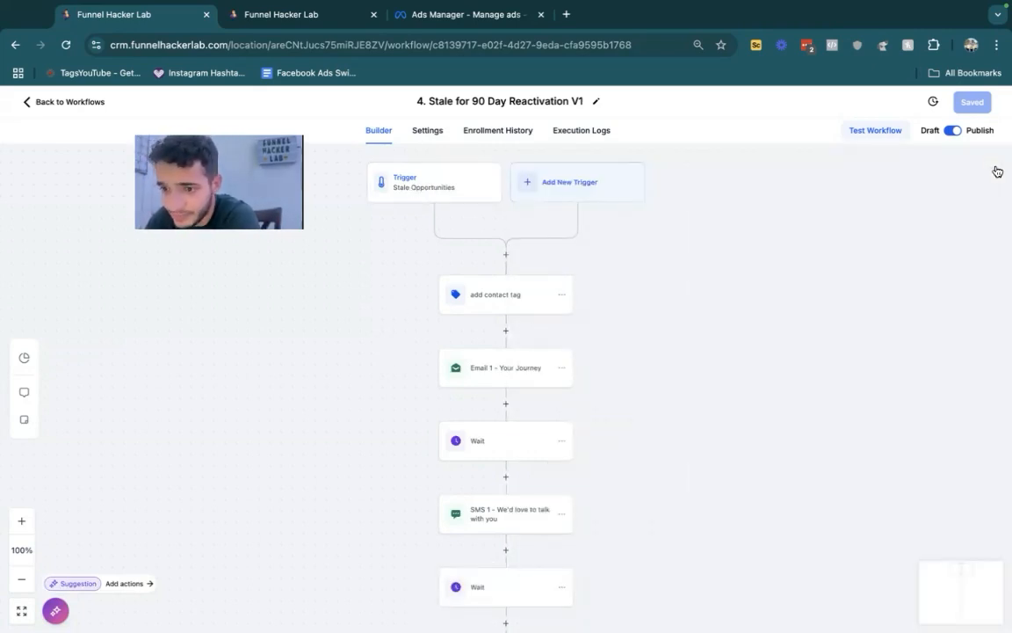
click(490, 294)
click(995, 166)
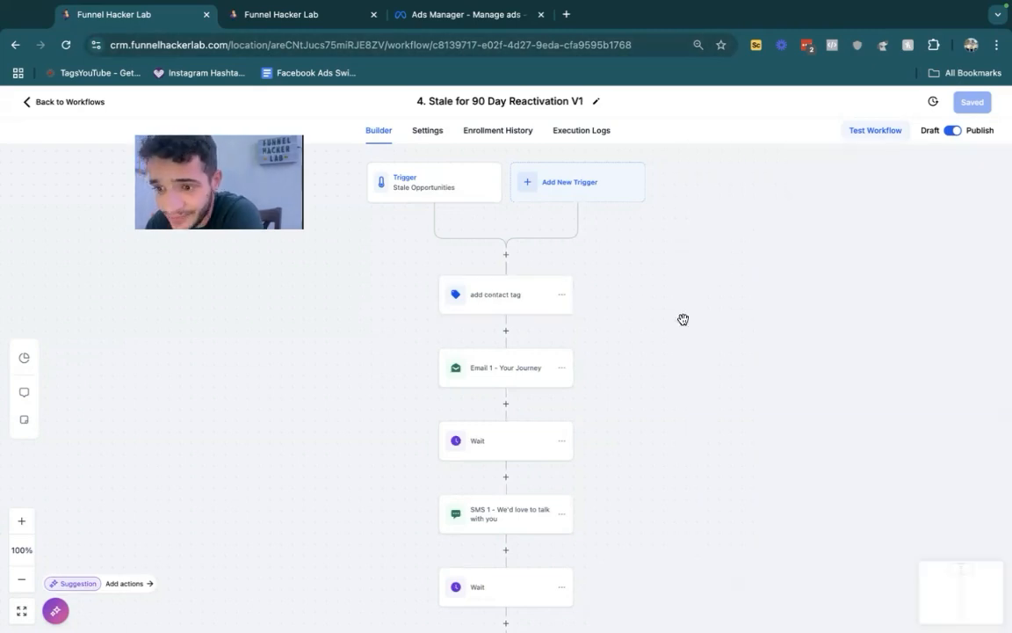
- Open the "Email 1 - Your Journey" action, read through its subject and message, and close it
scroll(682, 319, down, 2)
click(501, 282)
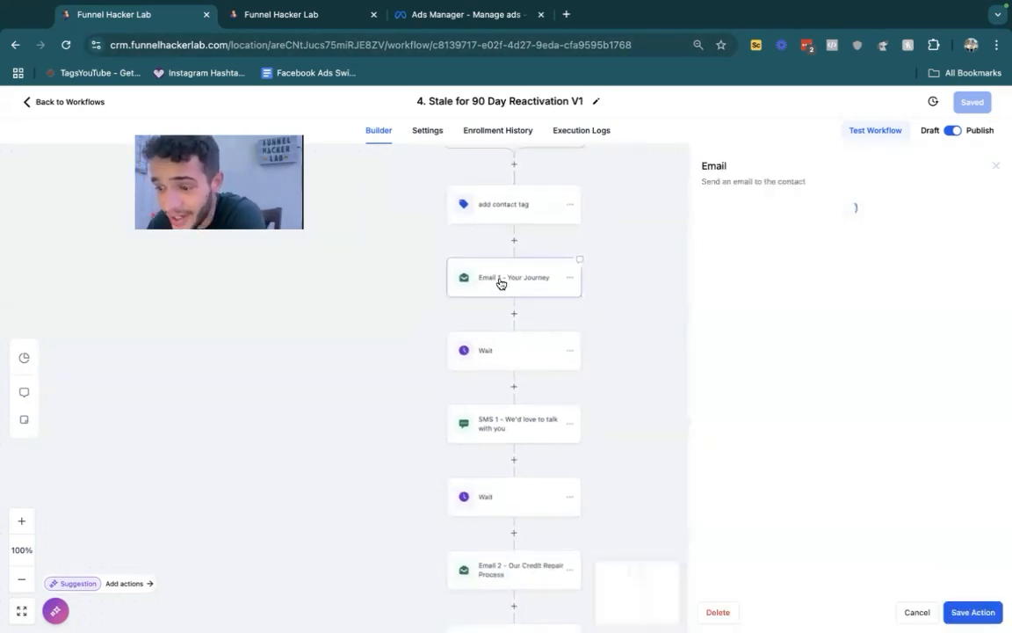
scroll(861, 357, down, 3)
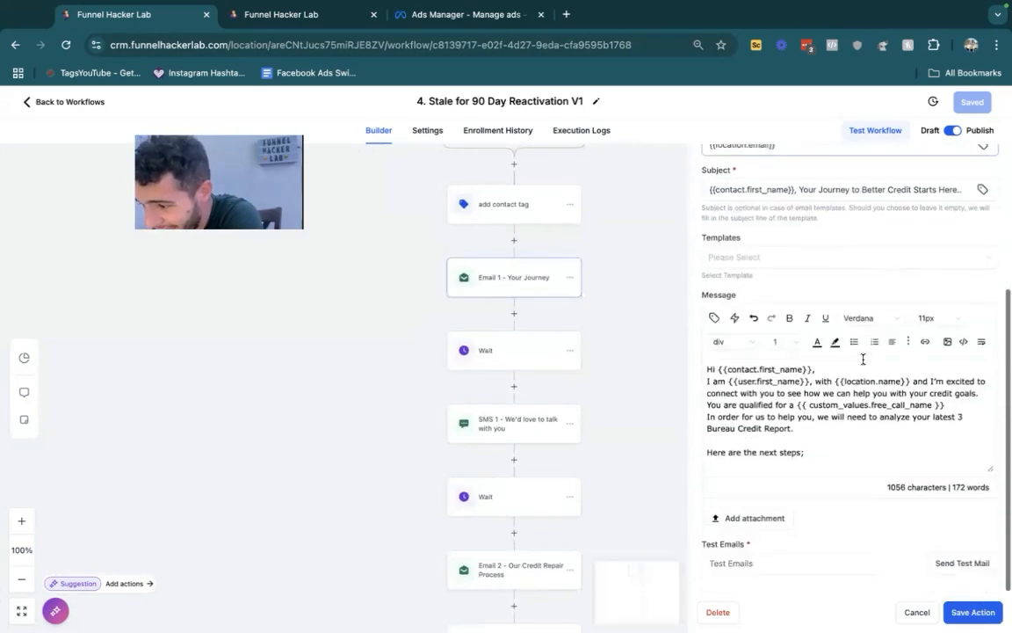
scroll(906, 264, up, 5)
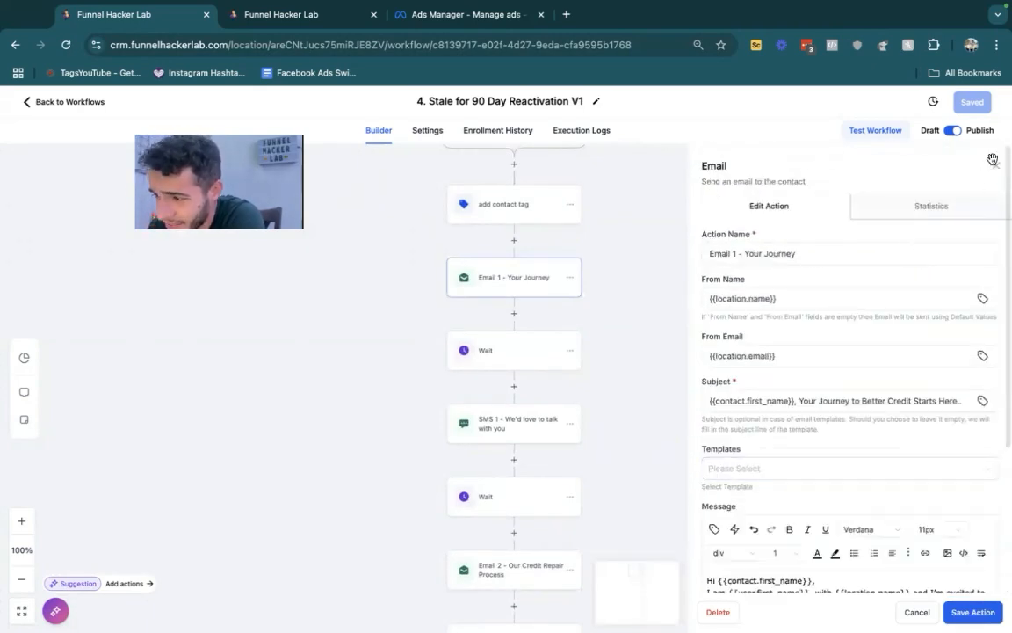
click(989, 158)
- Examine the reactivation workflow's sequence of emails, waits and SMS messages from the trigger downwards
scroll(565, 390, down, 5)
scroll(565, 390, down, 10)
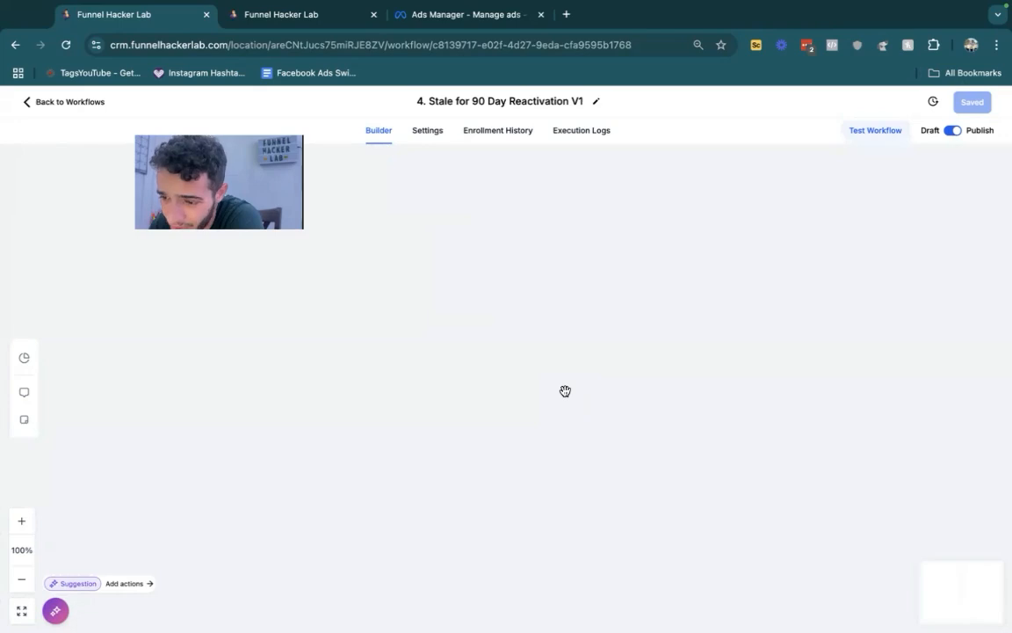
scroll(565, 391, up, 10)
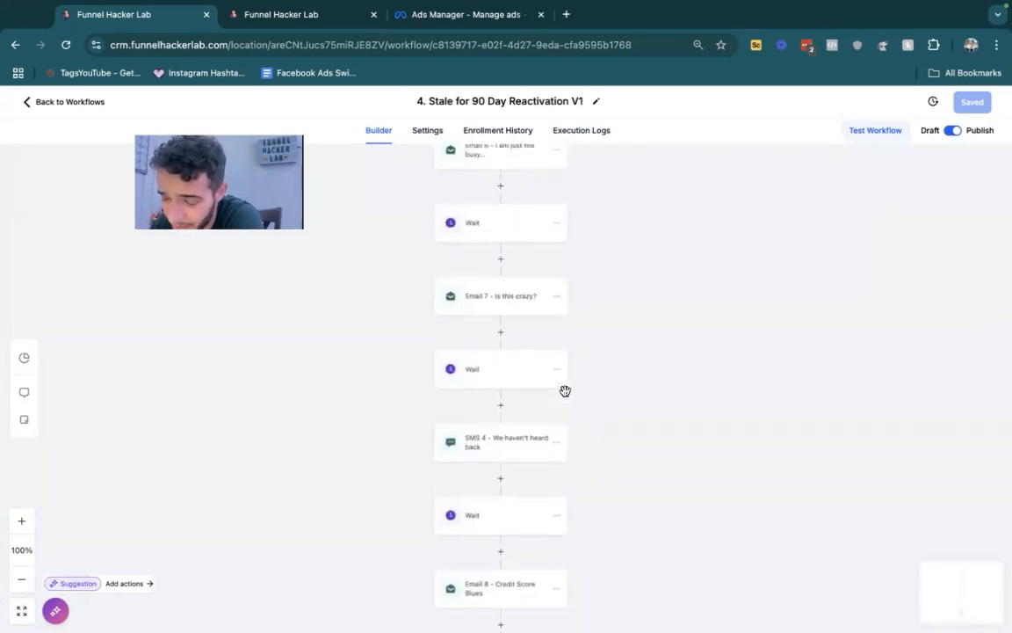
scroll(565, 396, up, 10)
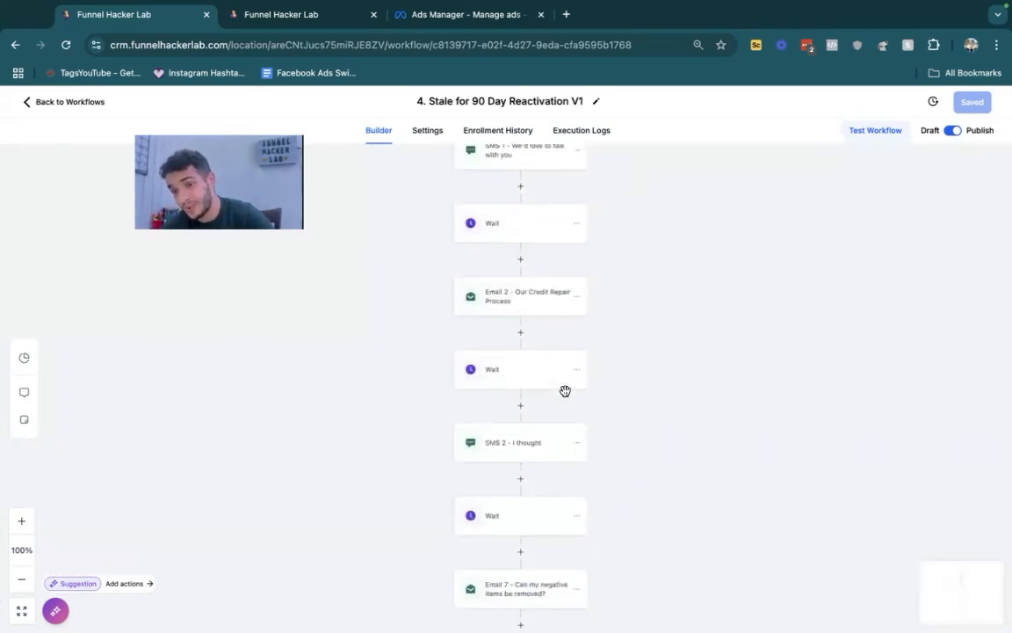
scroll(565, 396, up, 2)
scroll(565, 396, down, 4)
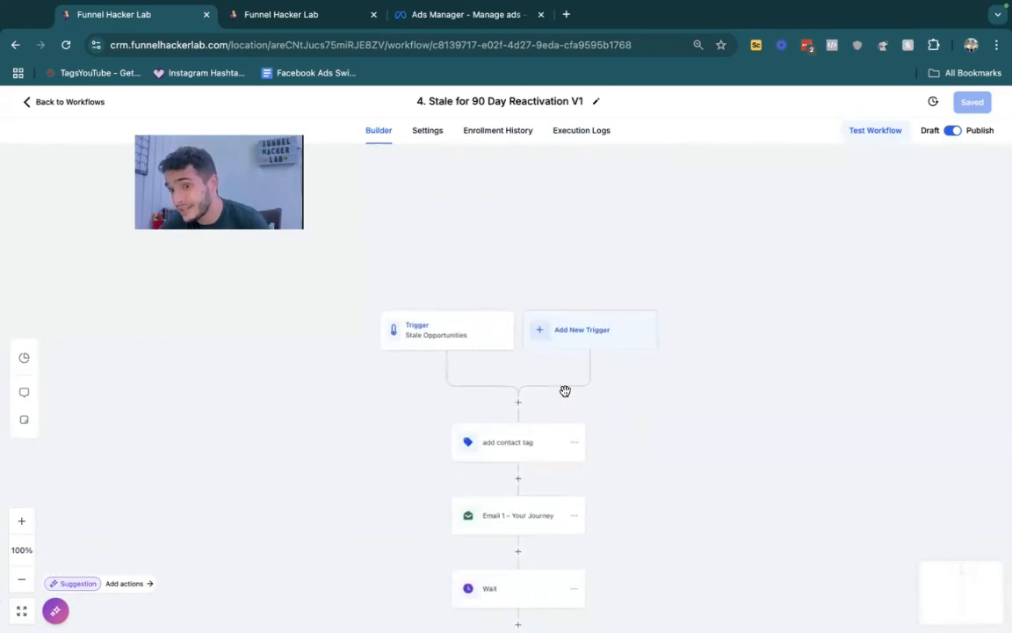
scroll(565, 396, down, 5)
scroll(565, 397, up, 6)
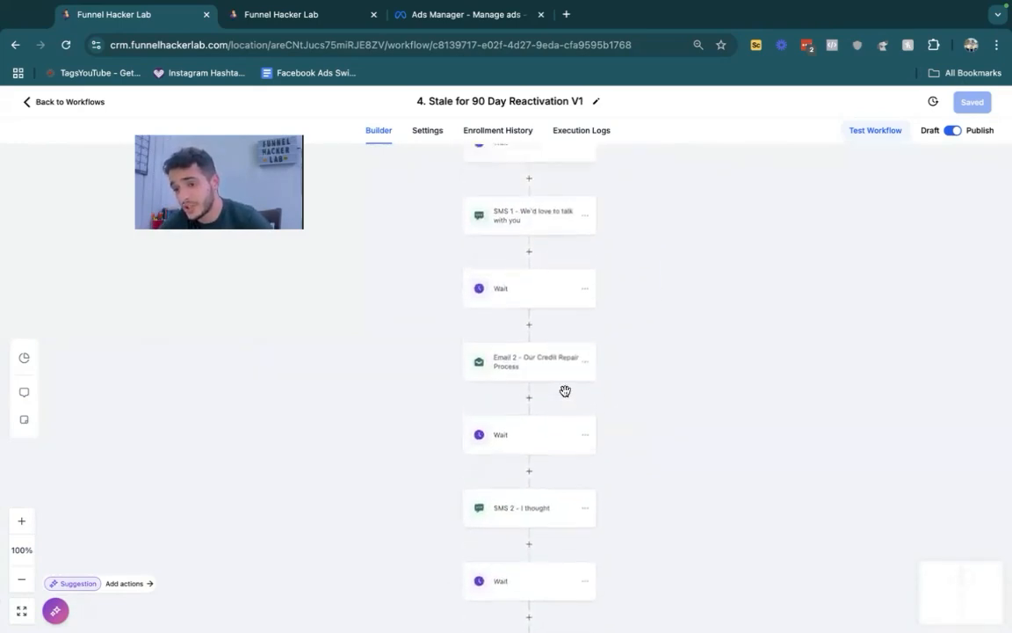
scroll(565, 396, up, 3)
scroll(565, 389, down, 2)
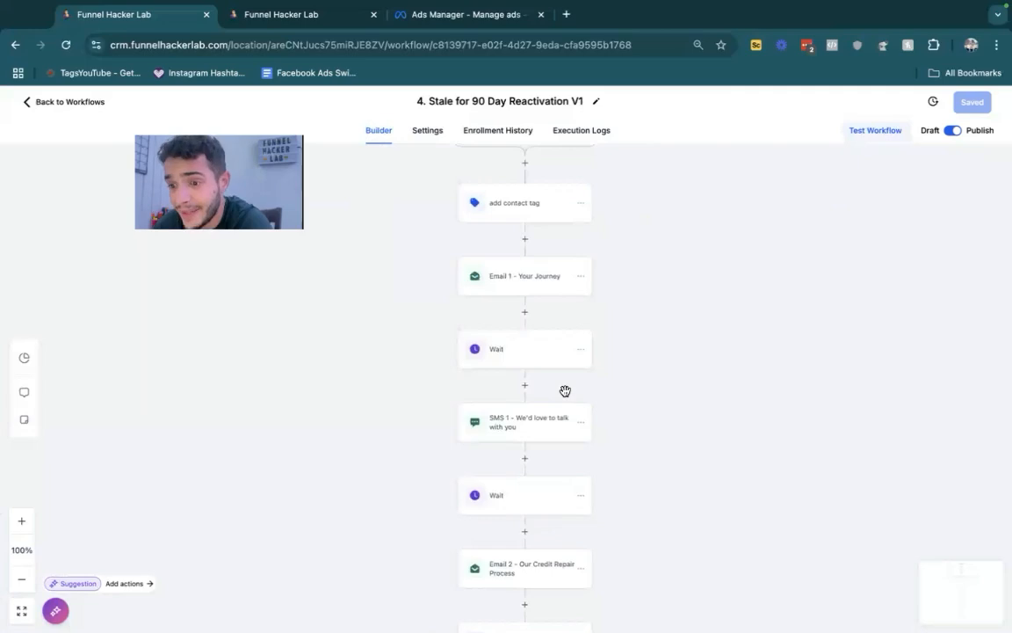
- Read the "Email 3 - Are you tired of having bad credit?" message and open "SMS 5 - still interested ?"
scroll(565, 390, down, 10)
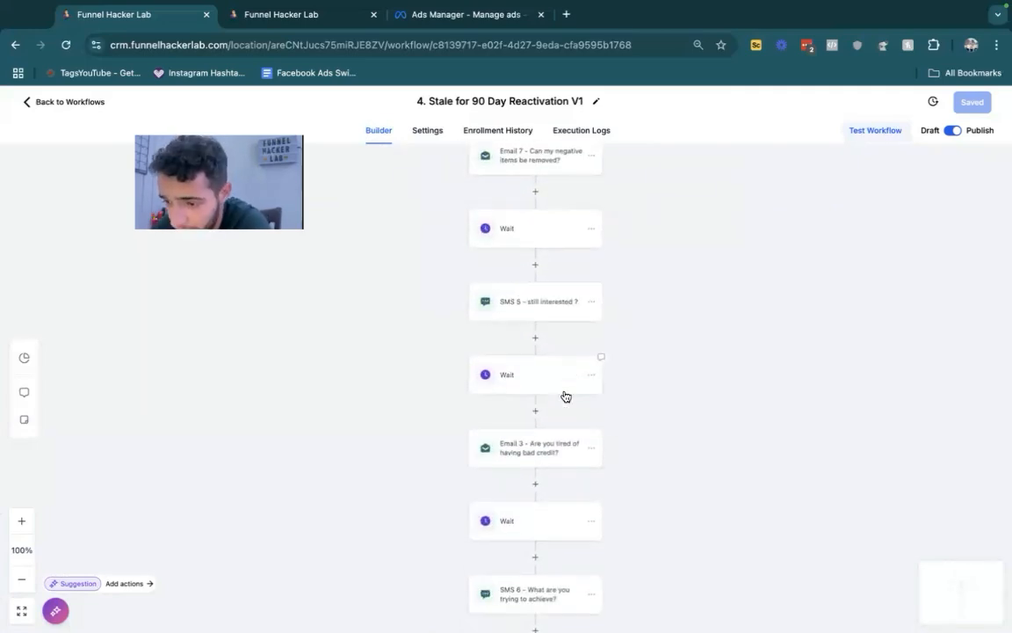
click(533, 453)
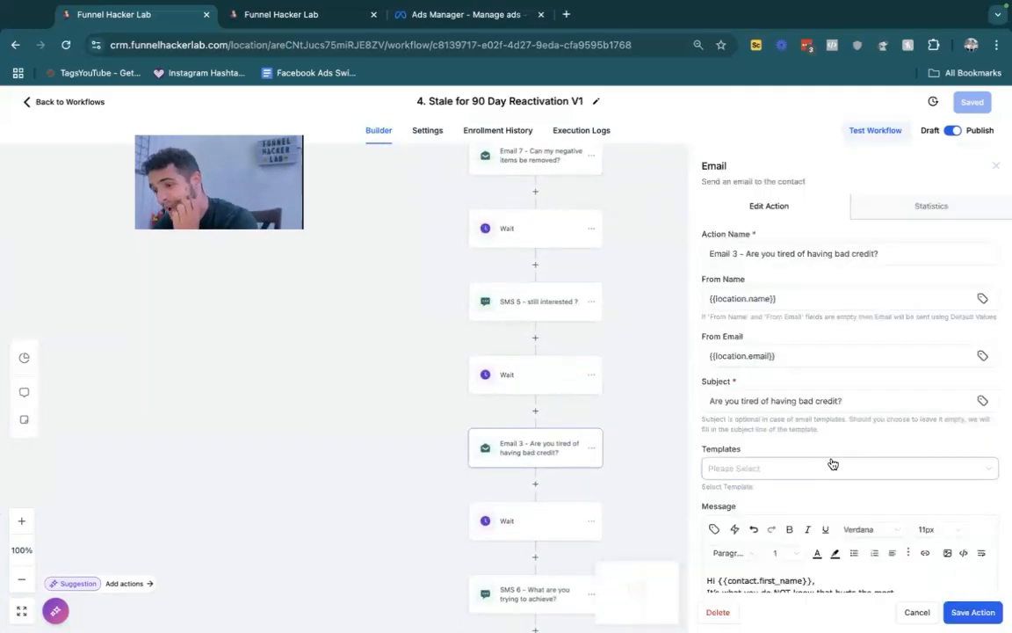
scroll(831, 463, down, 3)
scroll(831, 463, down, 5)
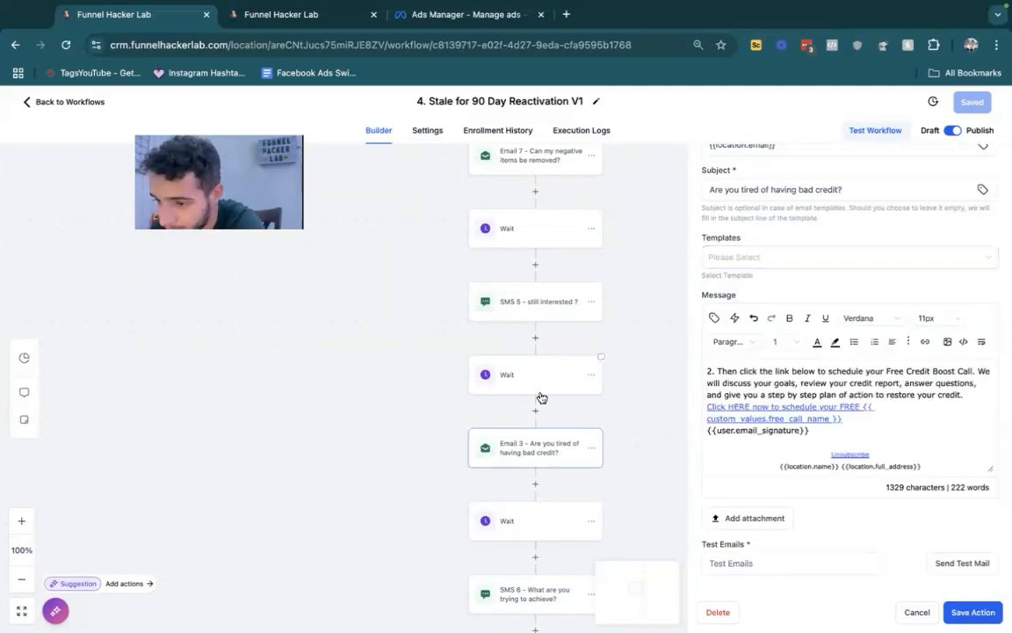
click(535, 306)
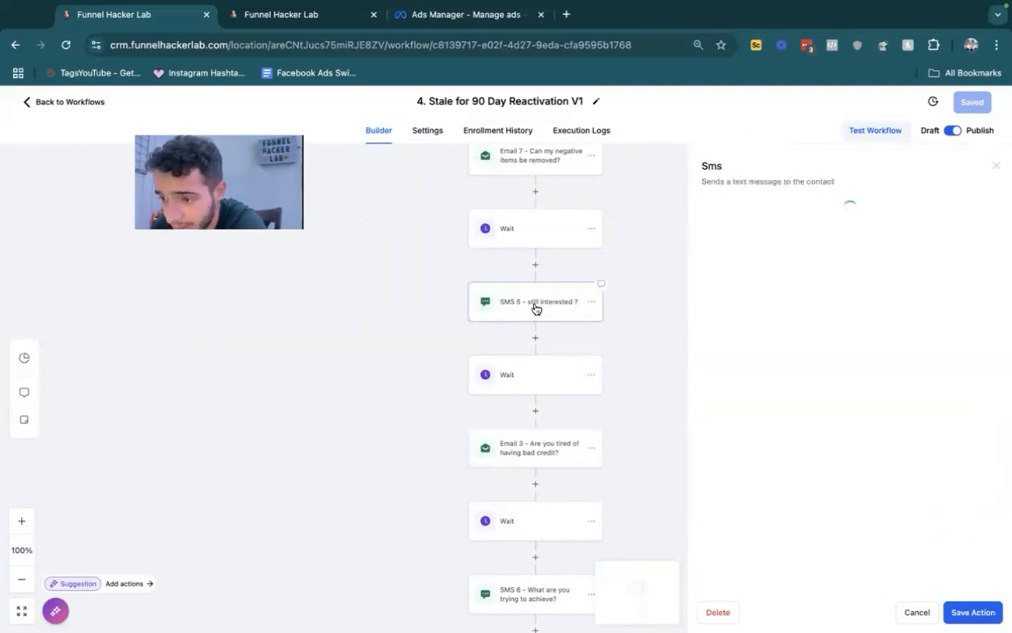
- Open the workflow's last action, "SMS 5 - you contacted us", save it unchanged and reopen it to view the message
scroll(501, 352, down, 10)
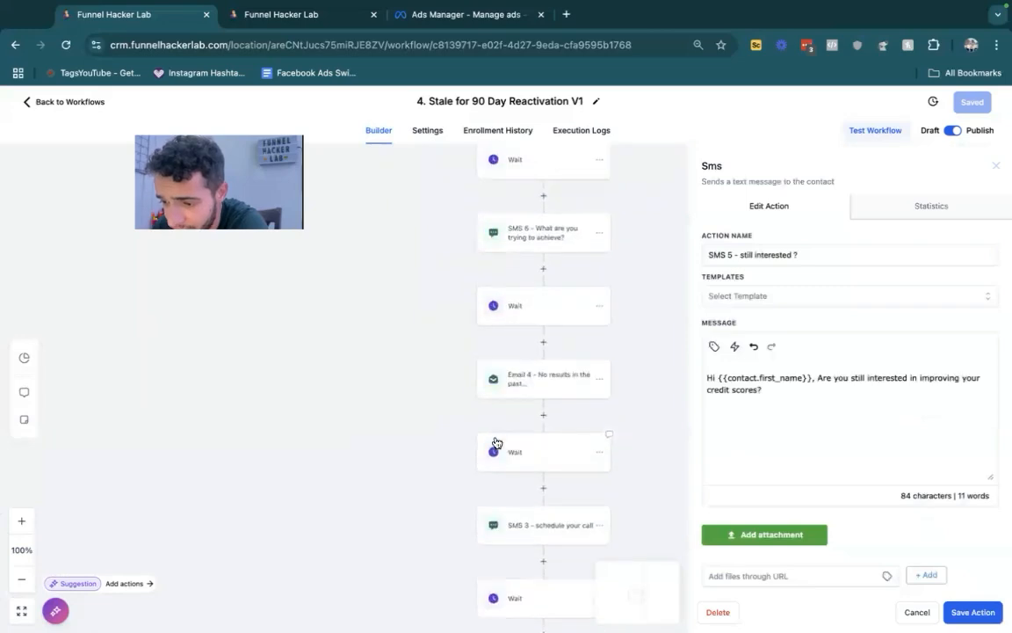
click(528, 376)
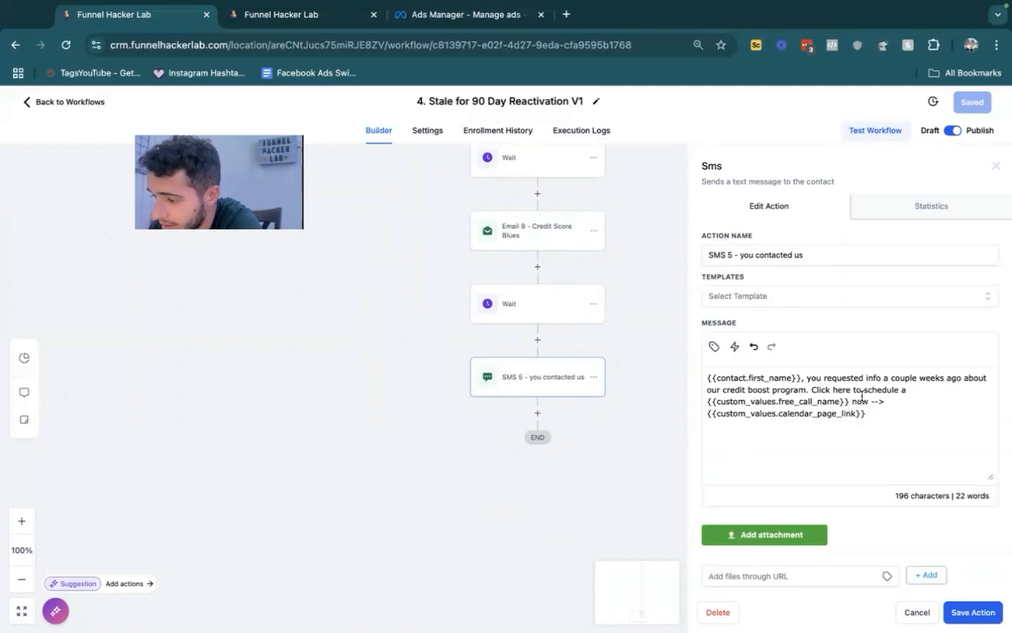
click(962, 611)
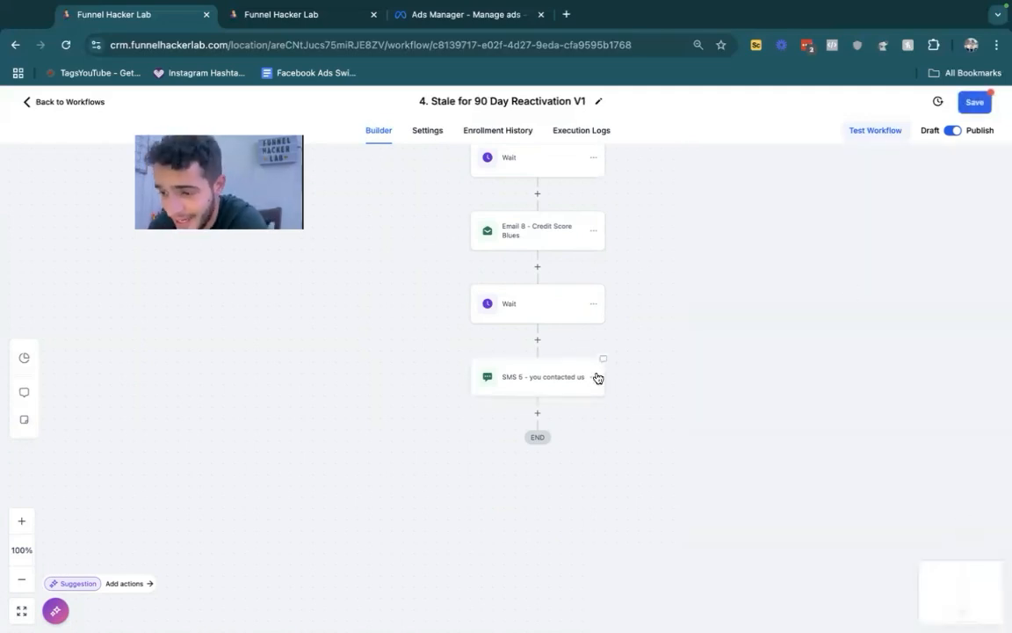
click(555, 376)
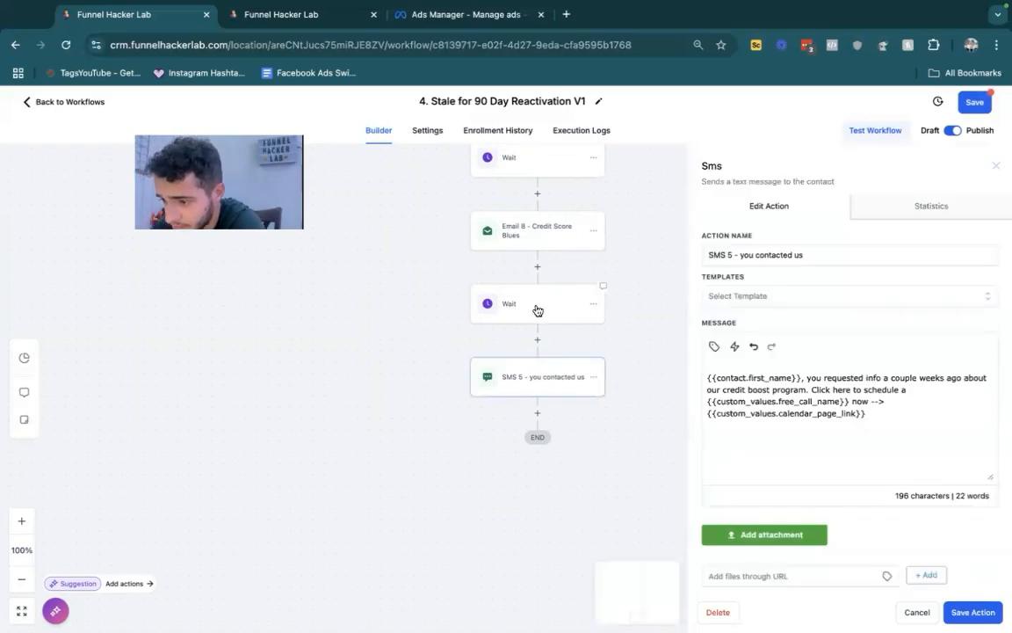
- Open the "Email 8 - Credit Score Blues" action and read its message down to the call scheduling link
click(518, 229)
scroll(743, 371, down, 5)
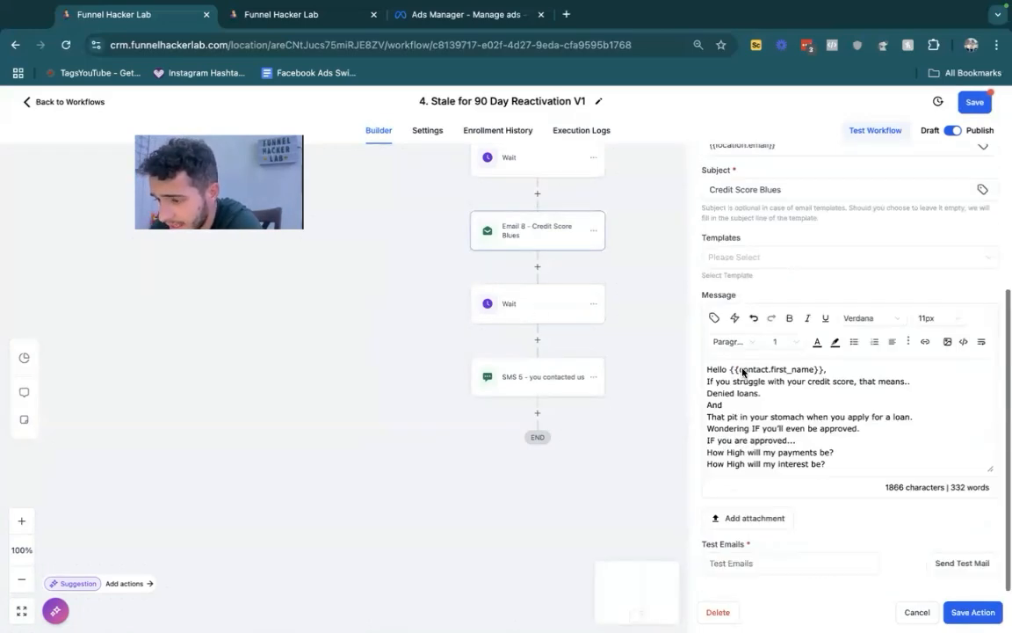
scroll(785, 407, down, 3)
scroll(785, 407, down, 10)
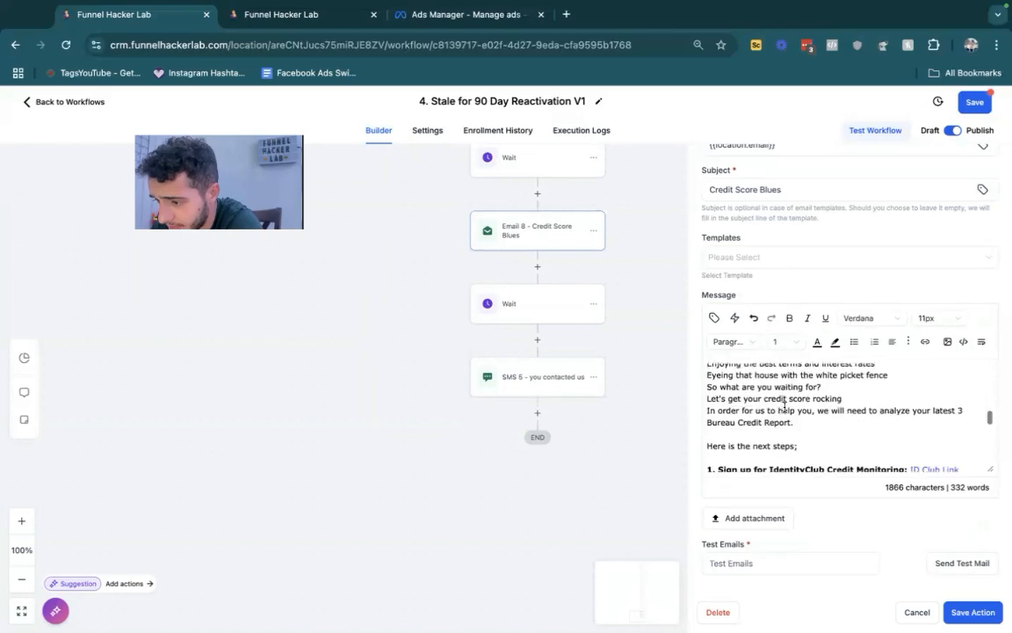
click(796, 406)
- Replace the URL behind Email 8's "Click HERE now to schedule your FREE" link with a trigger link, and save the workflow
drag(849, 406, 711, 395)
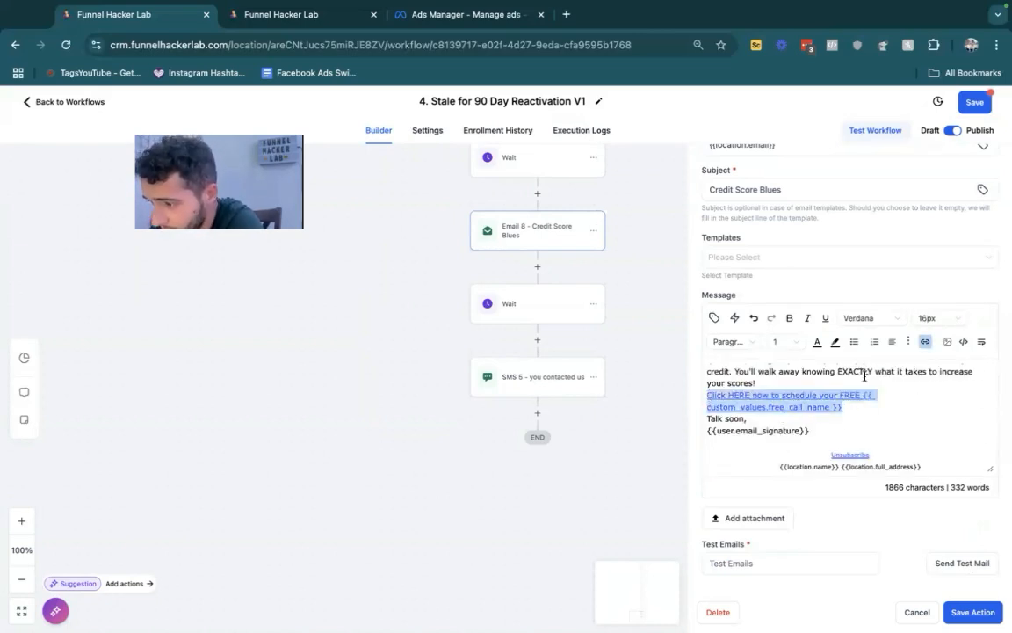
click(925, 342)
click(528, 314)
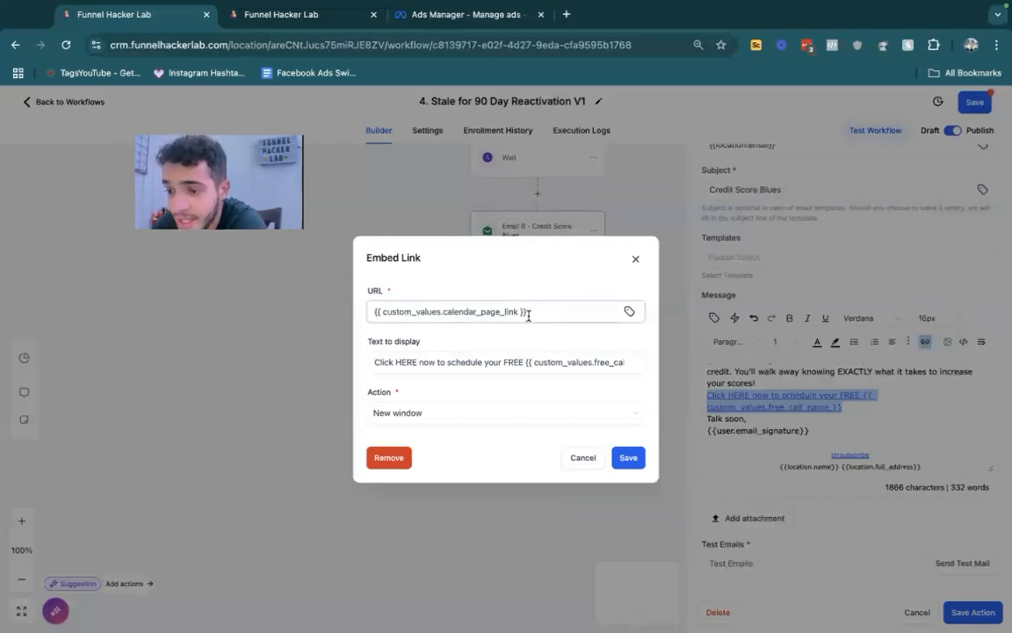
key(ctrl+a)
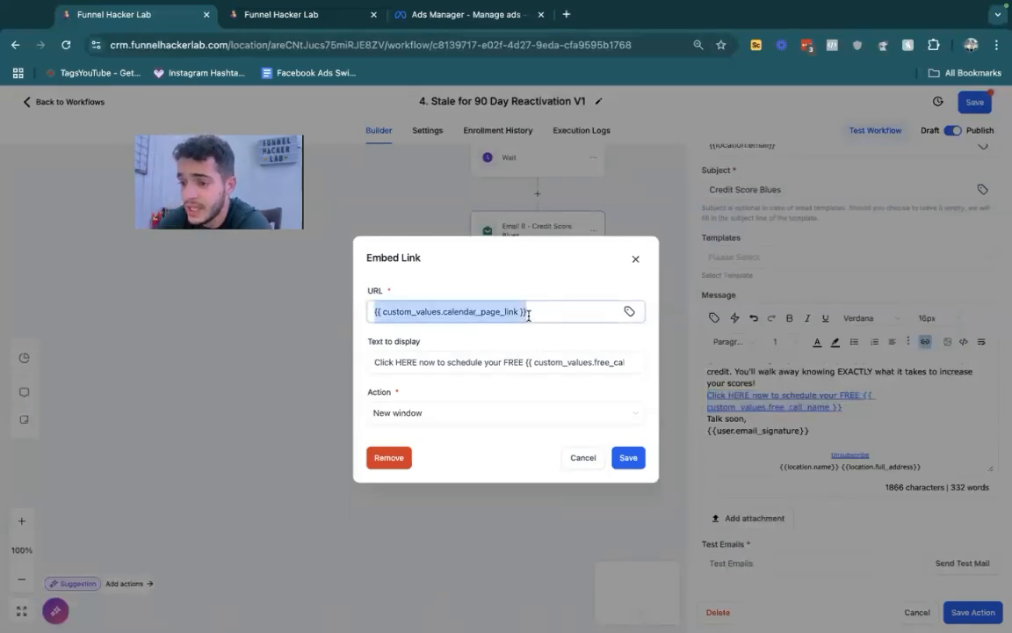
key(BackSpace)
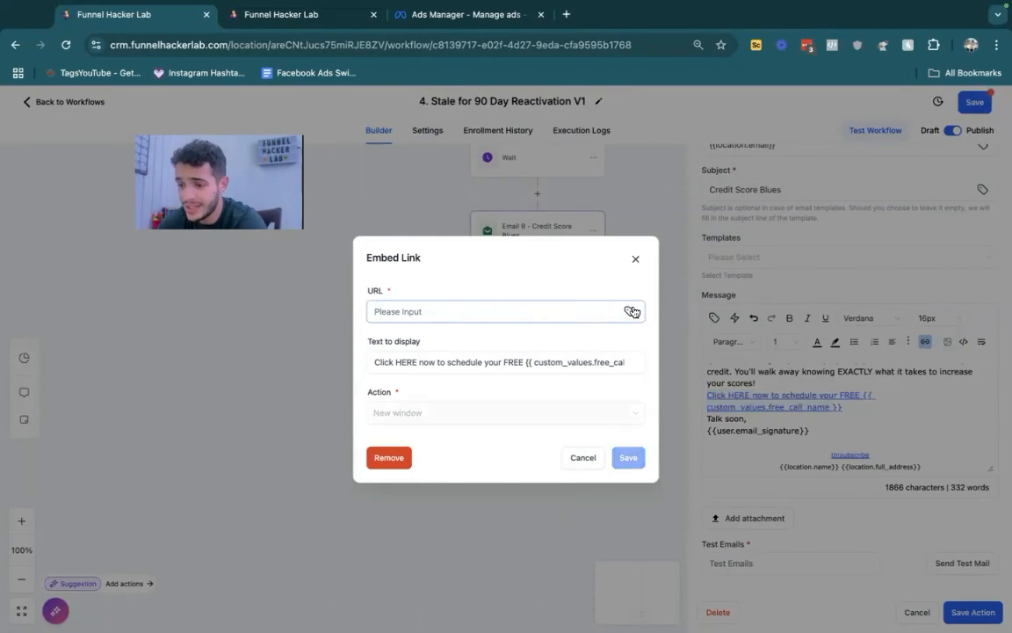
click(629, 311)
click(595, 250)
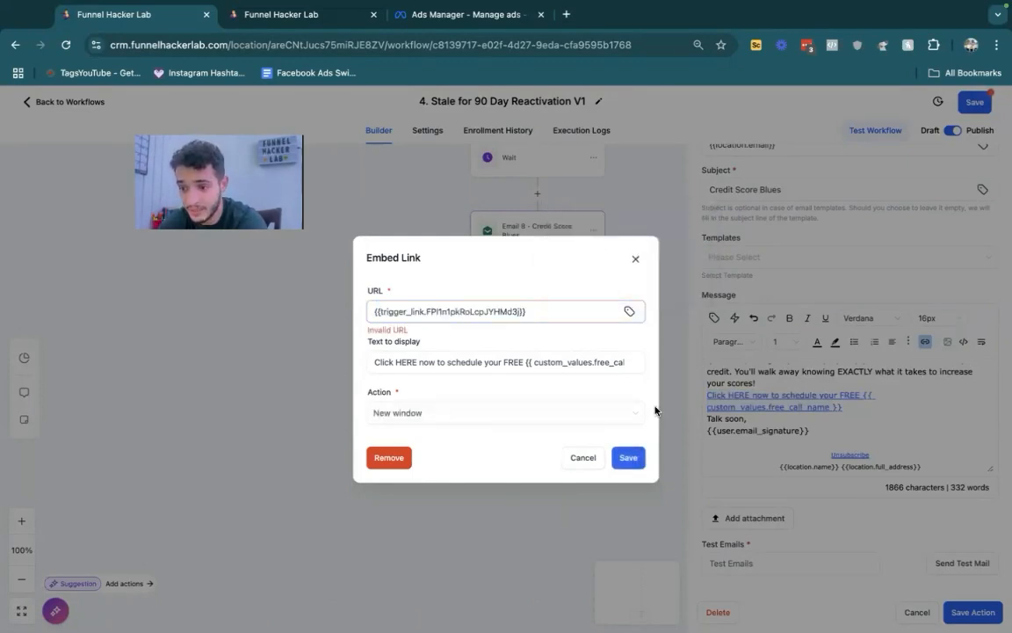
click(628, 457)
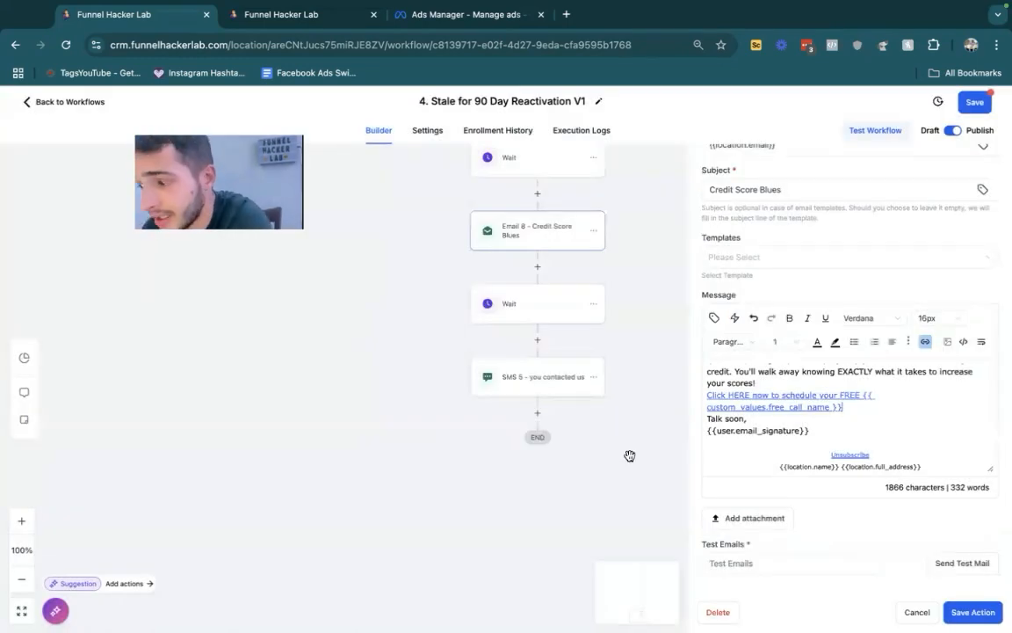
click(331, 232)
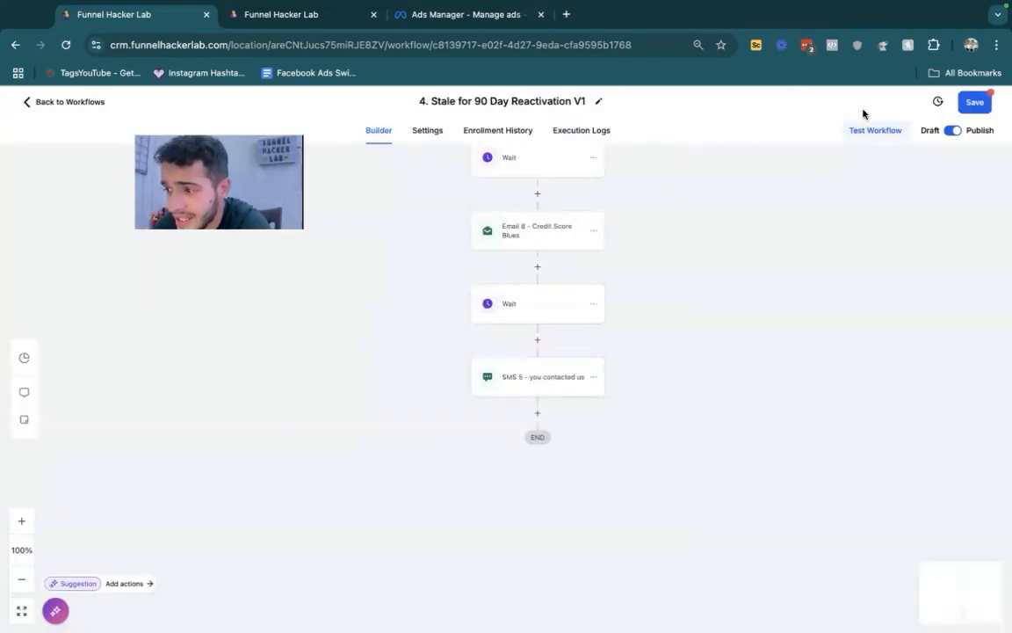
click(974, 106)
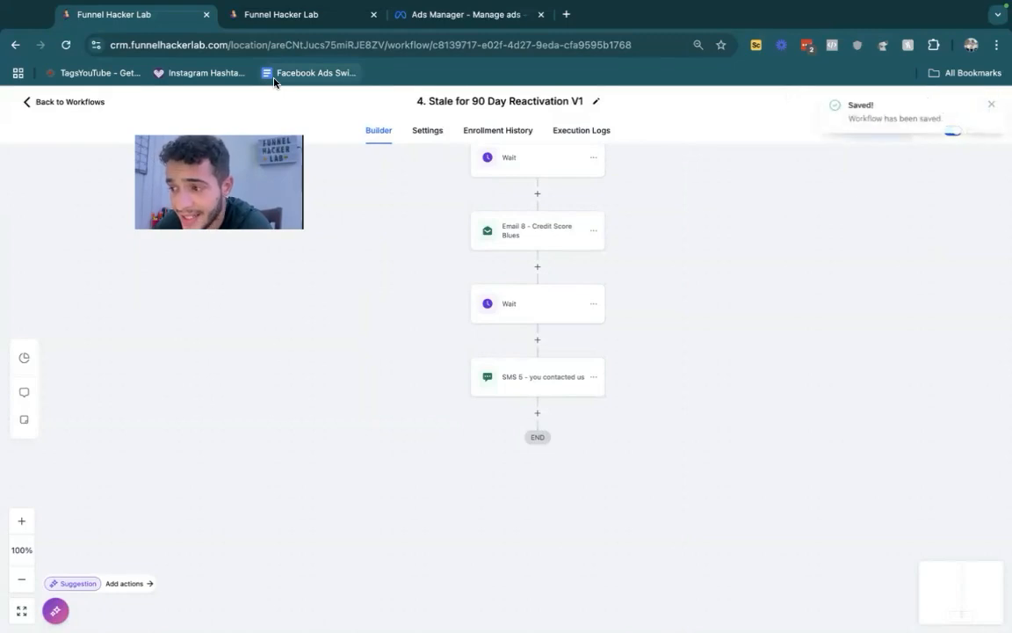
- Leave the reactivation workflow and view the Clicked Trigger Link stage on the opportunities board
click(69, 104)
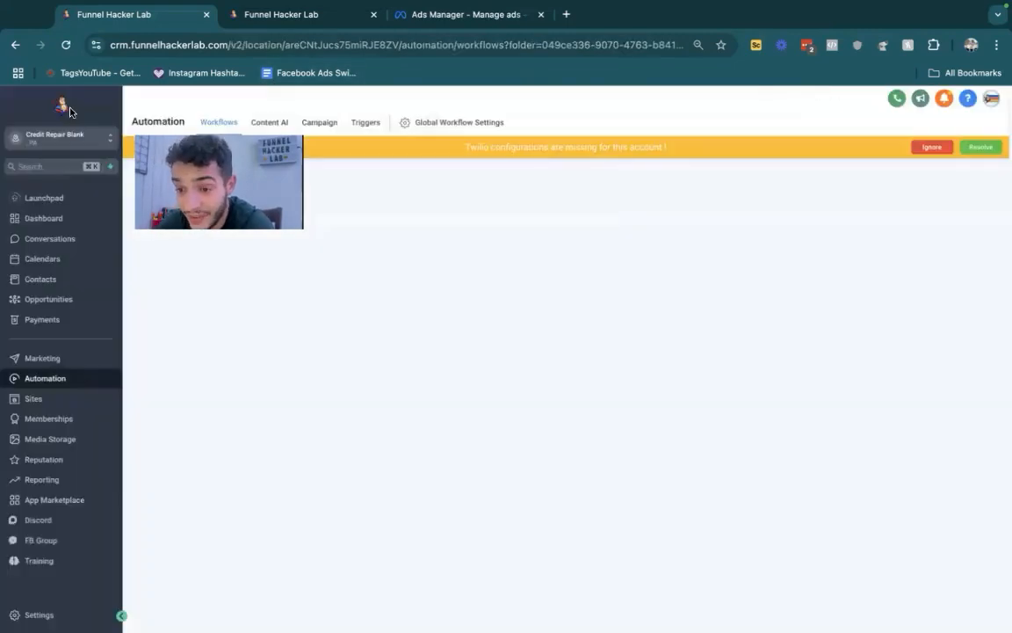
click(58, 299)
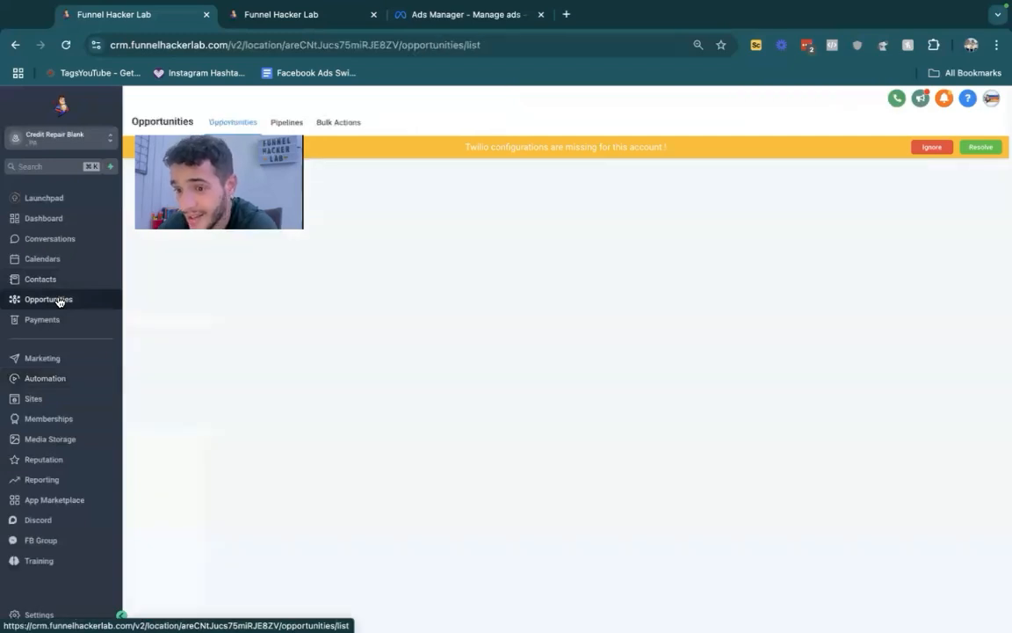
drag(366, 250, 334, 243)
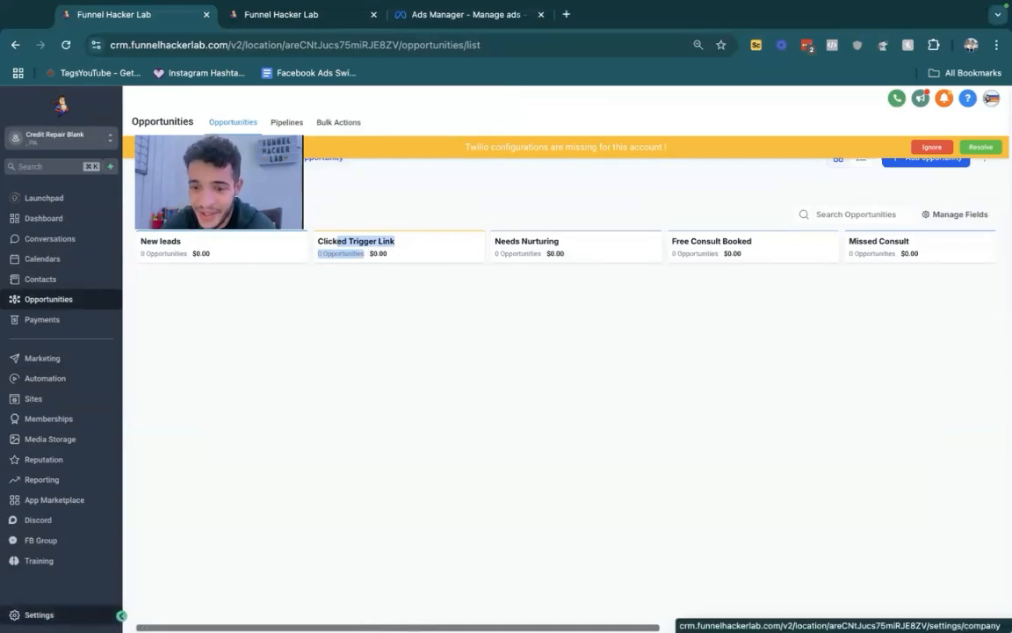
- Open the list of marketing trigger links and examine the calendar_page_link entry
click(38, 615)
click(33, 196)
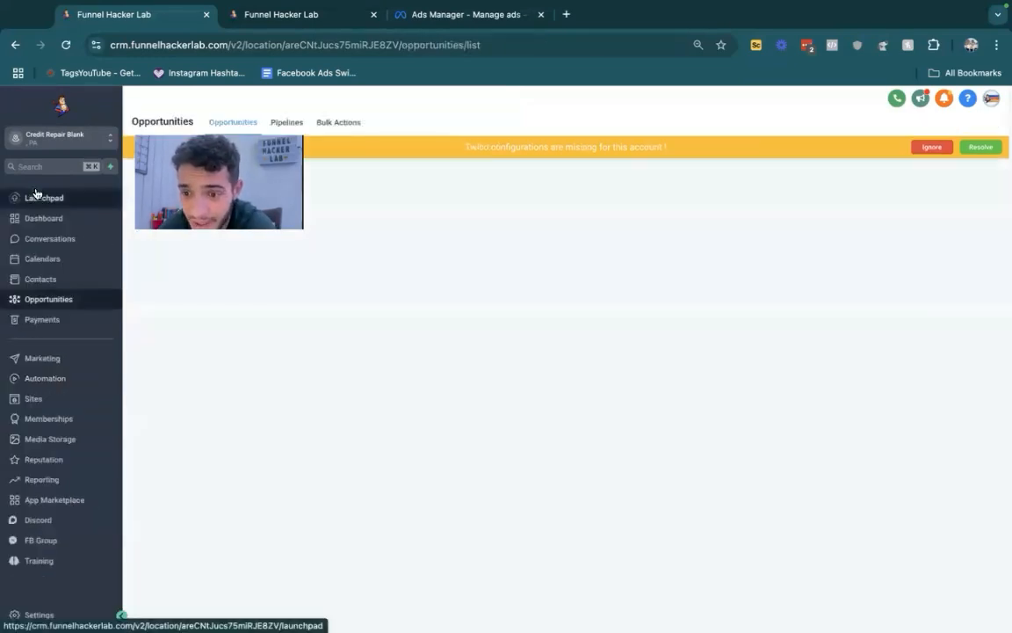
click(72, 362)
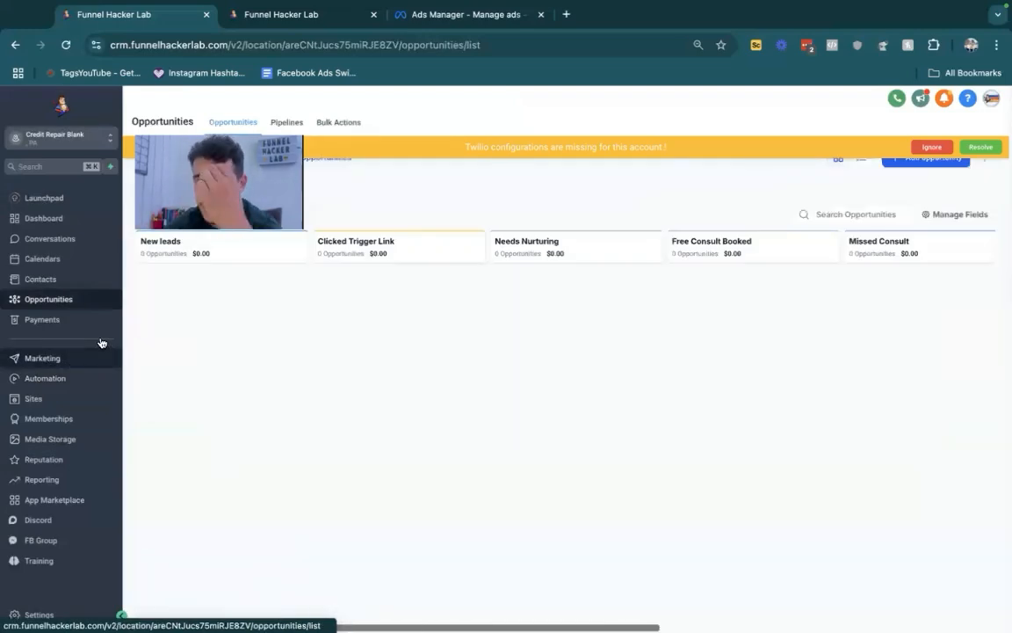
mouse_move(454, 128)
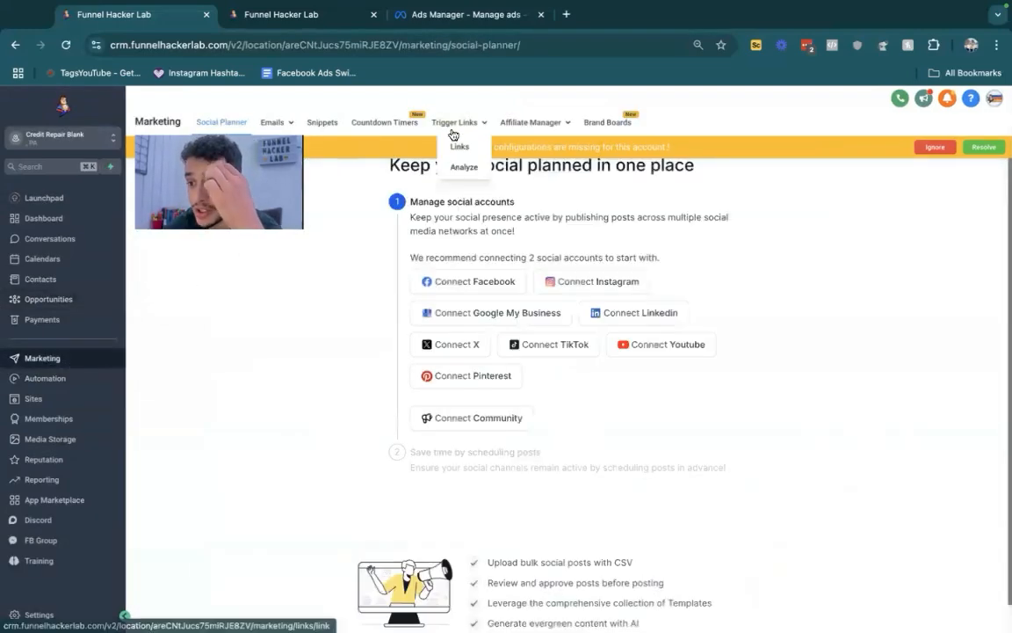
click(453, 147)
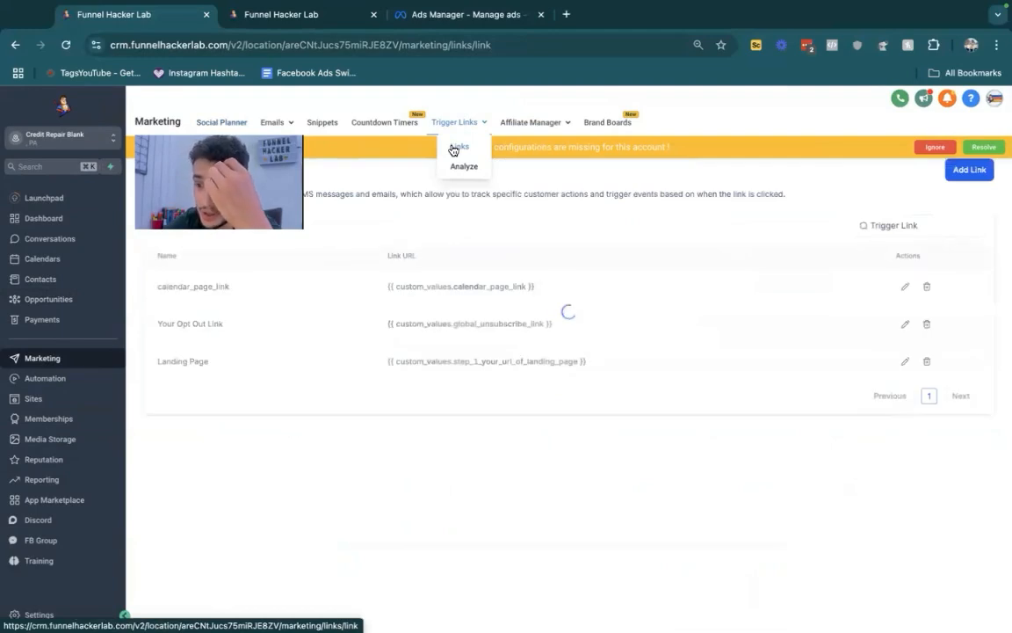
double_click(195, 287)
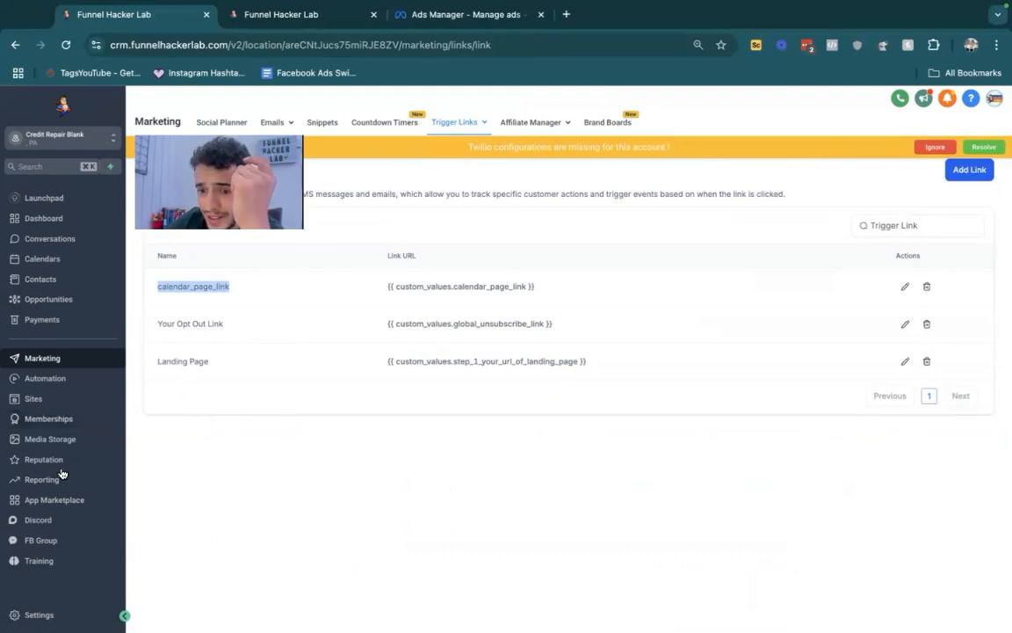
- Open the "Clicked Trigger Link >Manual Call" workflow in the Data Housekeeping folder, review its Create Or Update Opportunity action, and return to the workflow list
click(49, 381)
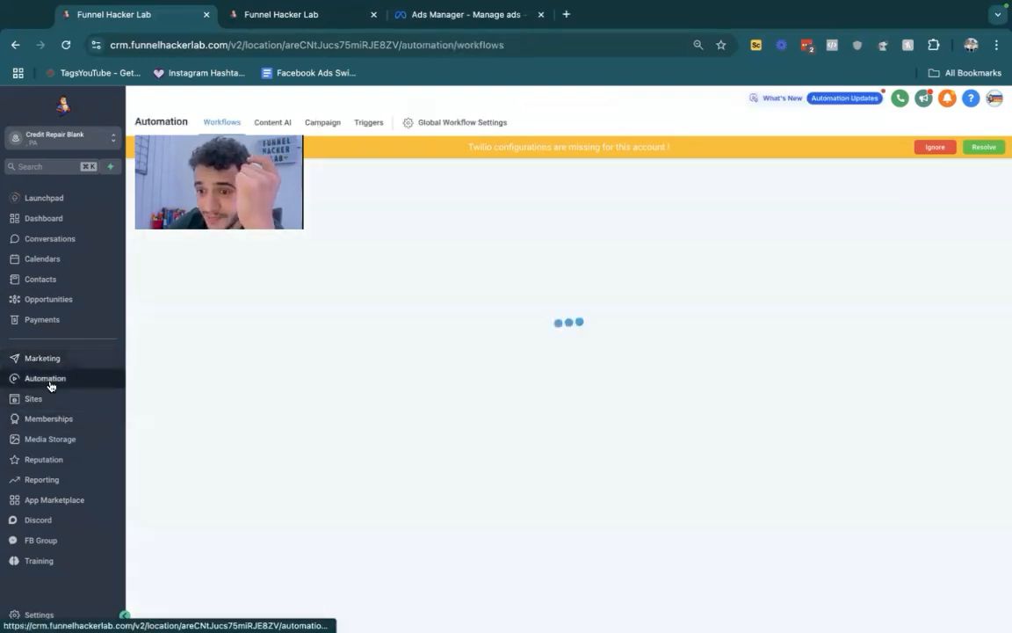
click(256, 422)
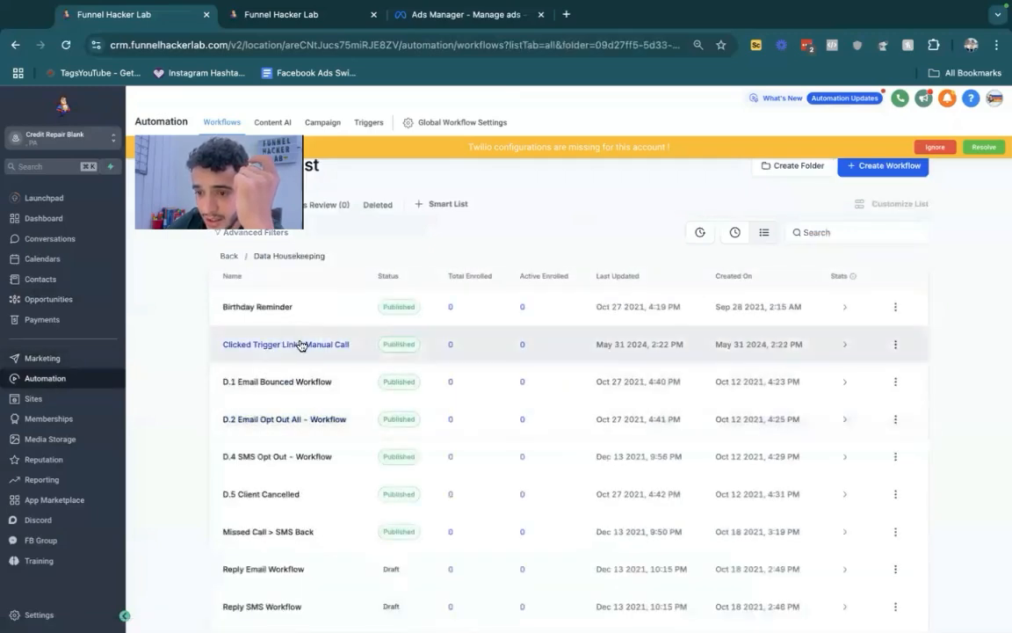
click(300, 344)
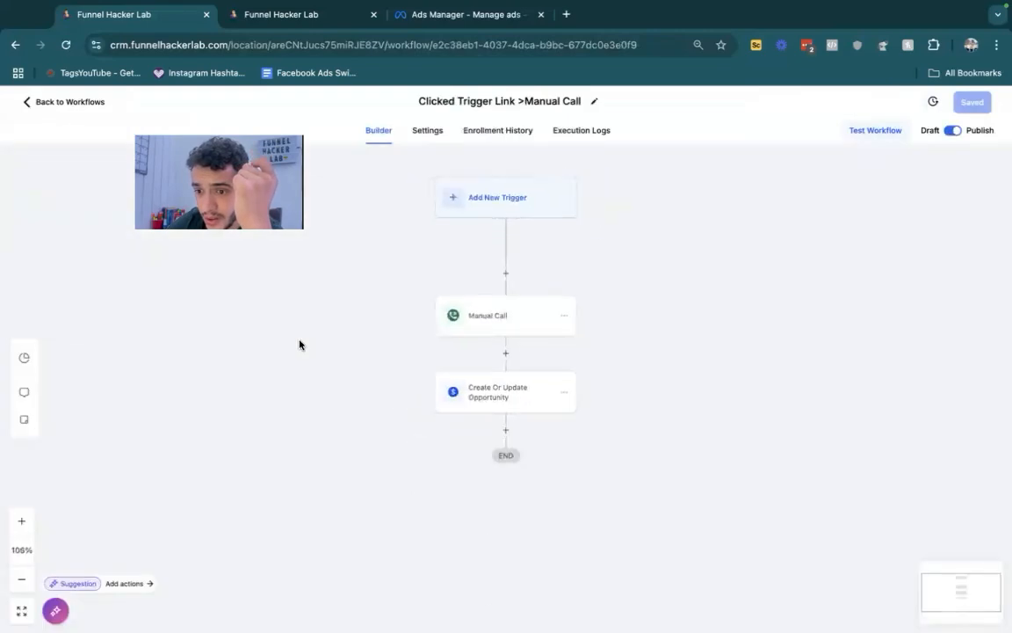
click(506, 381)
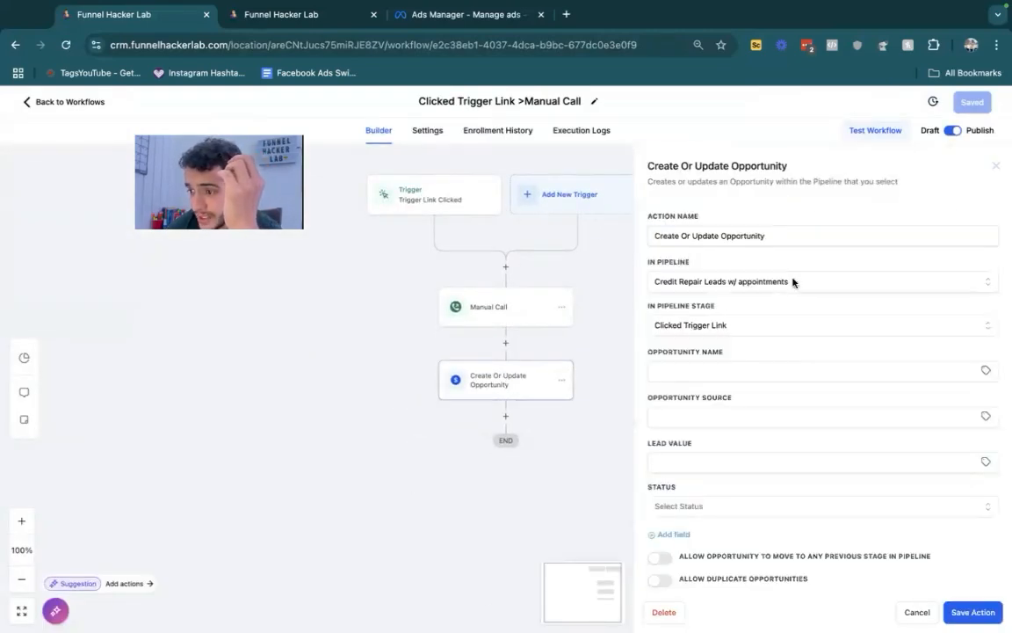
click(996, 165)
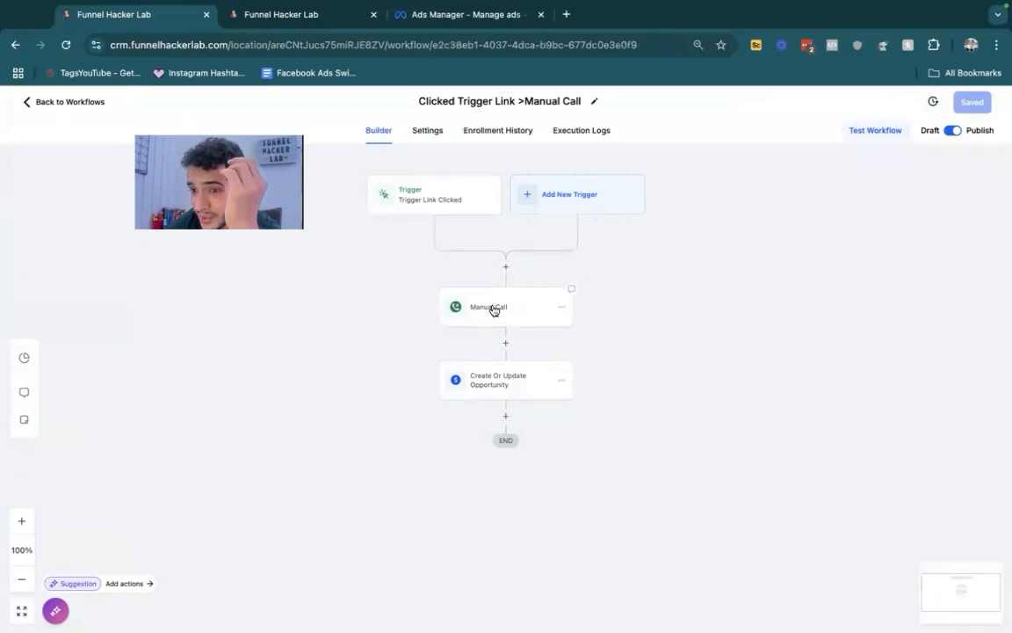
click(57, 101)
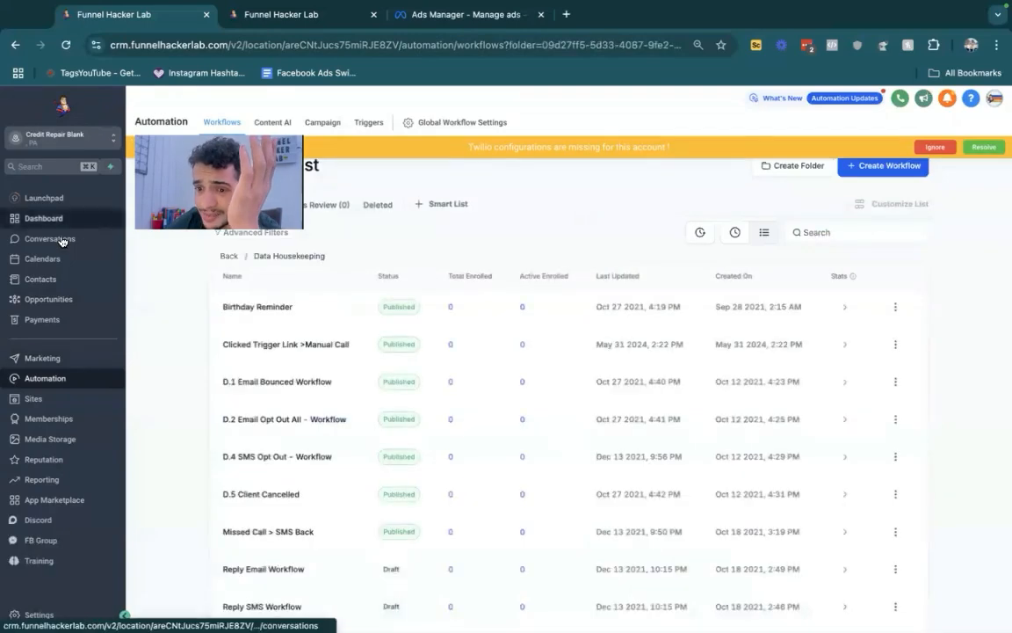
- Open the manual actions list in the conversations area and switch to the DIY Automation sub-account
click(53, 238)
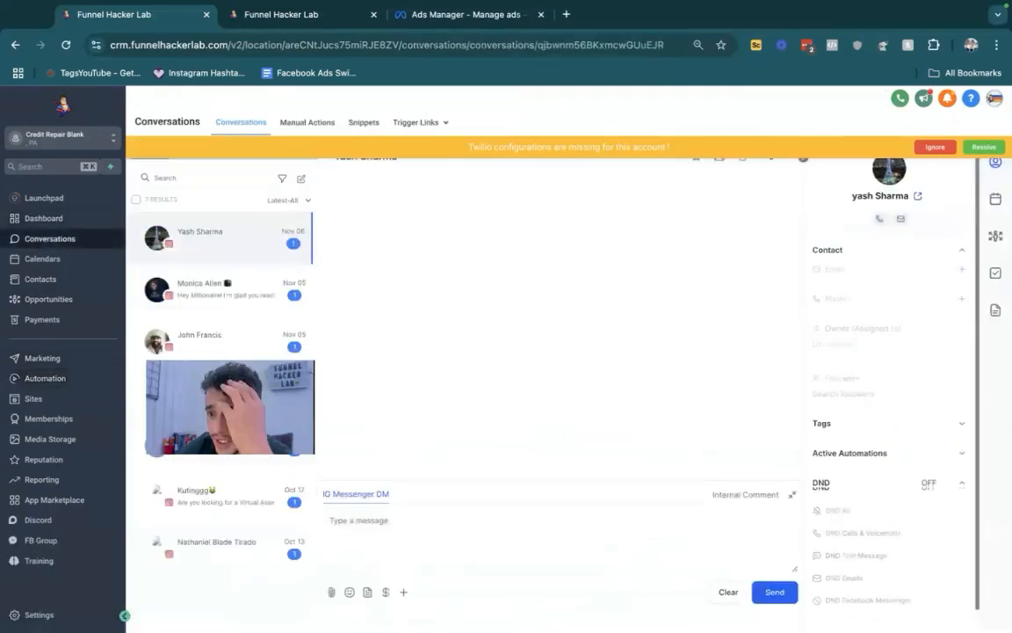
click(306, 123)
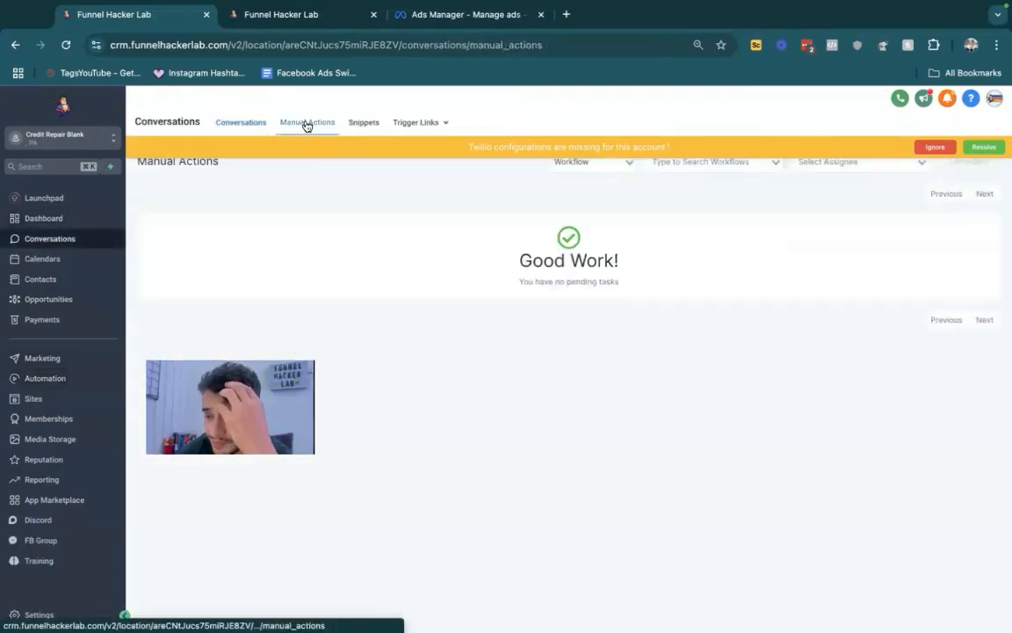
click(105, 138)
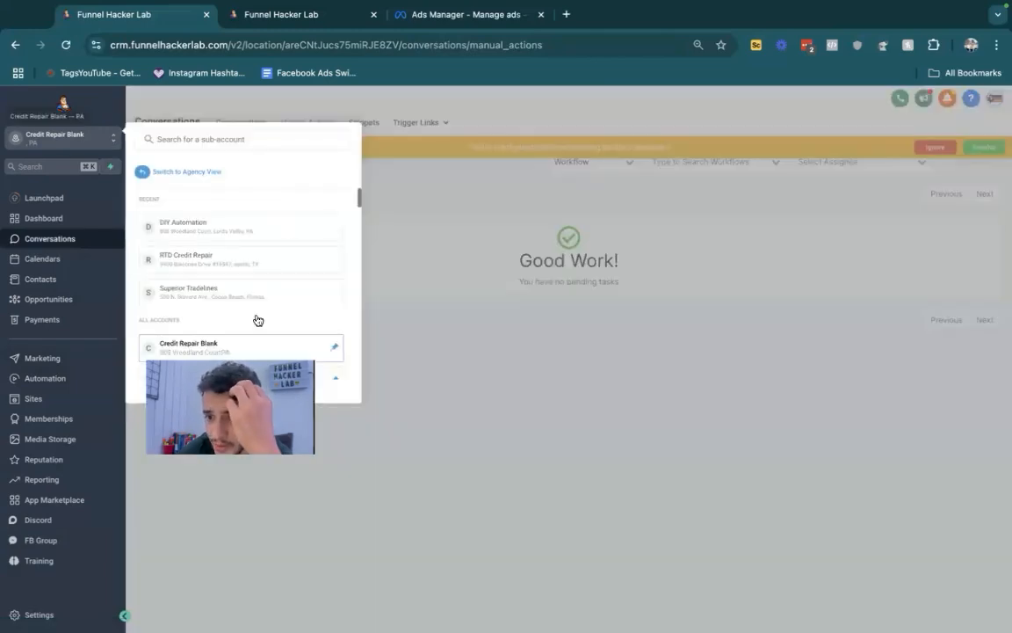
click(187, 229)
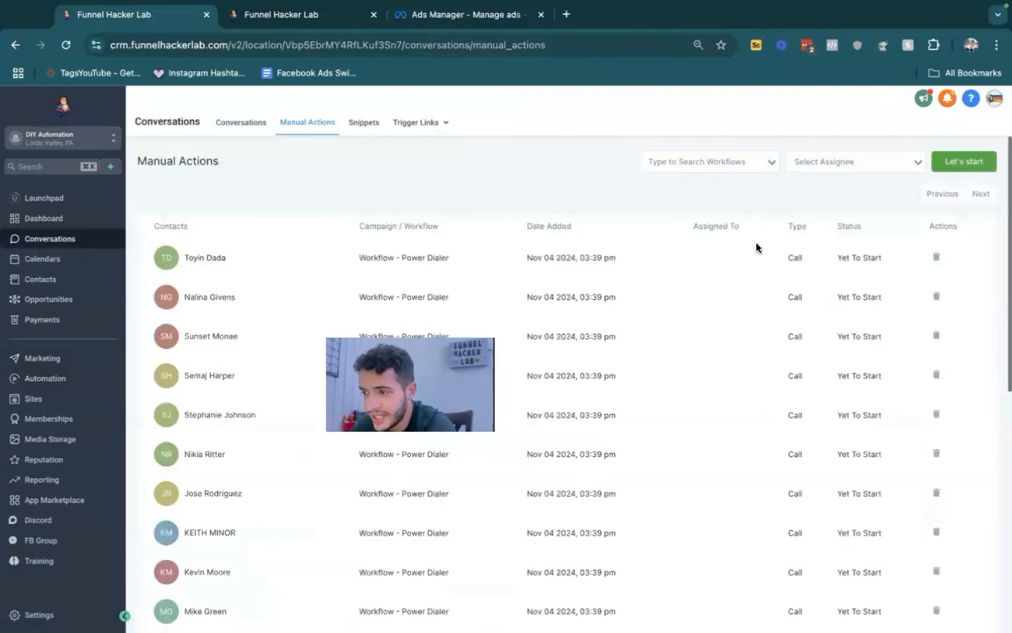
- Start the manual actions queue, call the first contact, and log the ended call as No Answer
click(959, 163)
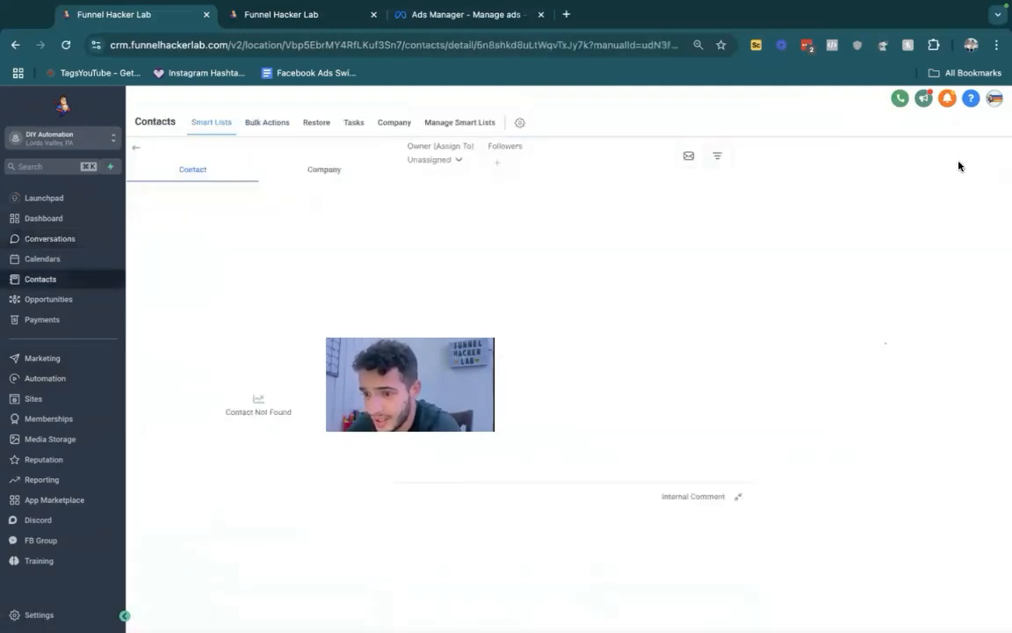
click(663, 157)
click(780, 177)
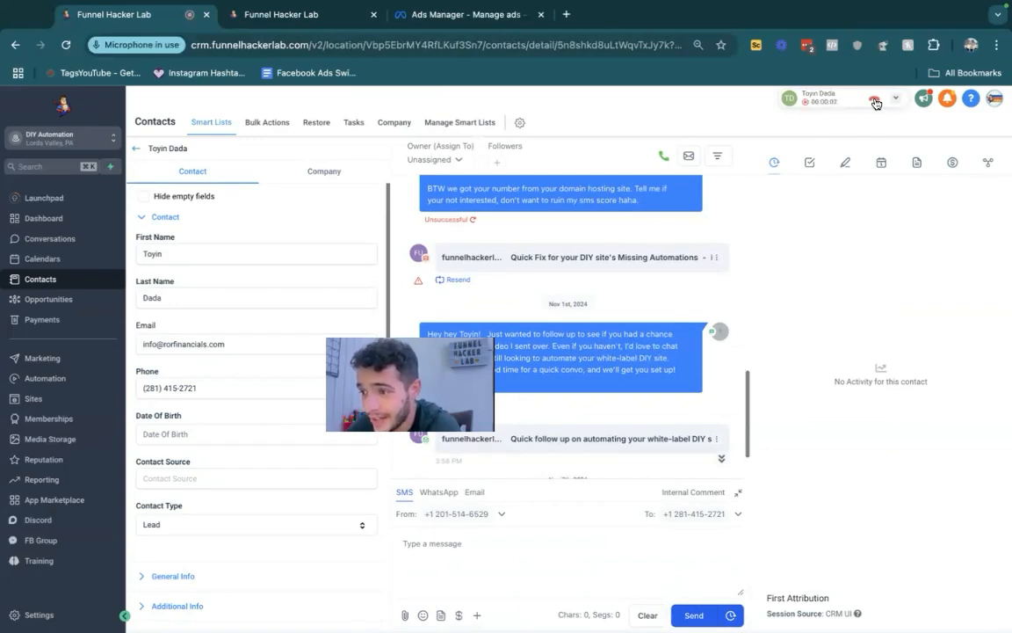
click(875, 102)
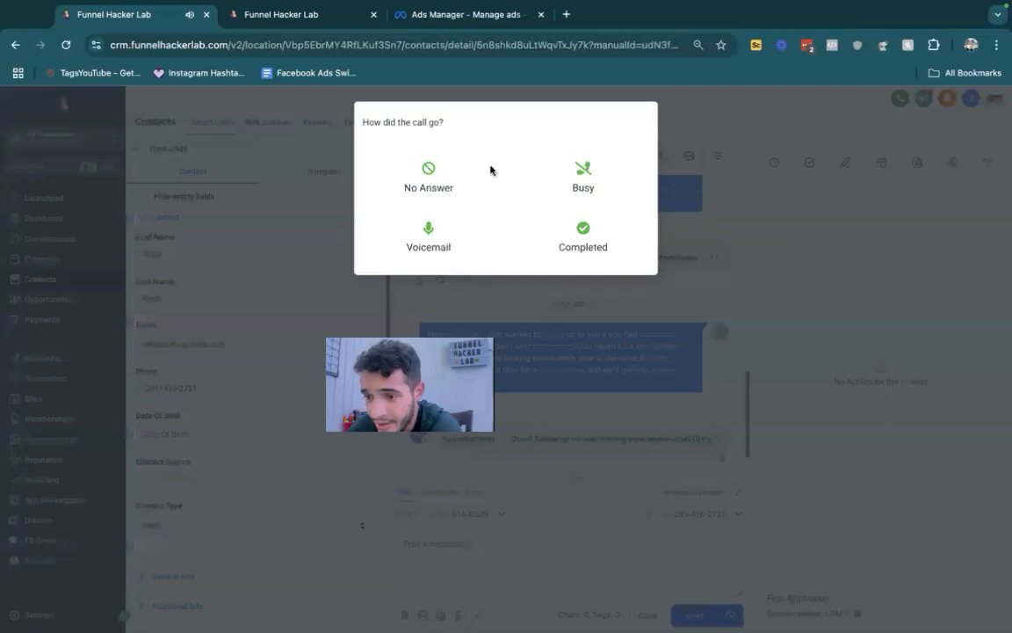
click(439, 167)
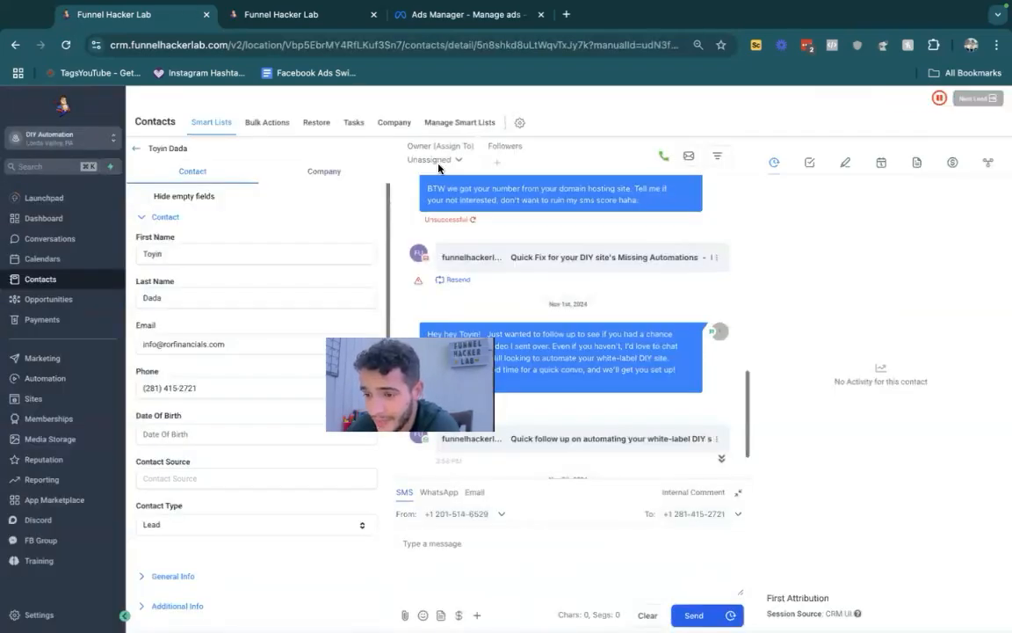
- Advance to the next lead, end that call with the outcome No Answer, and view the contact's notes
click(980, 99)
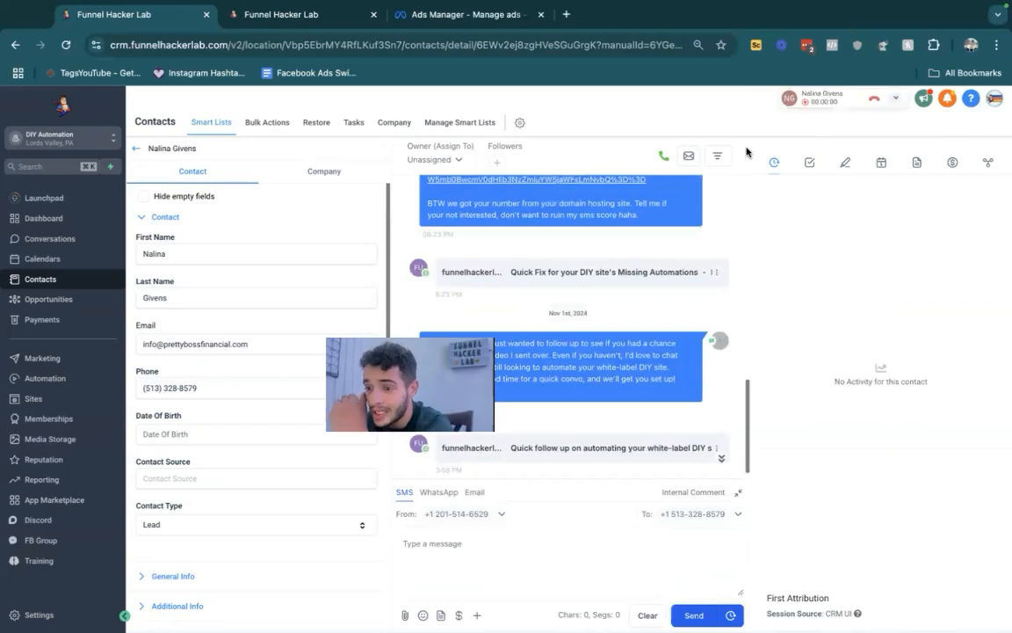
click(876, 100)
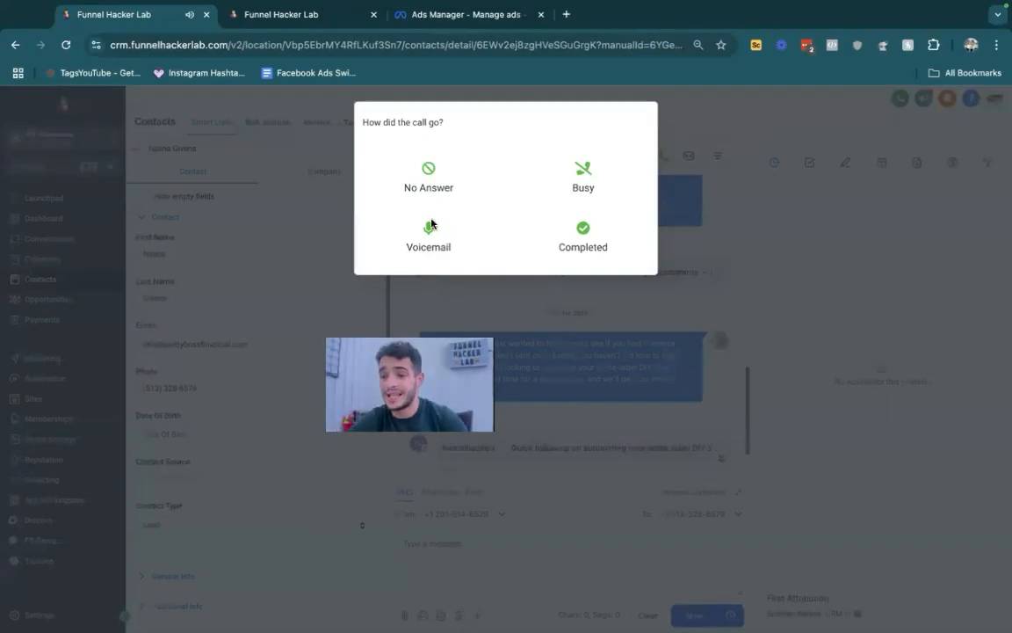
click(427, 189)
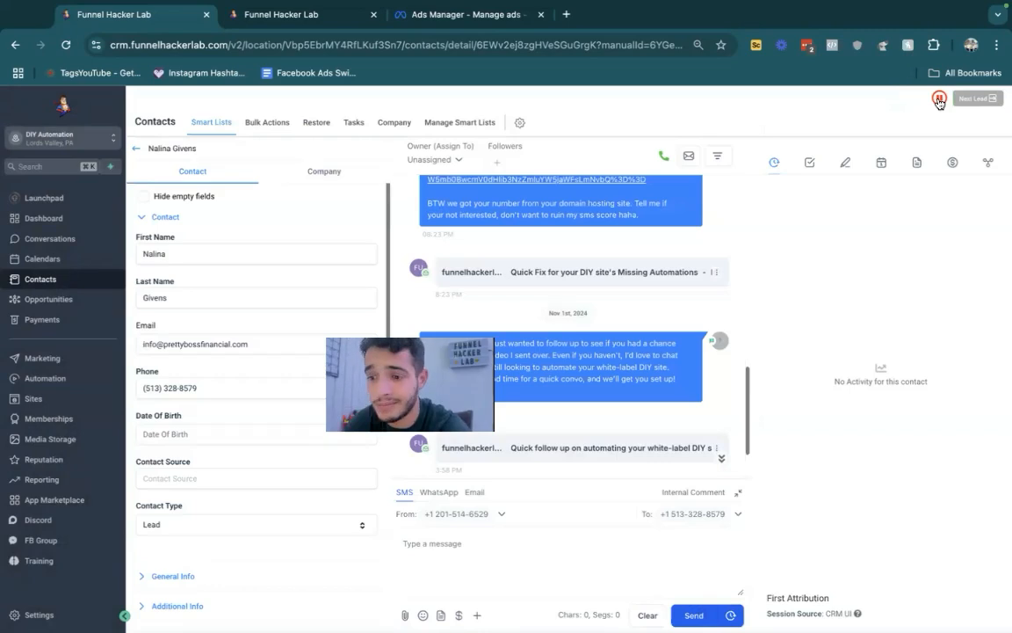
click(842, 171)
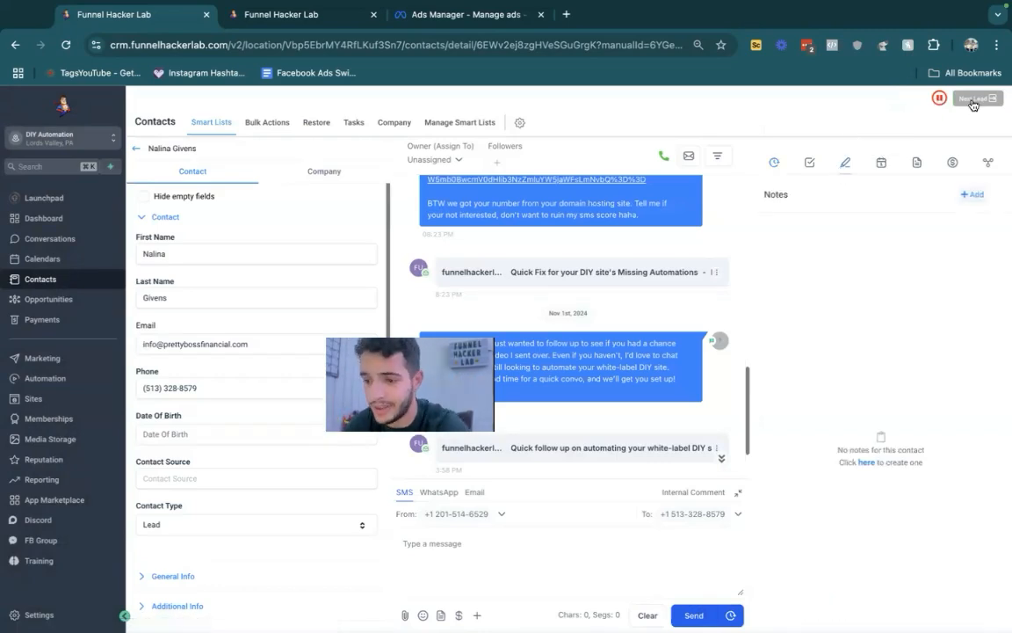
- Leave the contact and switch back to the Credit Repair Blank sub-account's dashboard
click(59, 302)
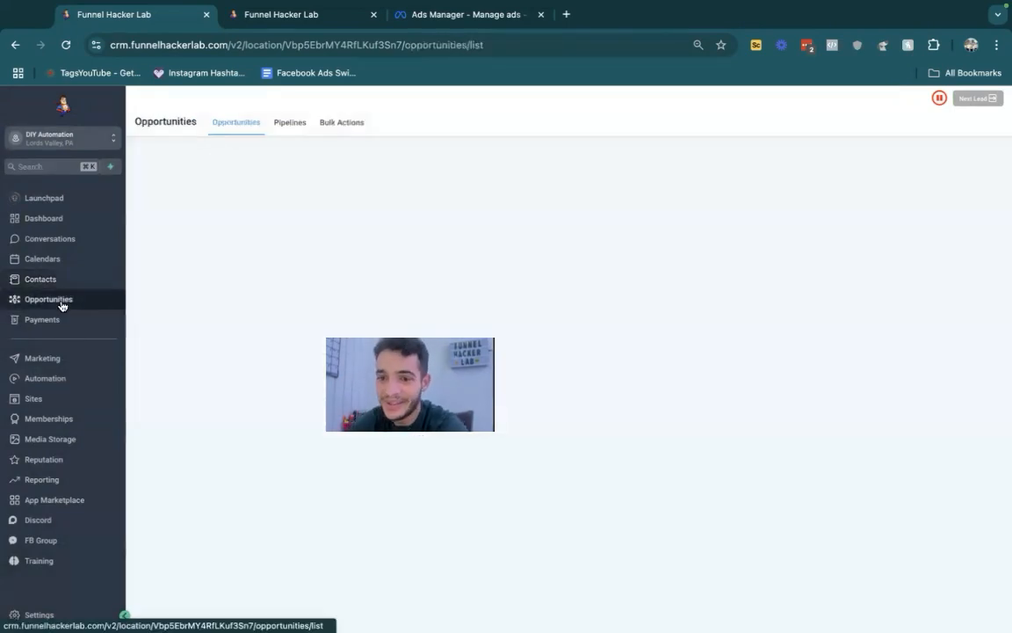
click(53, 238)
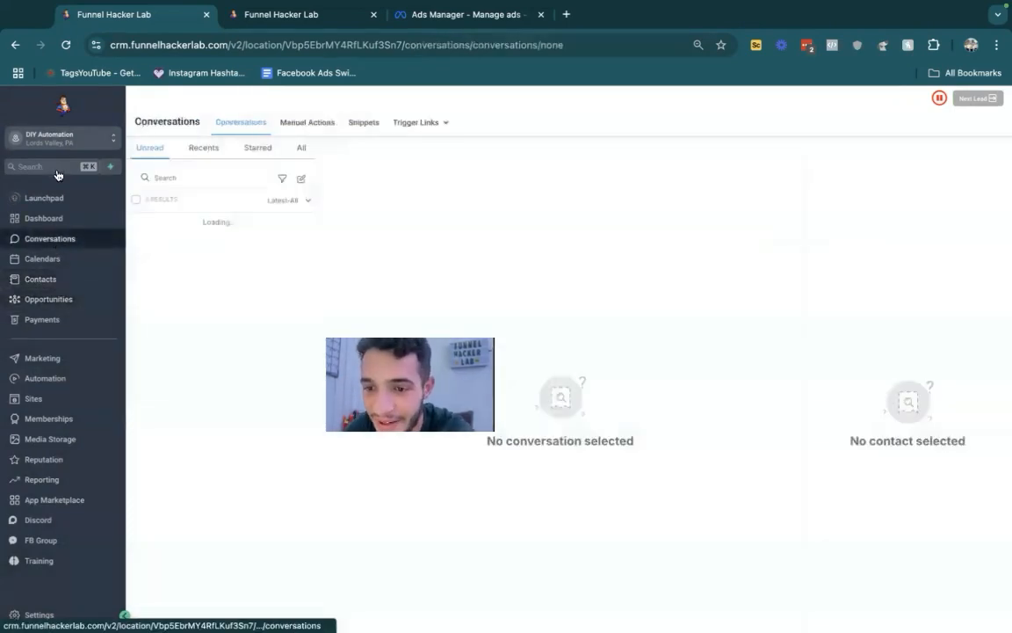
click(44, 219)
click(48, 144)
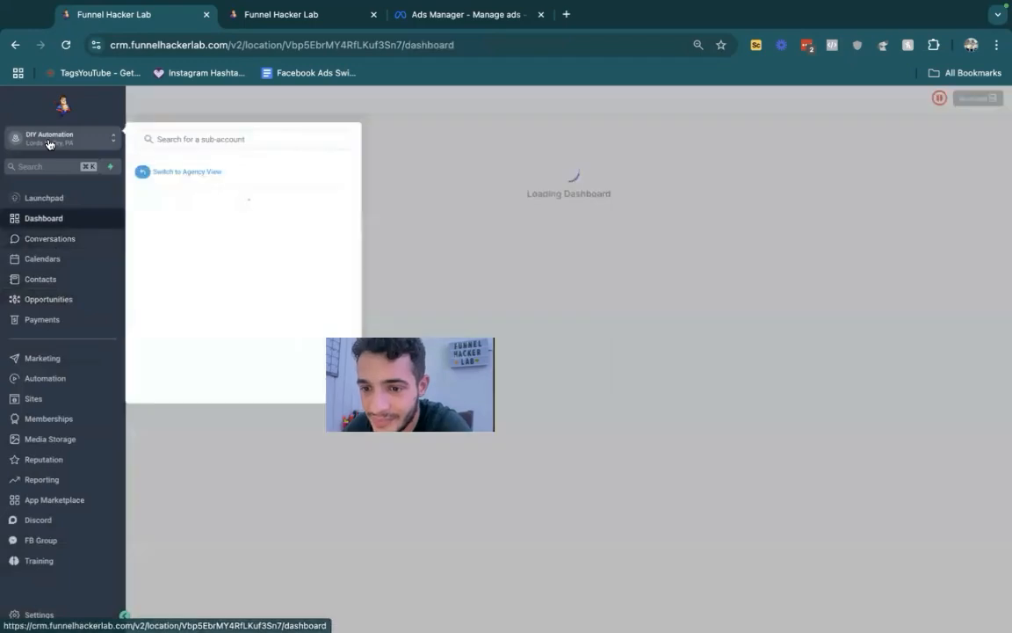
click(212, 227)
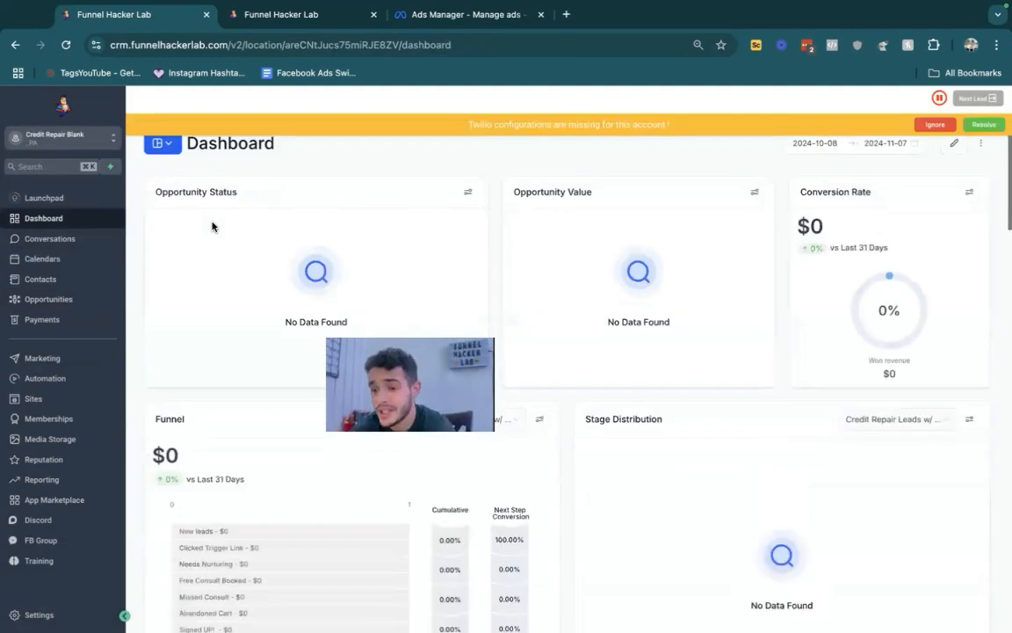
- On the opportunities board, ignore the Twilio configuration warning and review the Clicked Trigger Link, Free Consult Booked and New leads stages
click(61, 299)
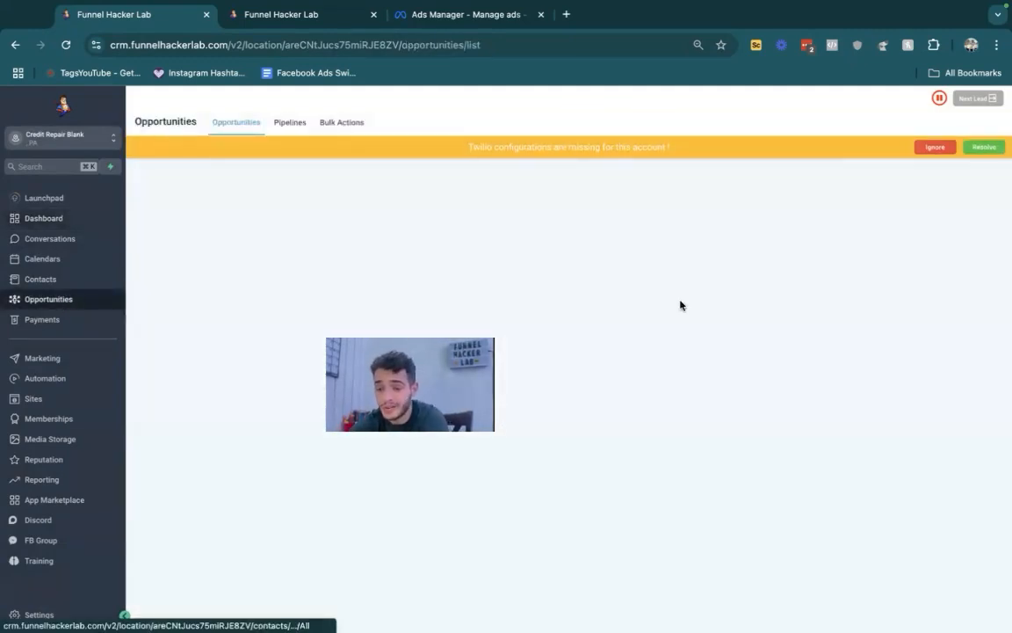
click(929, 150)
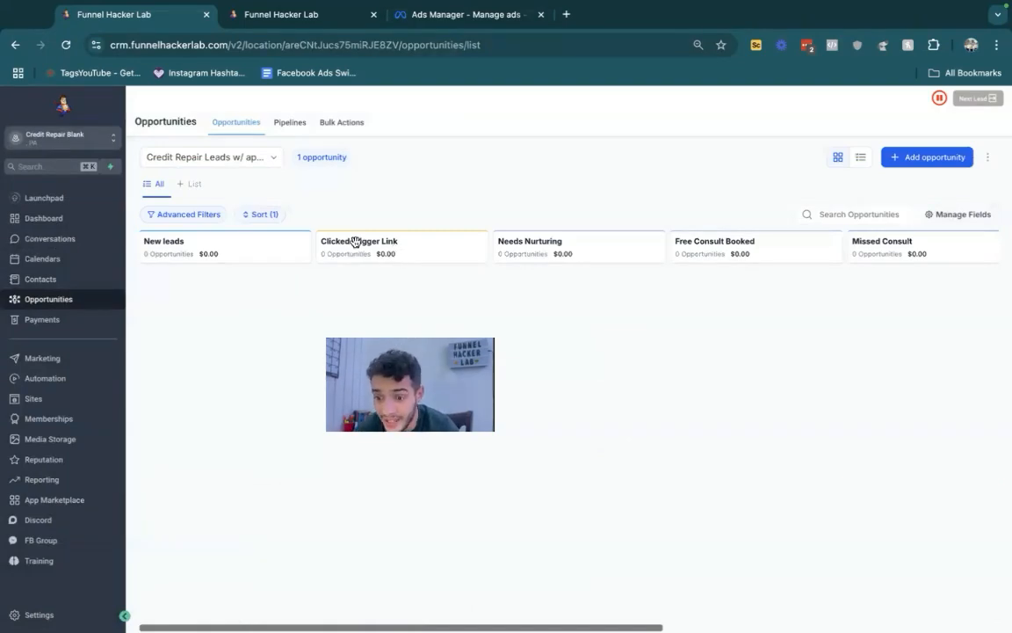
drag(373, 254, 351, 240)
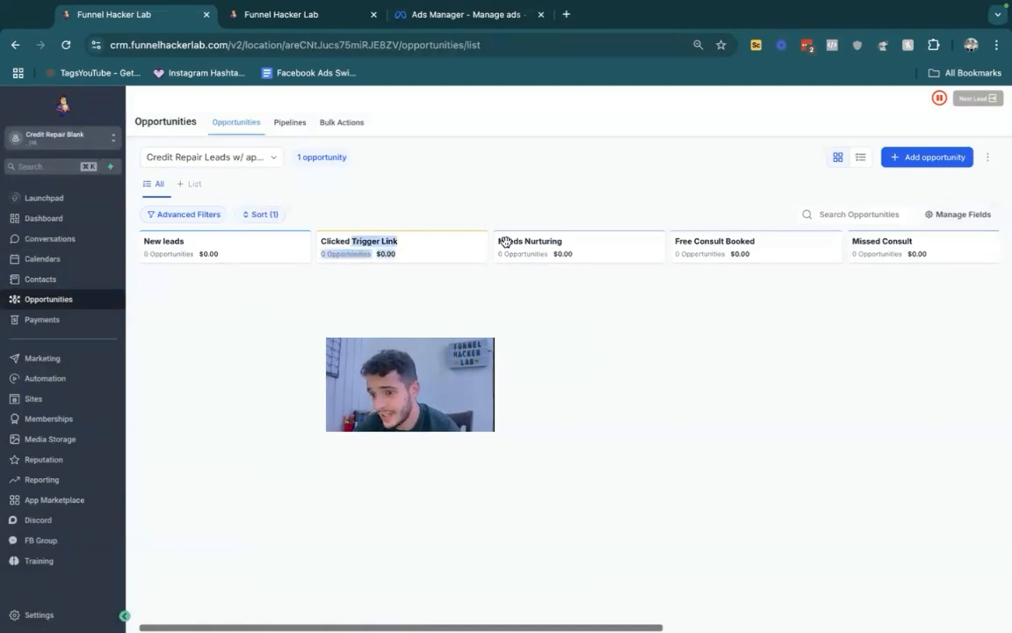
drag(758, 246, 684, 246)
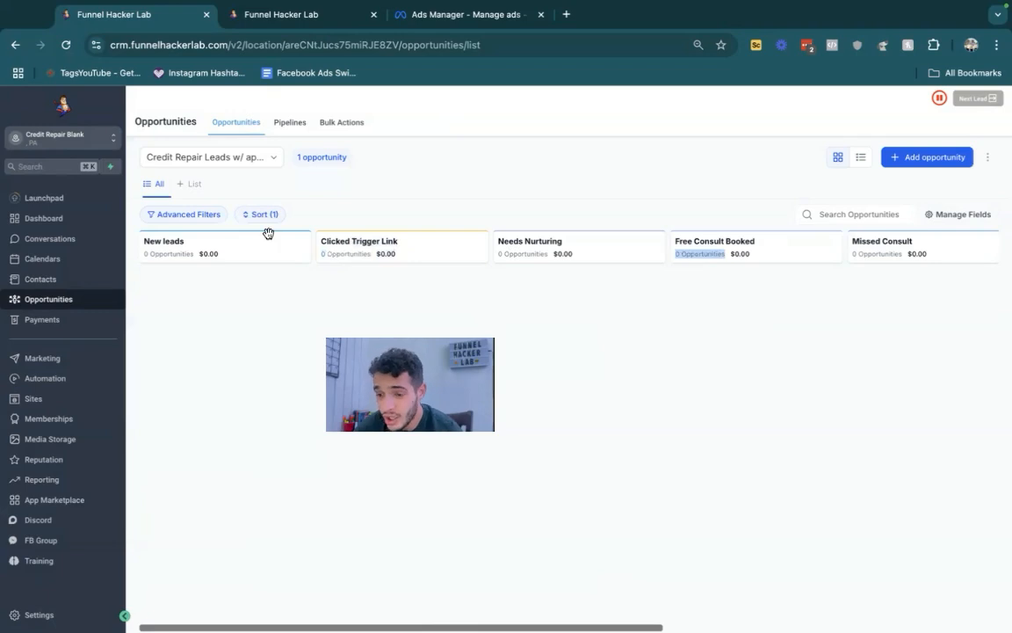
drag(206, 254, 156, 243)
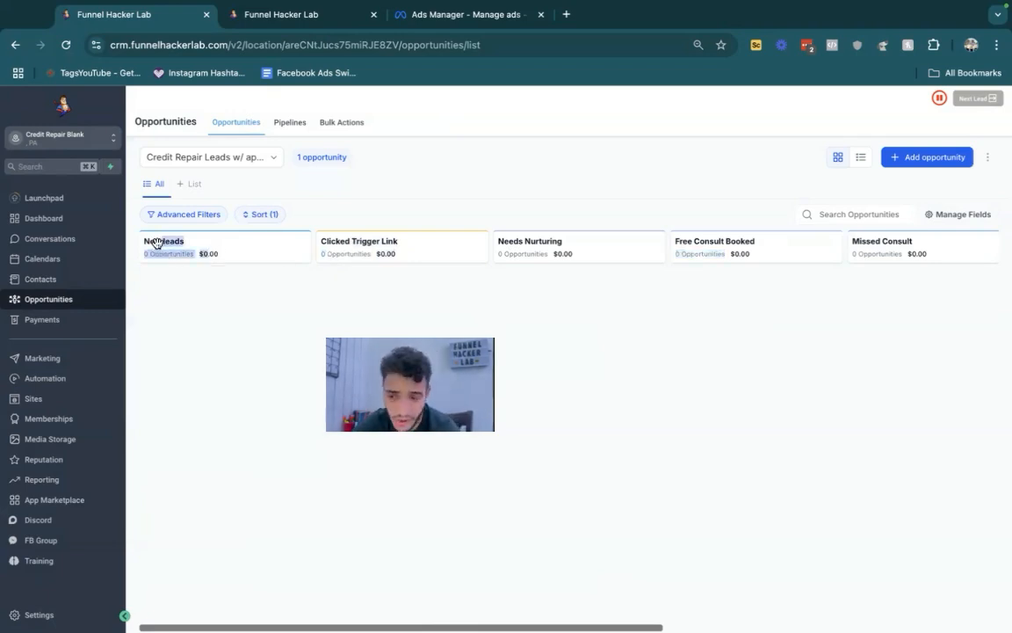
- Highlight the Clicked Trigger Link stage name on the opportunities board
drag(360, 257, 332, 223)
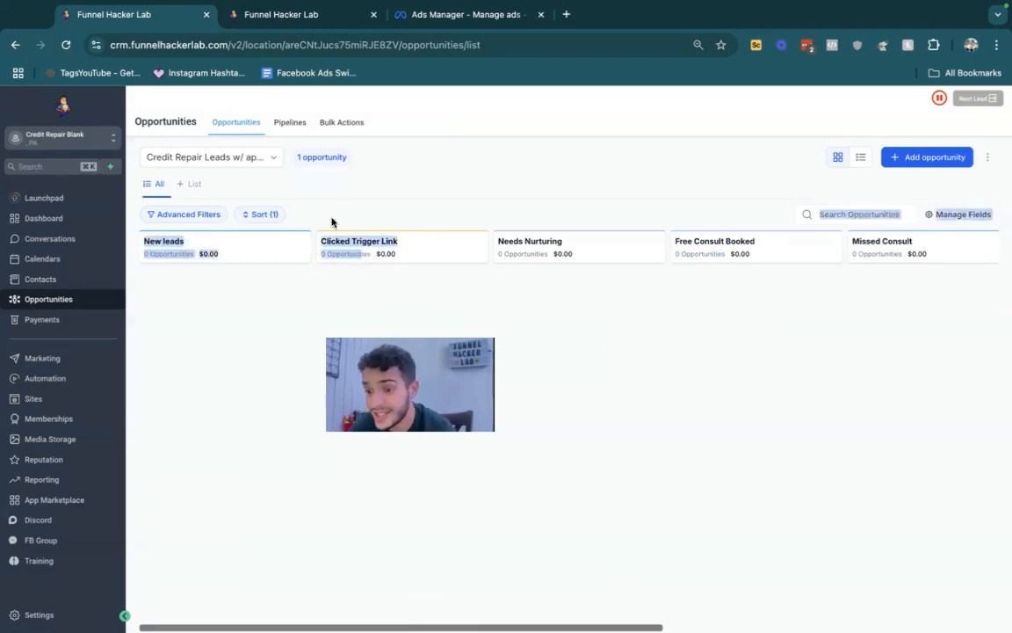
triple_click(352, 235)
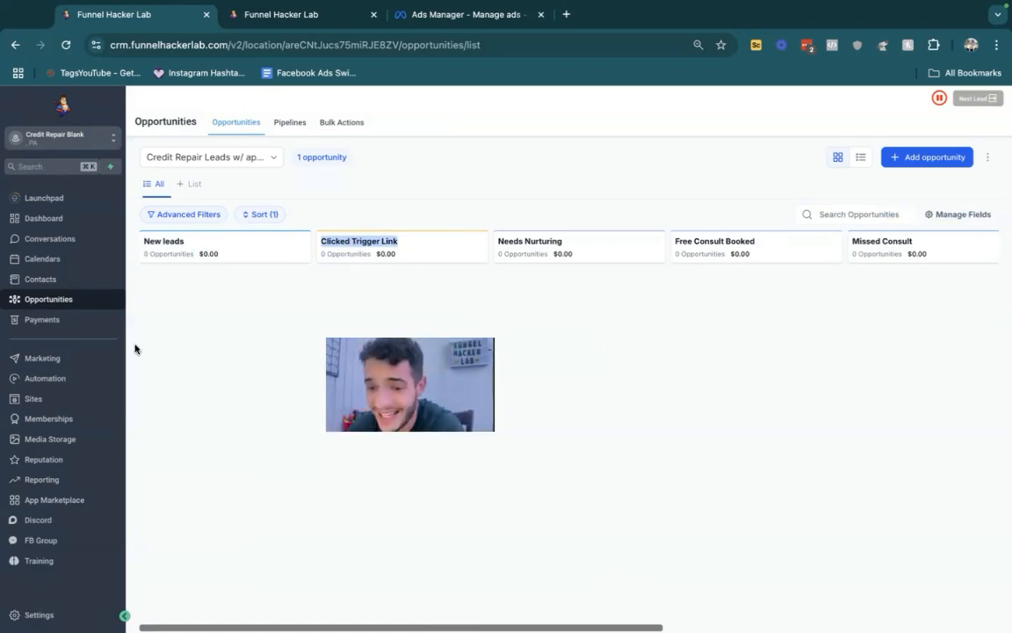
- Open the 2a. Credit repair call funnel and preview its Landing, Survey, schedule and Confirmed steps
click(50, 396)
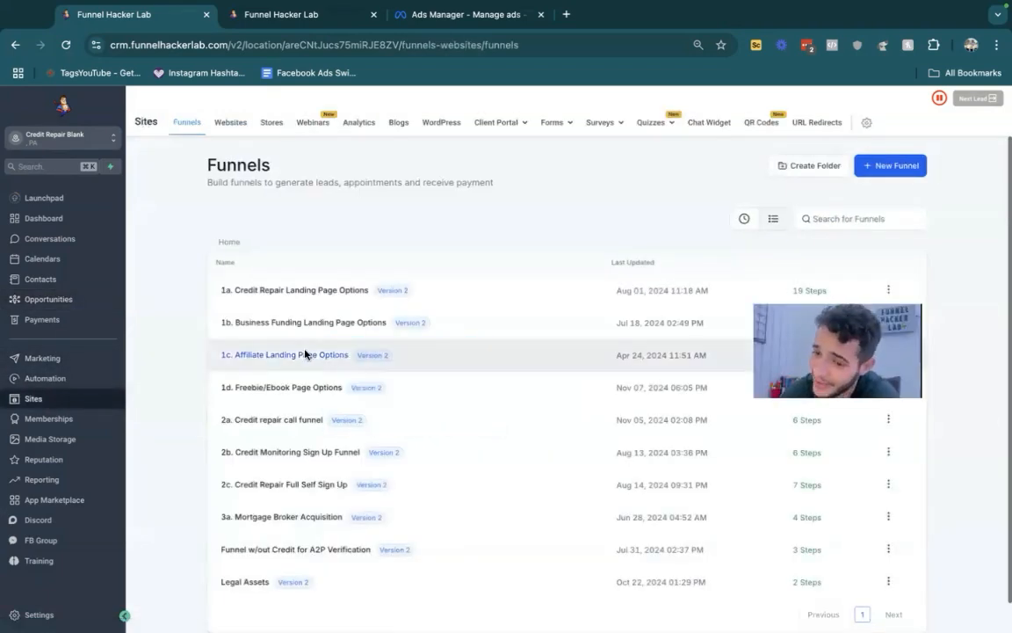
click(278, 421)
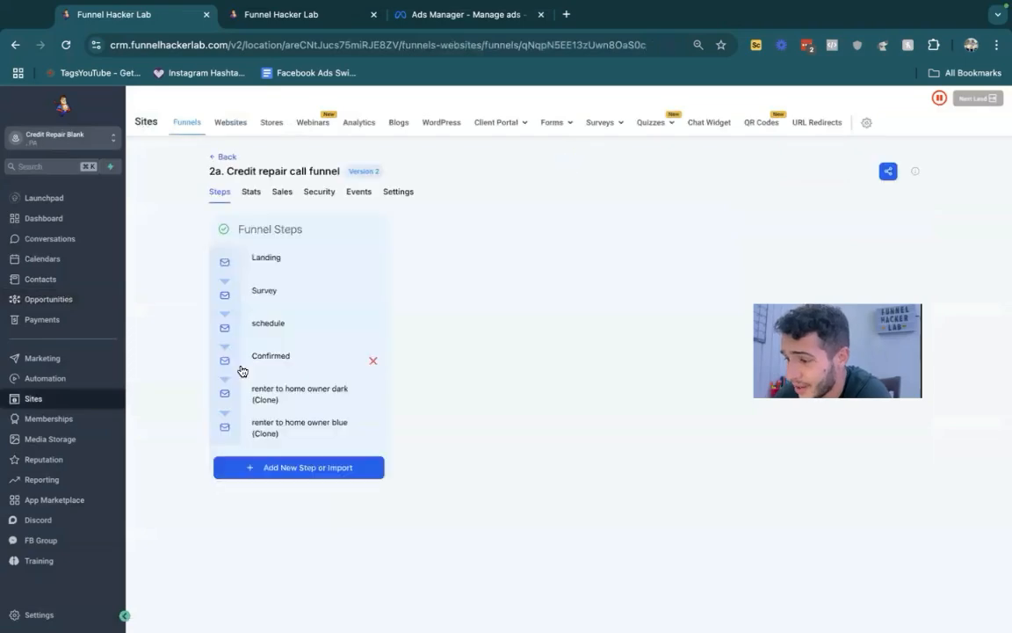
click(299, 298)
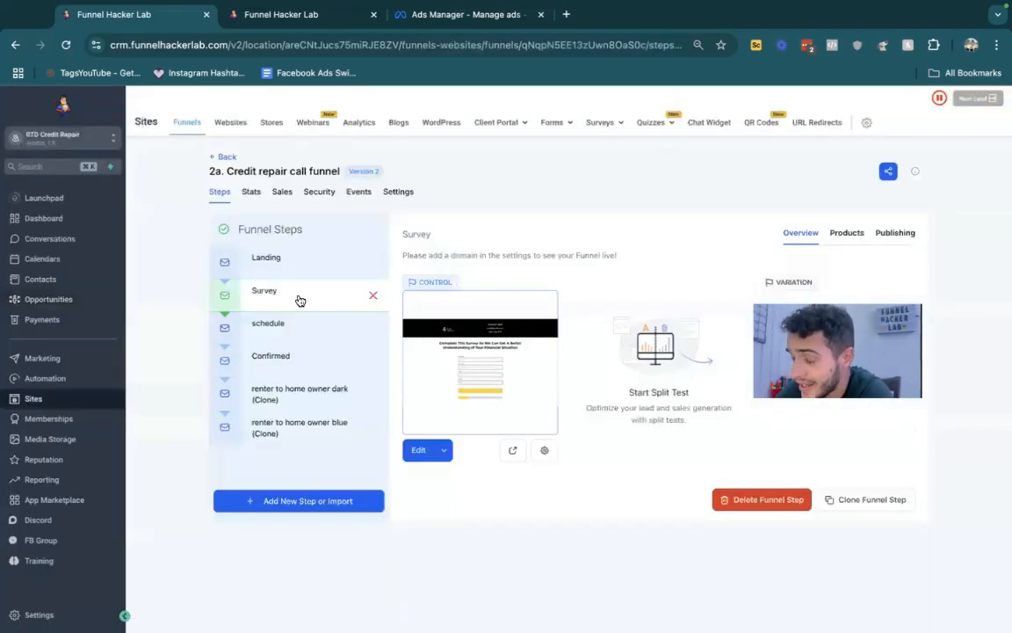
click(296, 328)
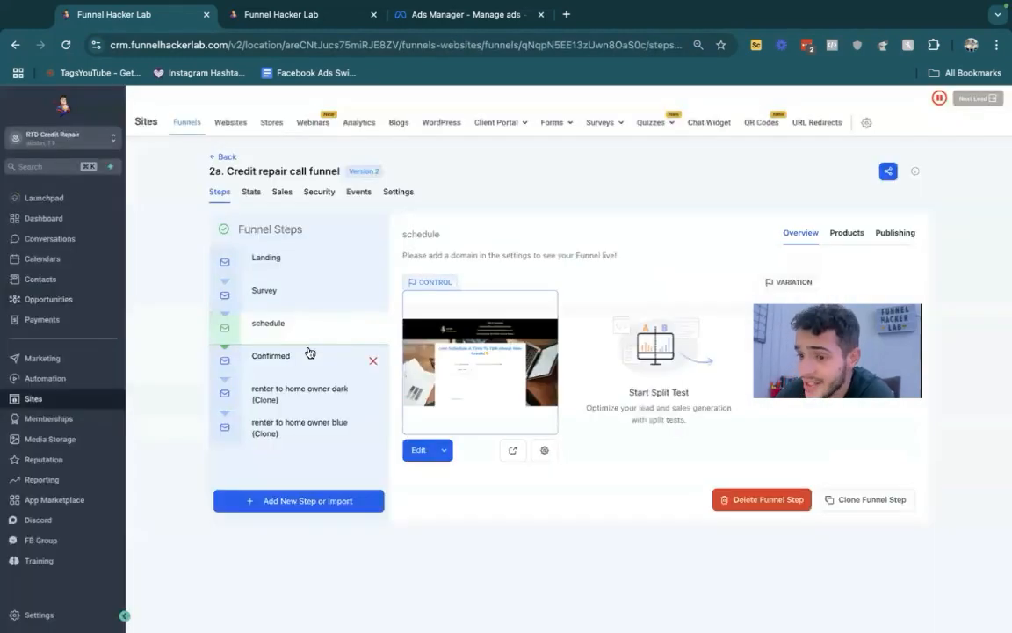
click(302, 355)
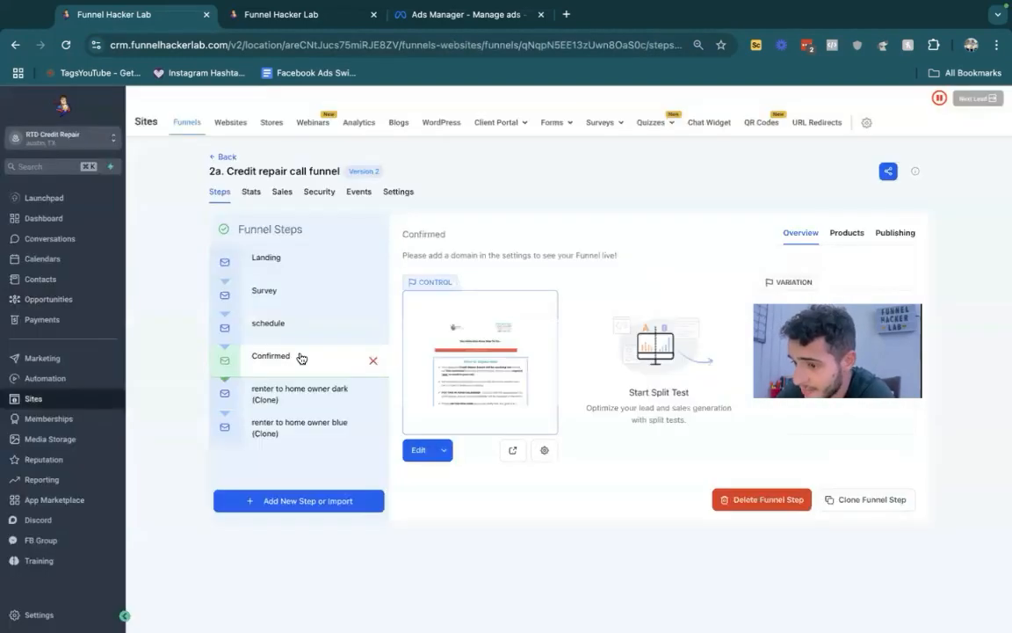
click(281, 259)
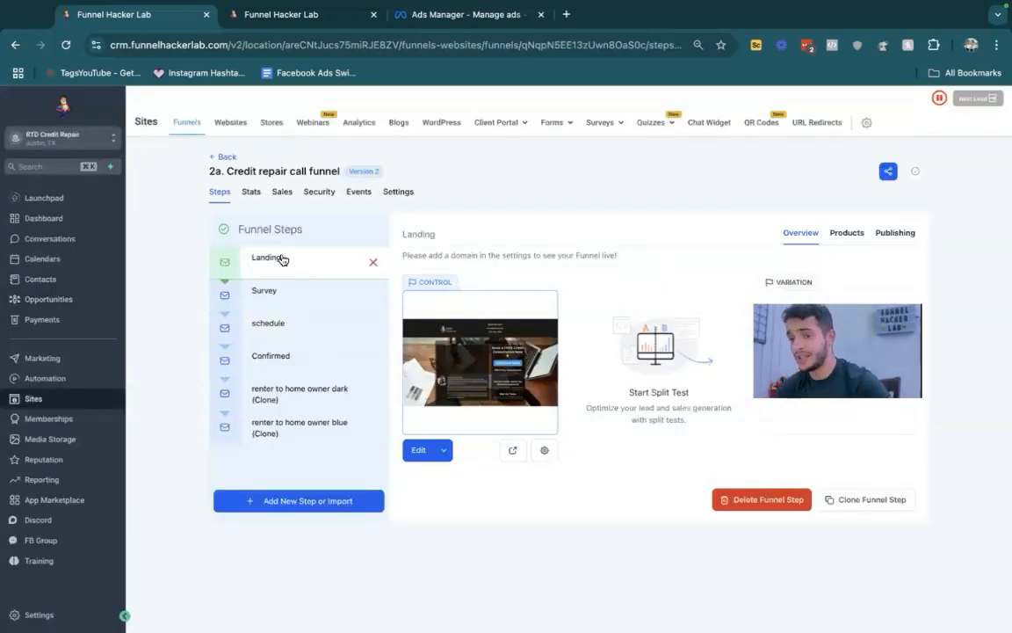
click(287, 287)
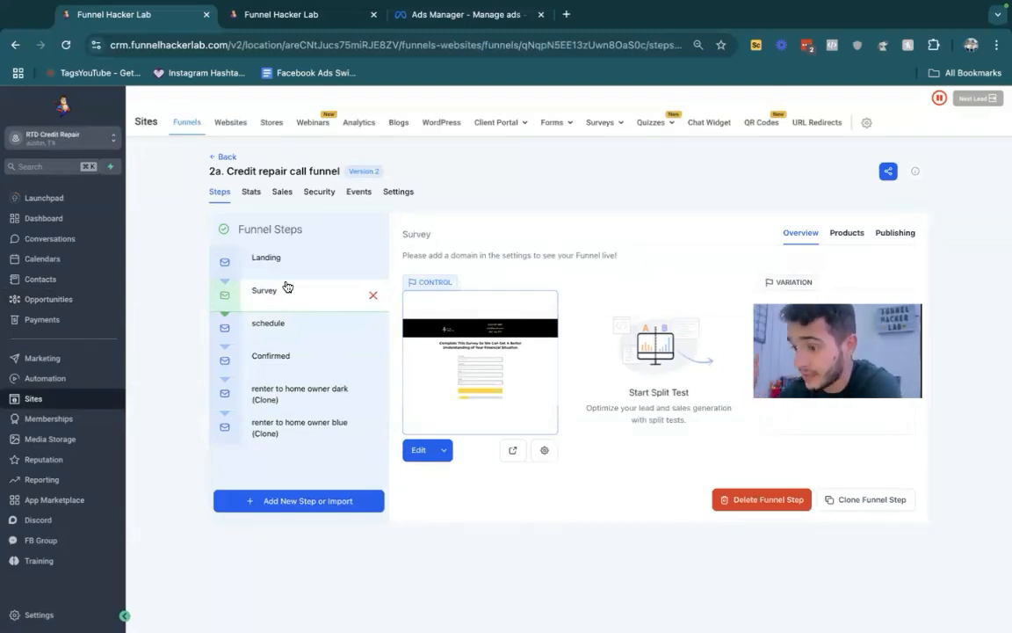
- Try moving the Survey funnel step below schedule, and return it to its place after Landing
drag(287, 287, 291, 321)
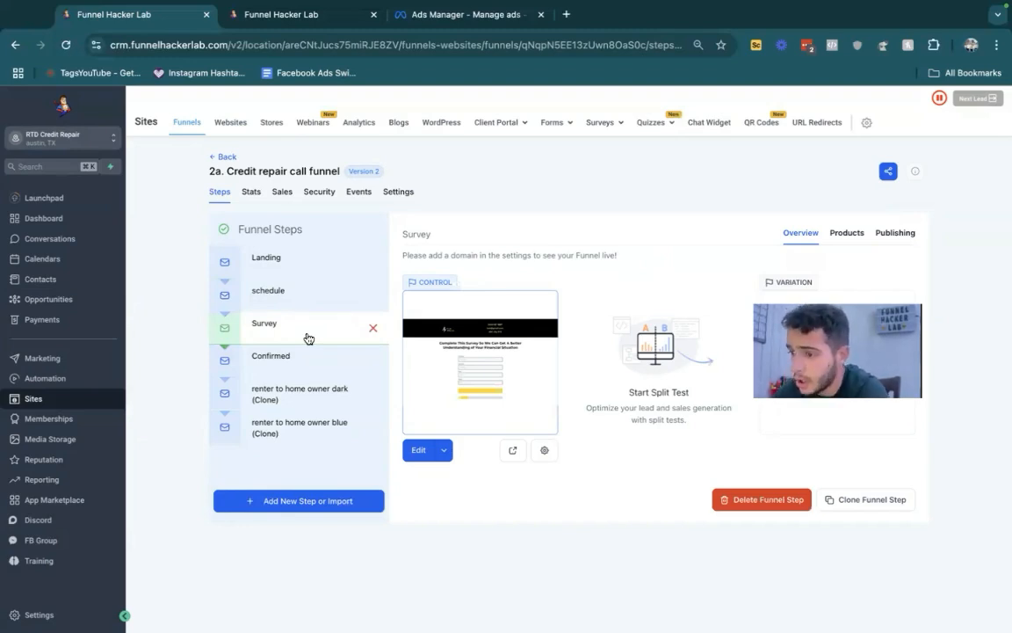
drag(304, 326, 296, 303)
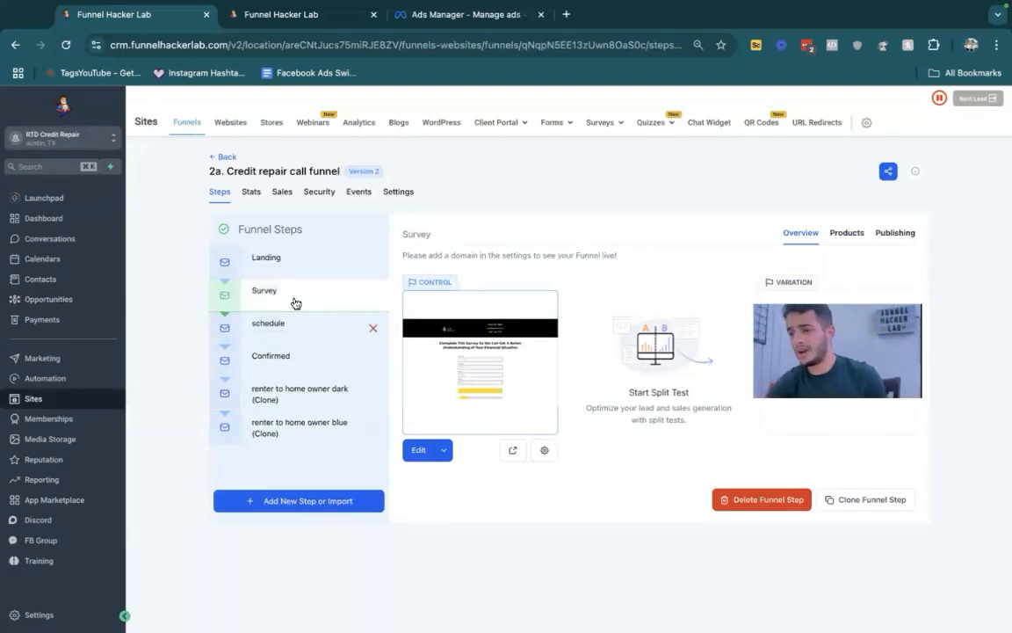
- Switch to creditrepairmarketing.com in Brave, highlight the domain name, and review the included AI automations and workflows
key(ctrl+Left)
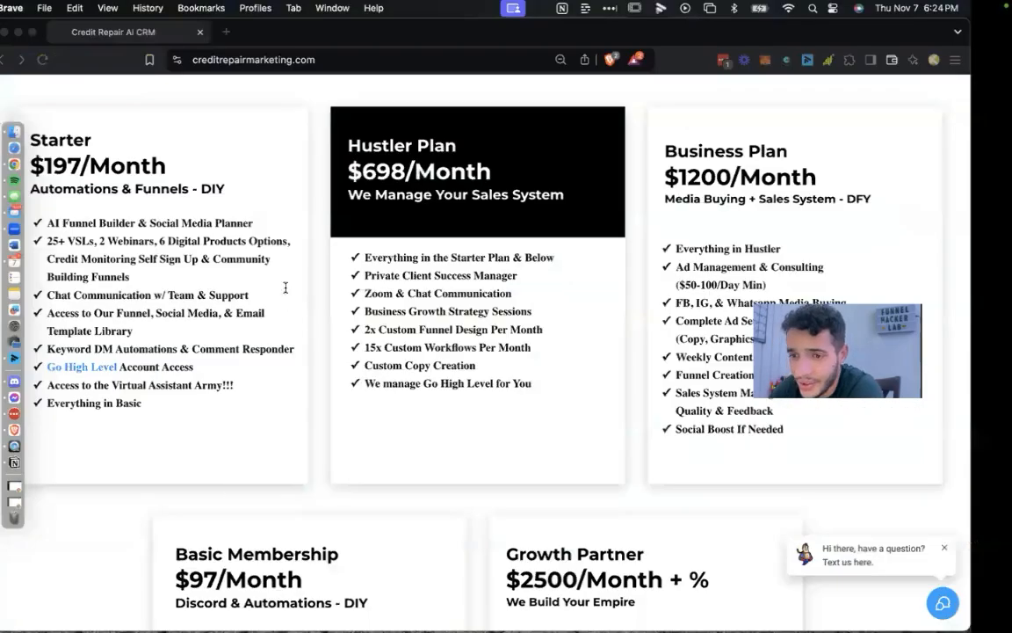
click(245, 61)
double_click(290, 59)
scroll(317, 182, up, 5)
scroll(316, 182, up, 10)
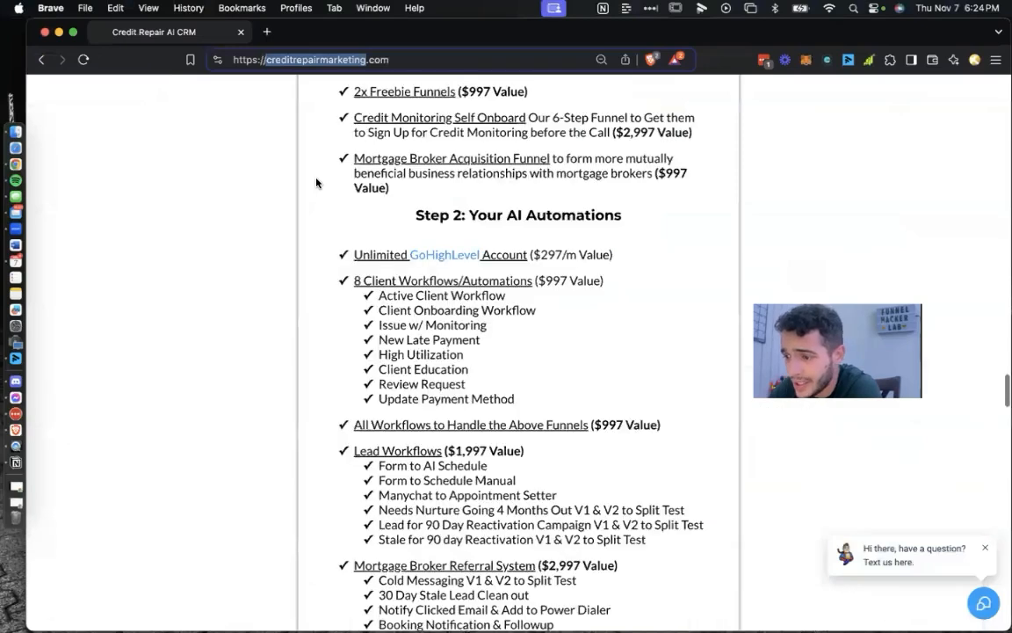
scroll(424, 228, down, 5)
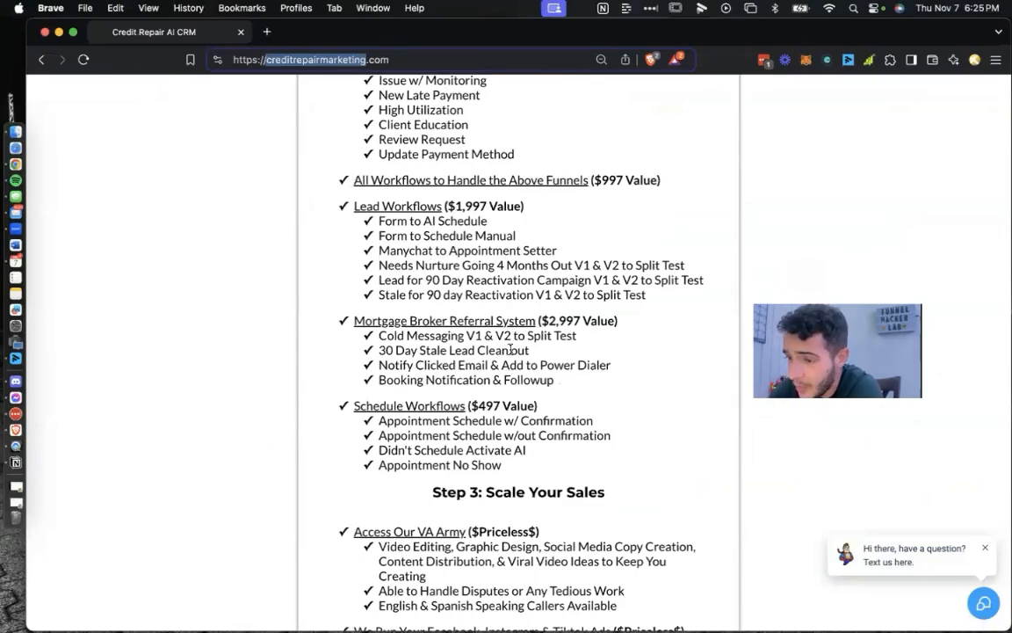
scroll(509, 350, down, 15)
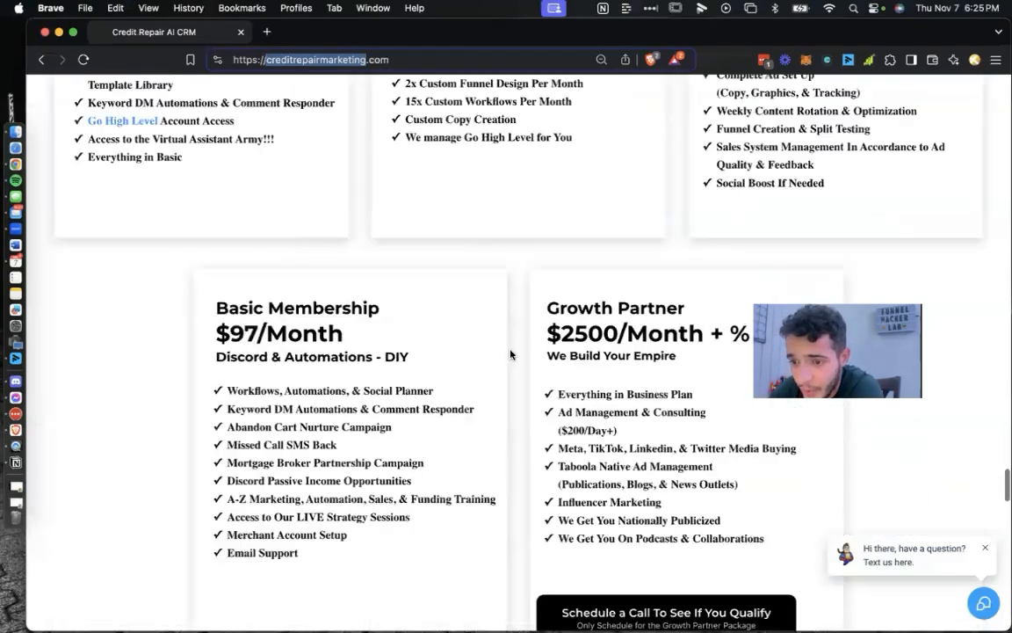
- Compare the pricing plans, highlighting the details of the Basic Membership and Starter plans
scroll(244, 308, up, 4)
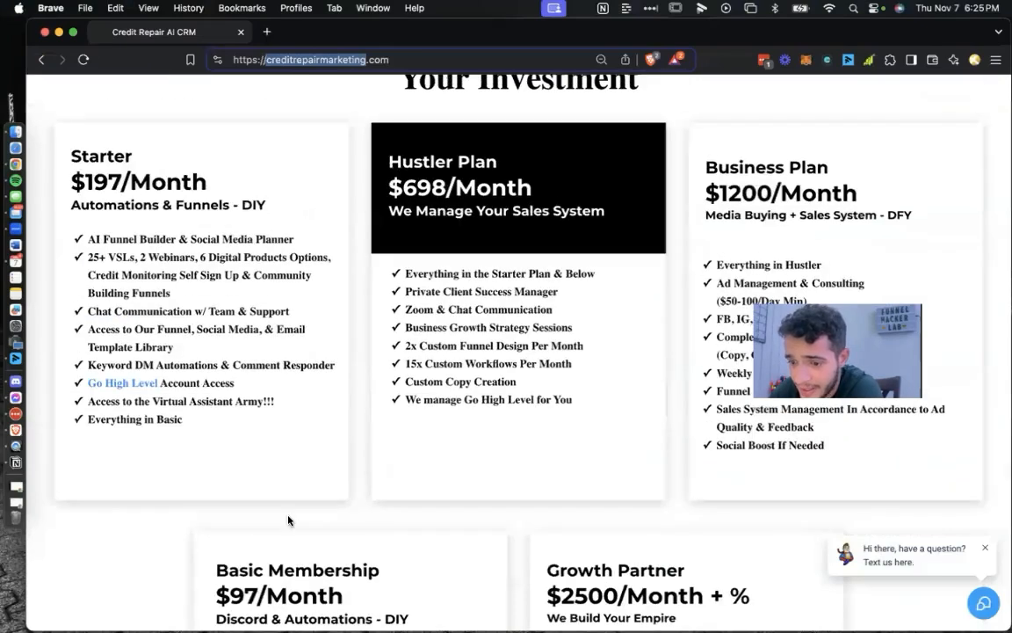
scroll(288, 520, down, 3)
drag(215, 455, 354, 587)
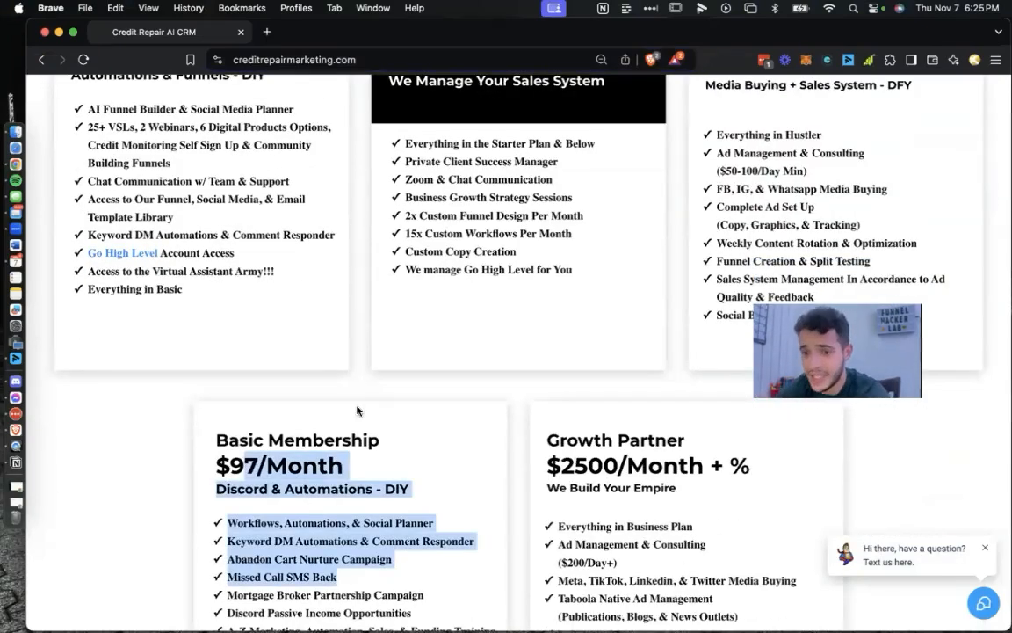
scroll(356, 410, up, 1)
drag(87, 149, 271, 381)
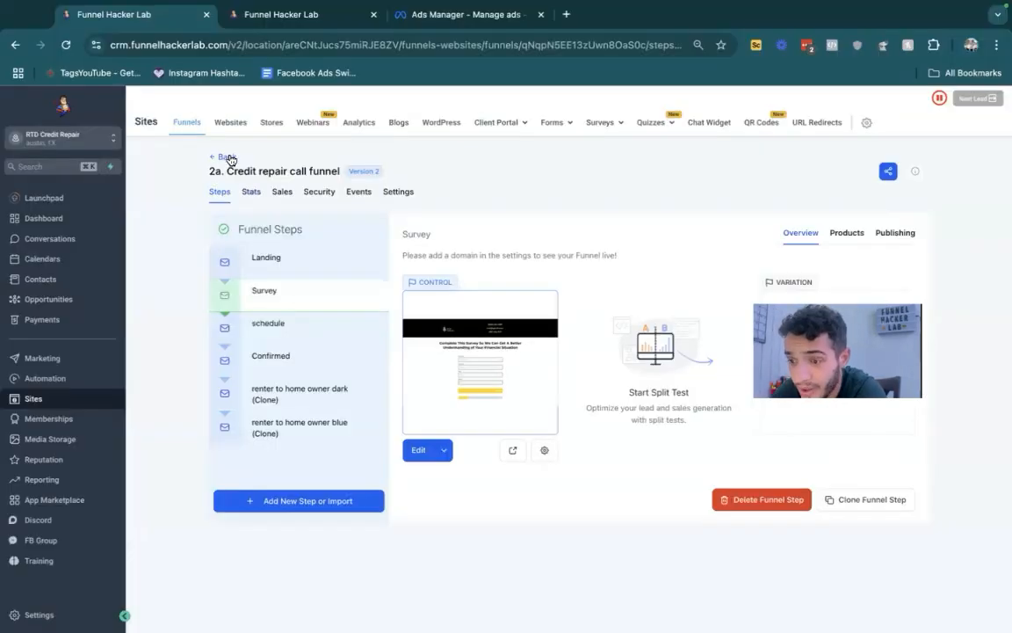
- Return to the CRM's full funnels list, highlight all the listed funnels, and clear the highlight
click(230, 160)
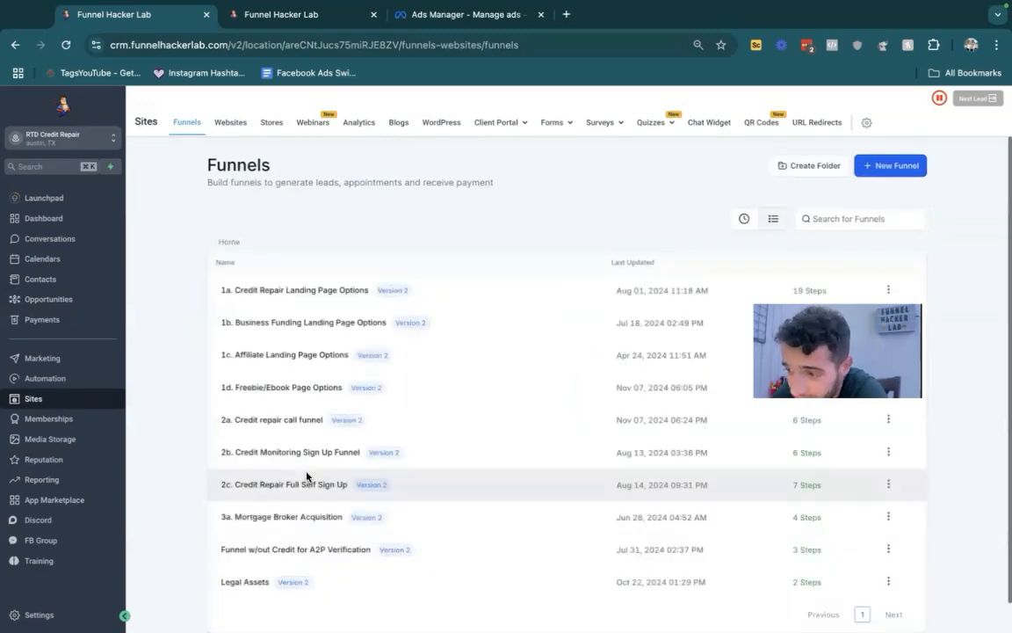
drag(342, 597, 209, 261)
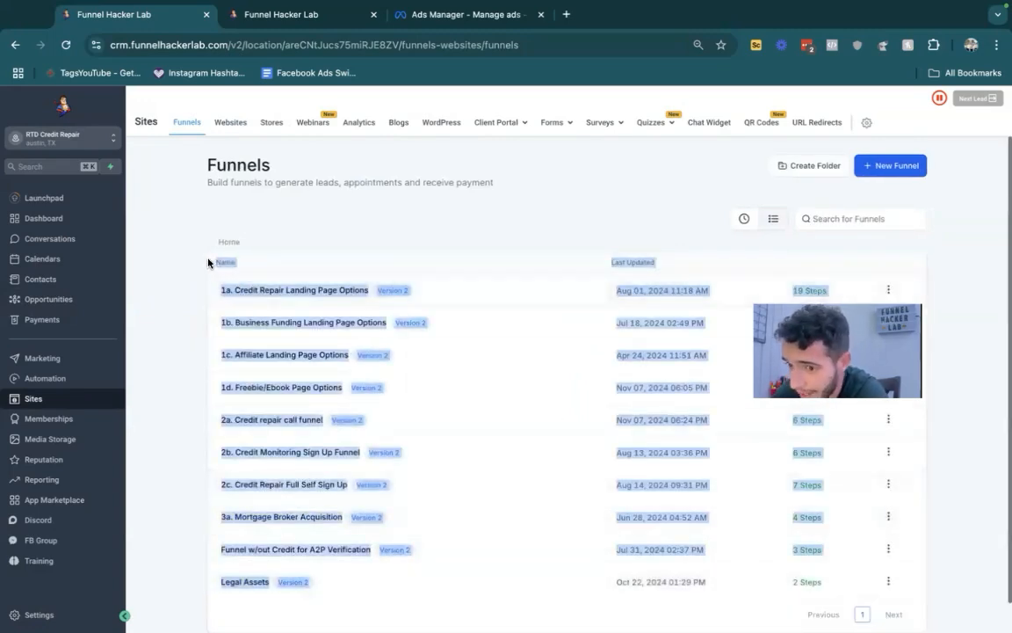
click(188, 231)
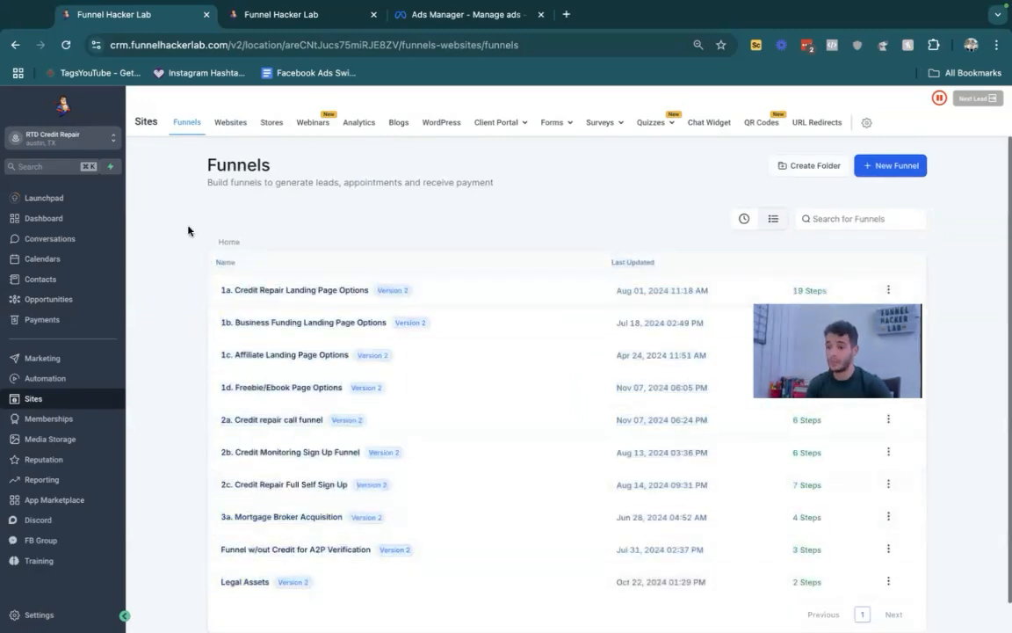